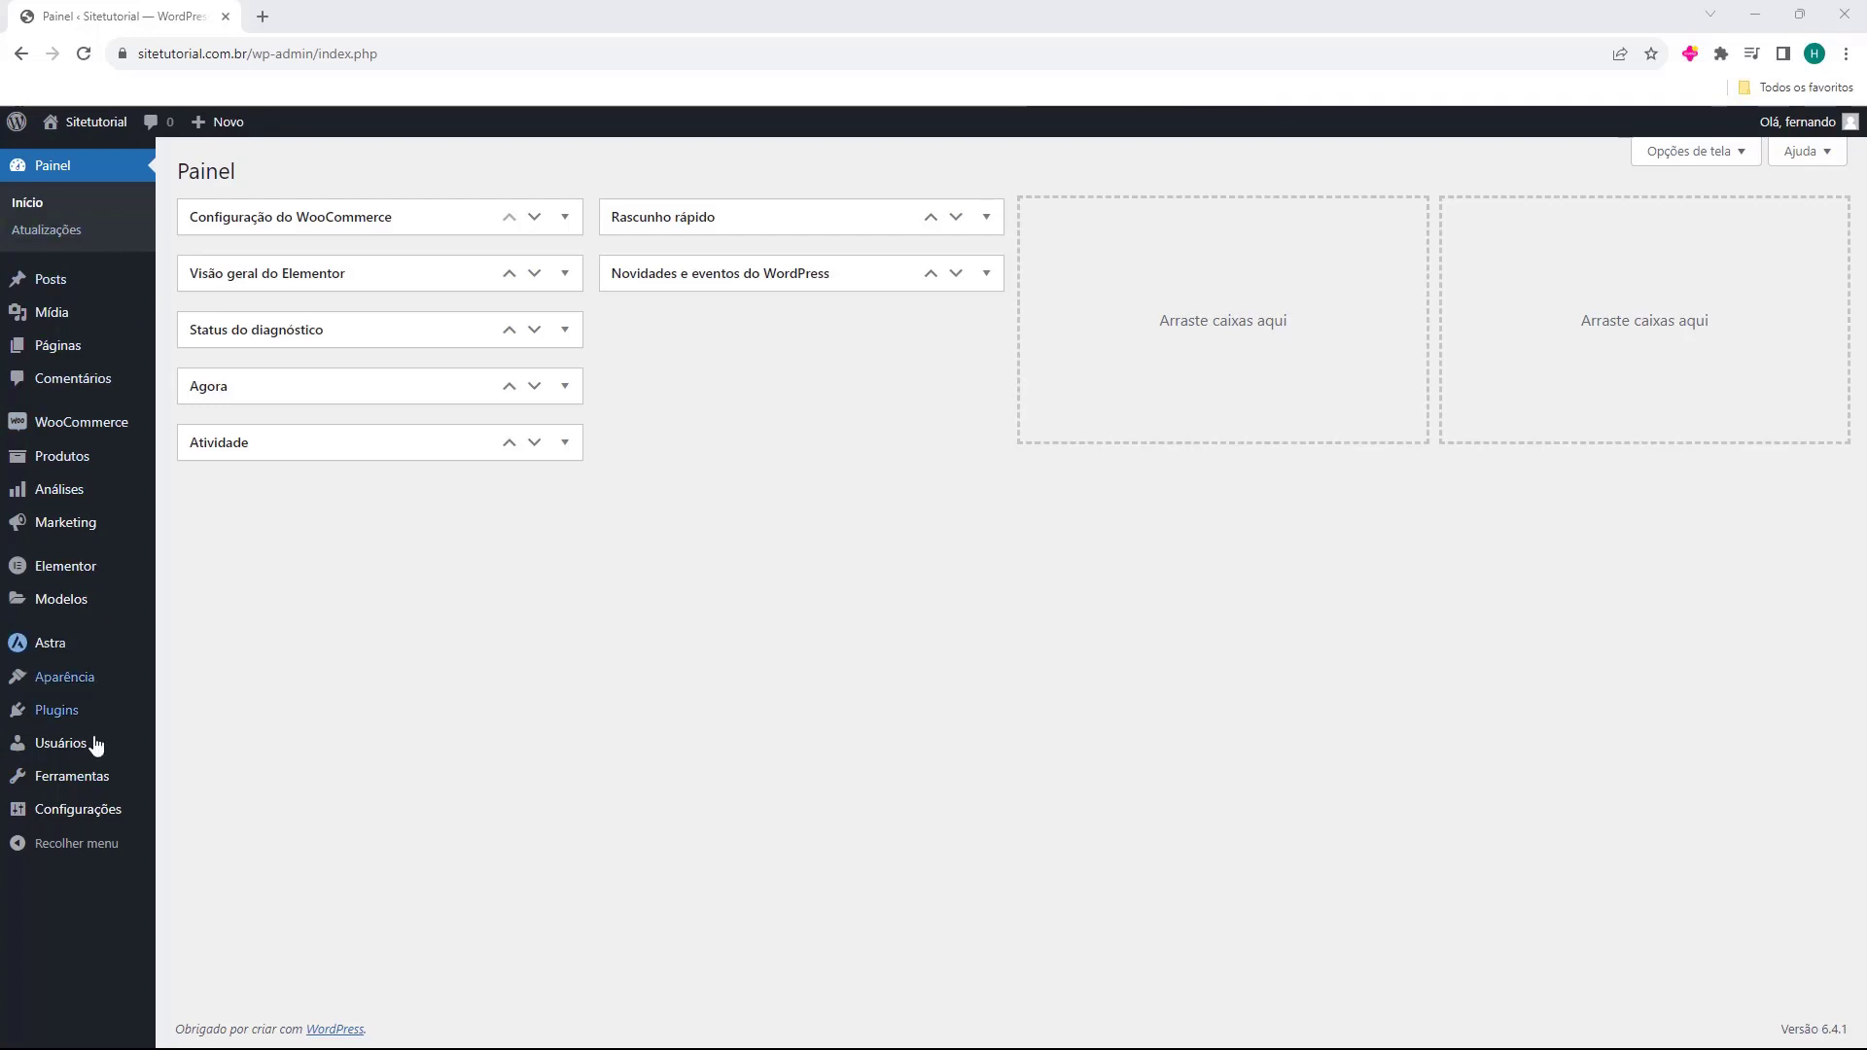
Start adding a new product and name it "Ebook - Como Otimizar o seu Site"
{"action": "mouse_move", "coordinate": [21, 465]}
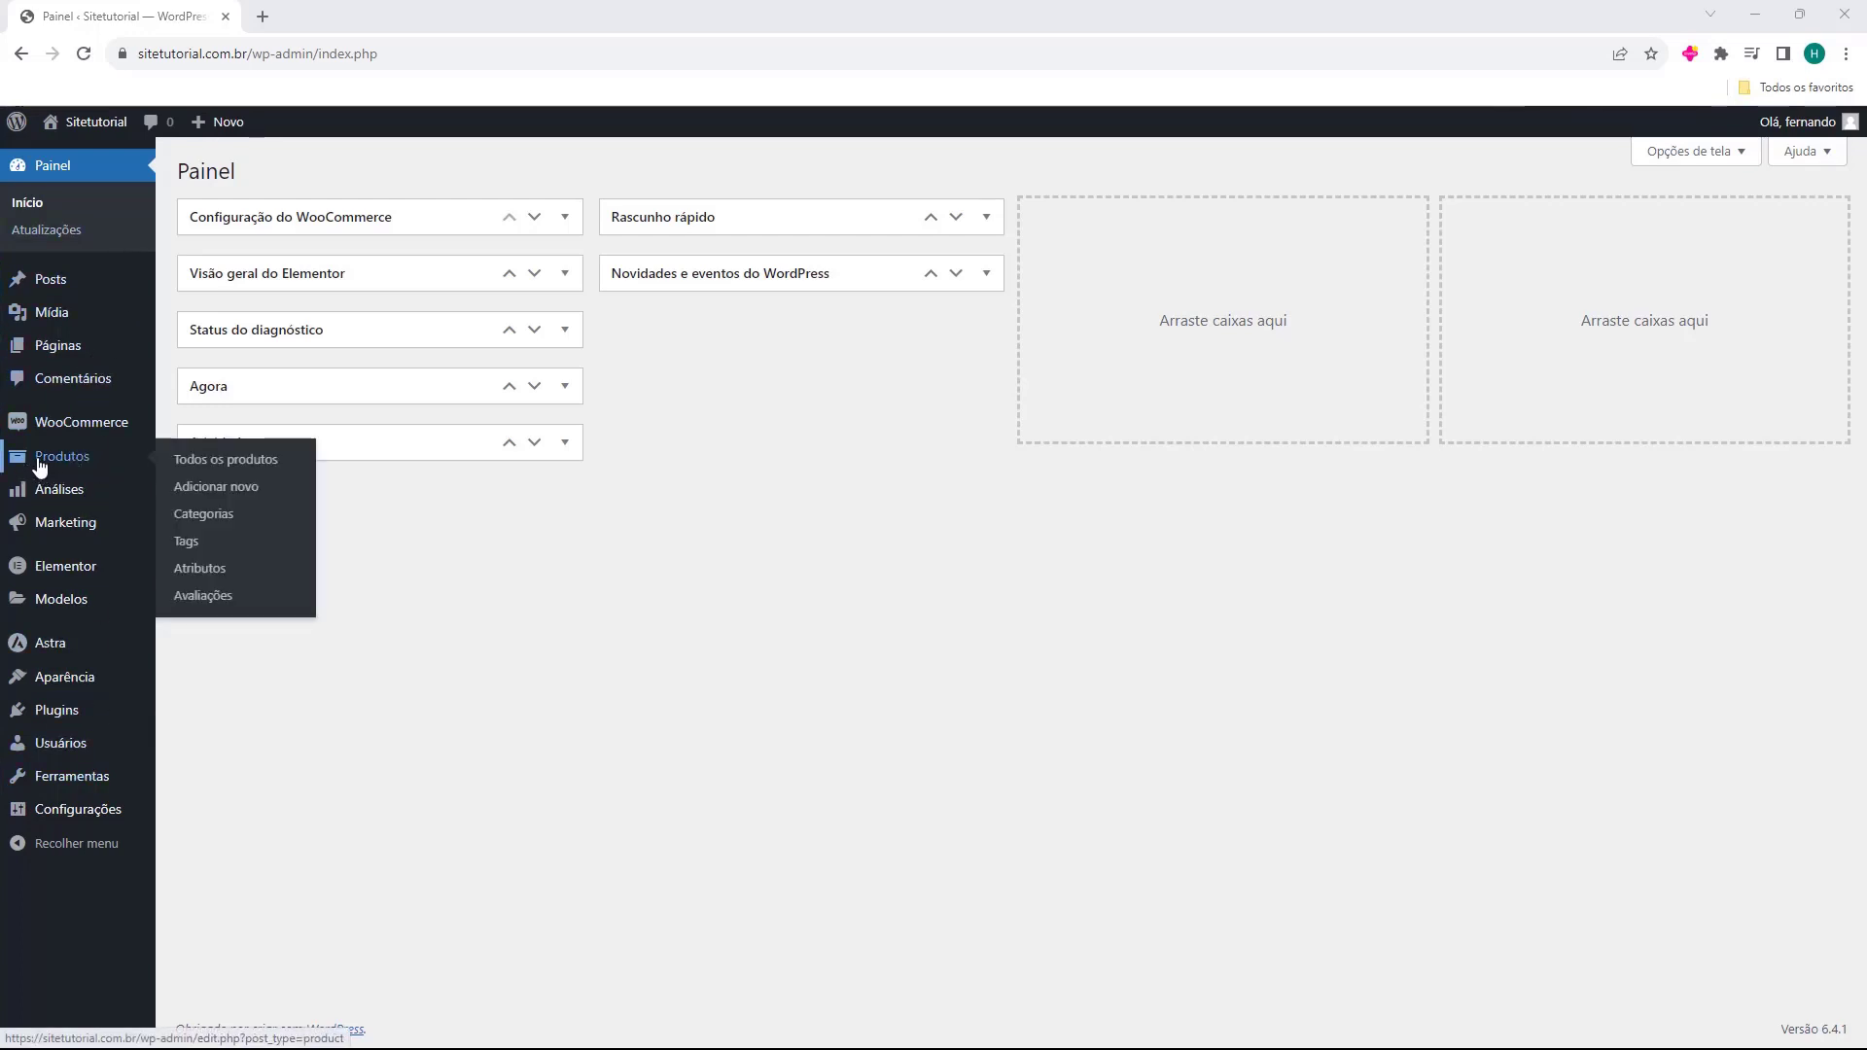
{"action": "left_click", "coordinate": [60, 463]}
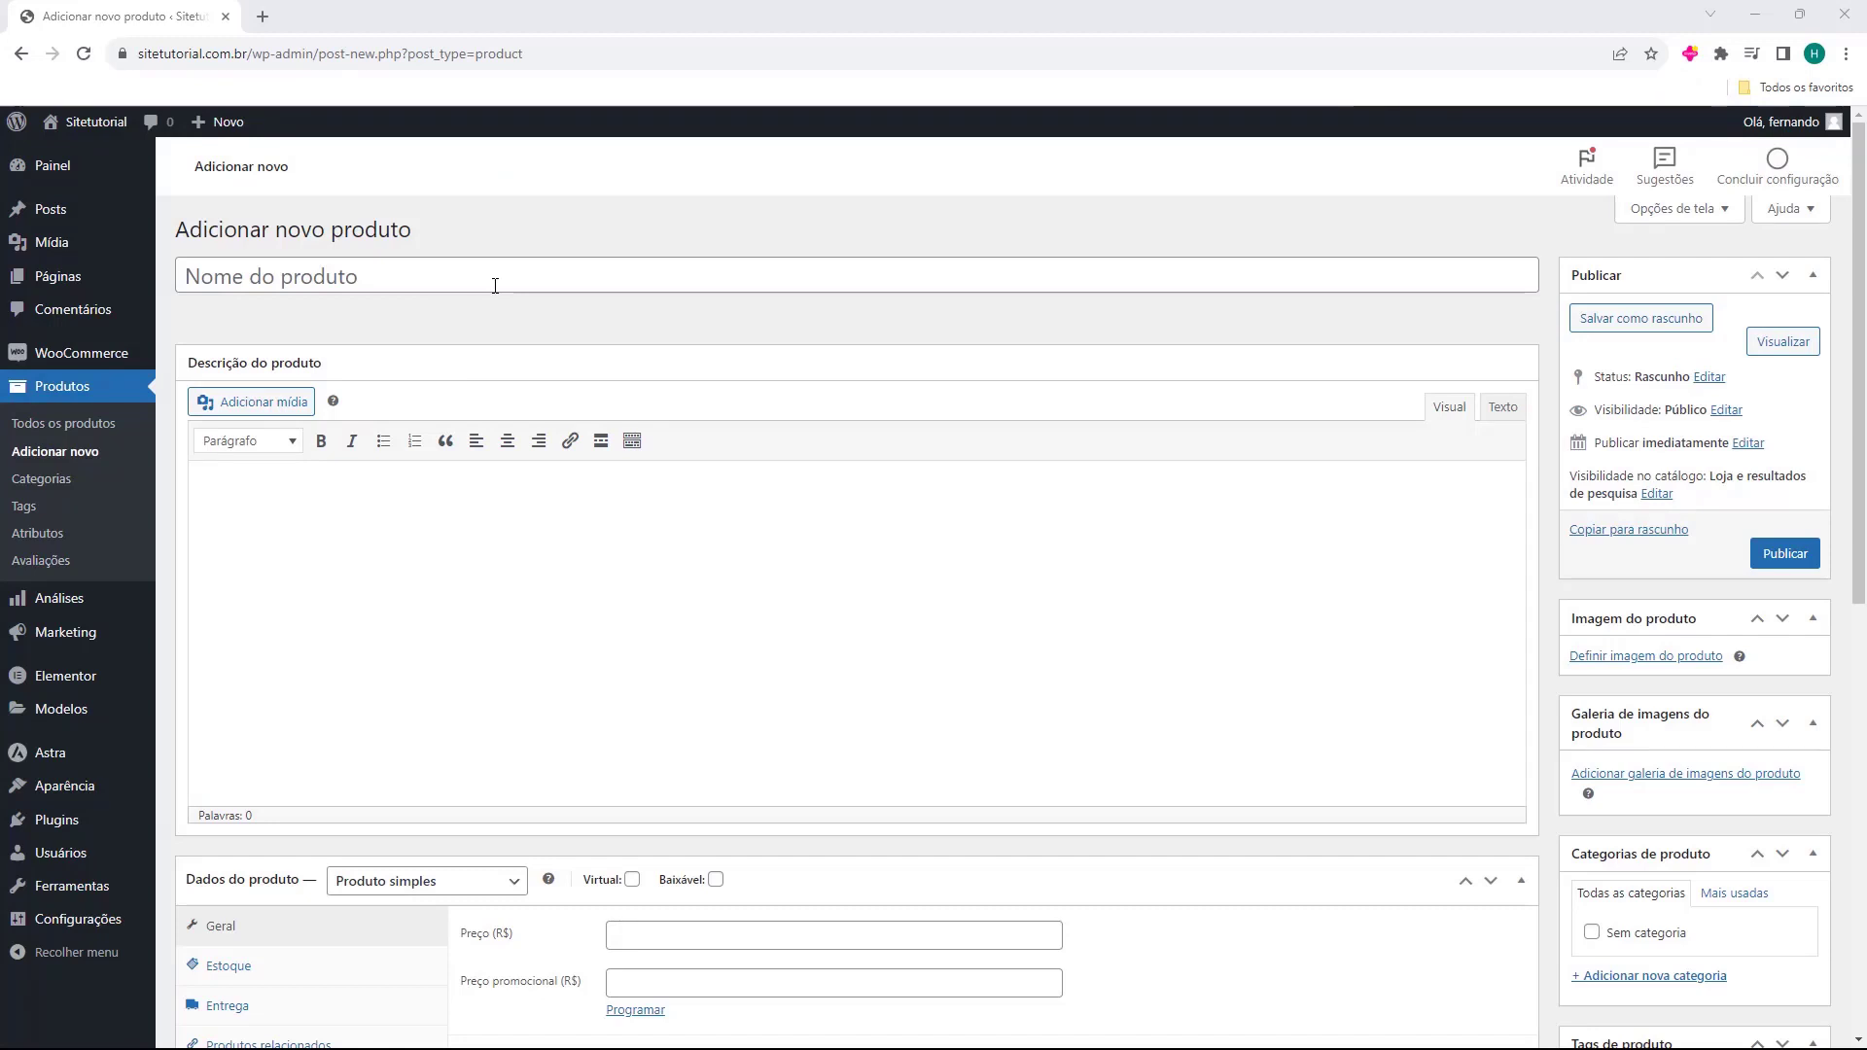
{"action": "left_click", "coordinate": [195, 281]}
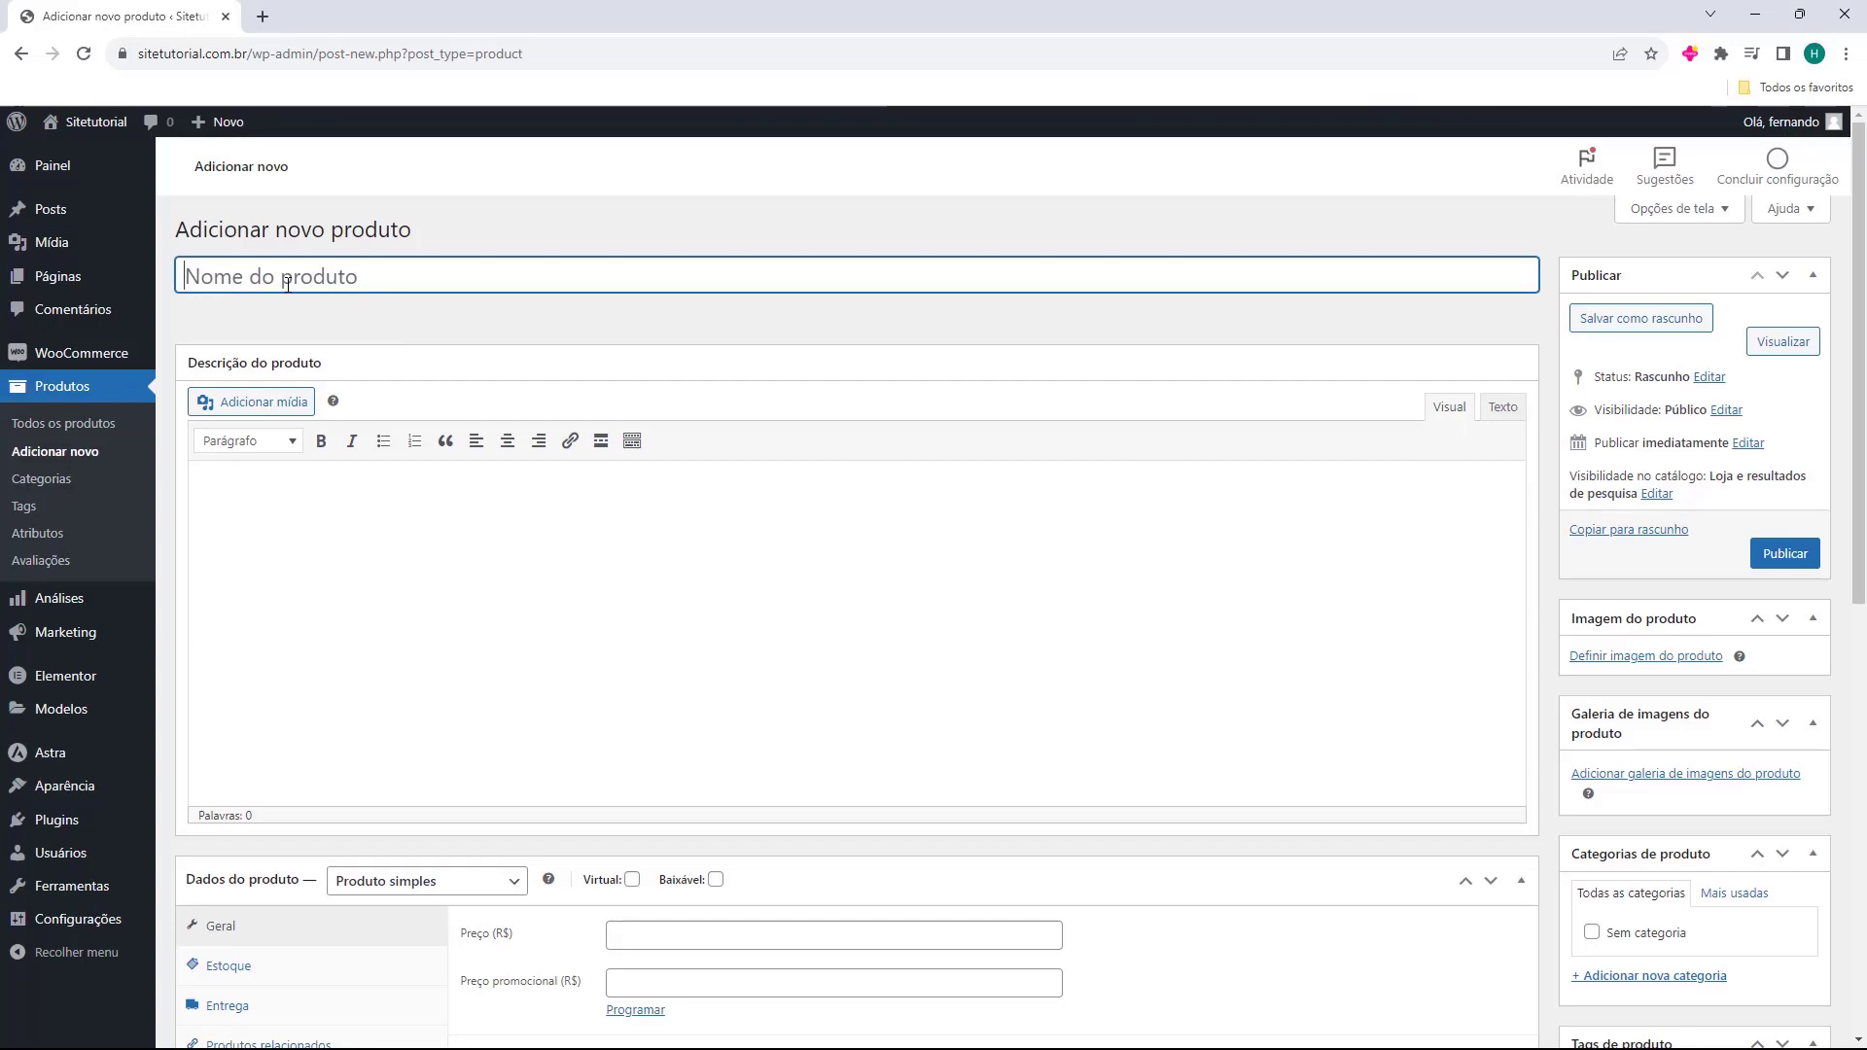
{"action": "type", "text": "E"}
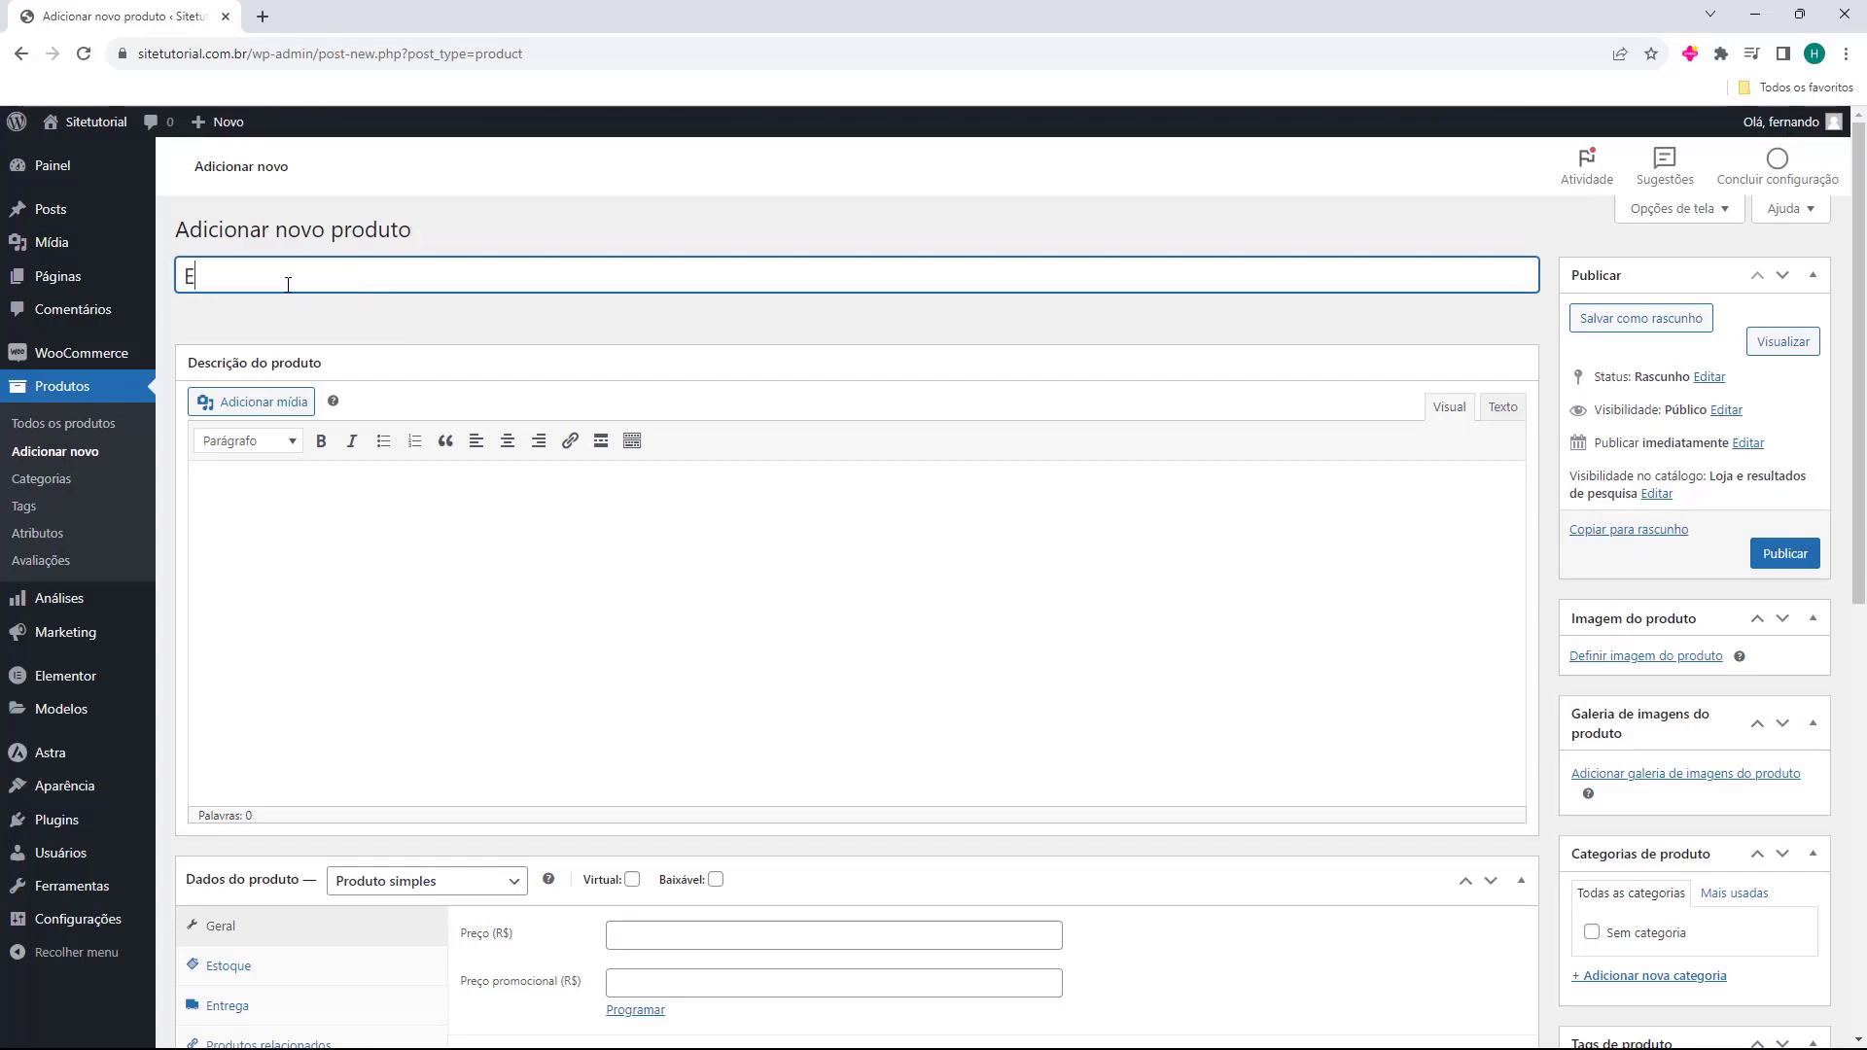
{"action": "type", "text": "book - Como Otimizar o seu Site"}
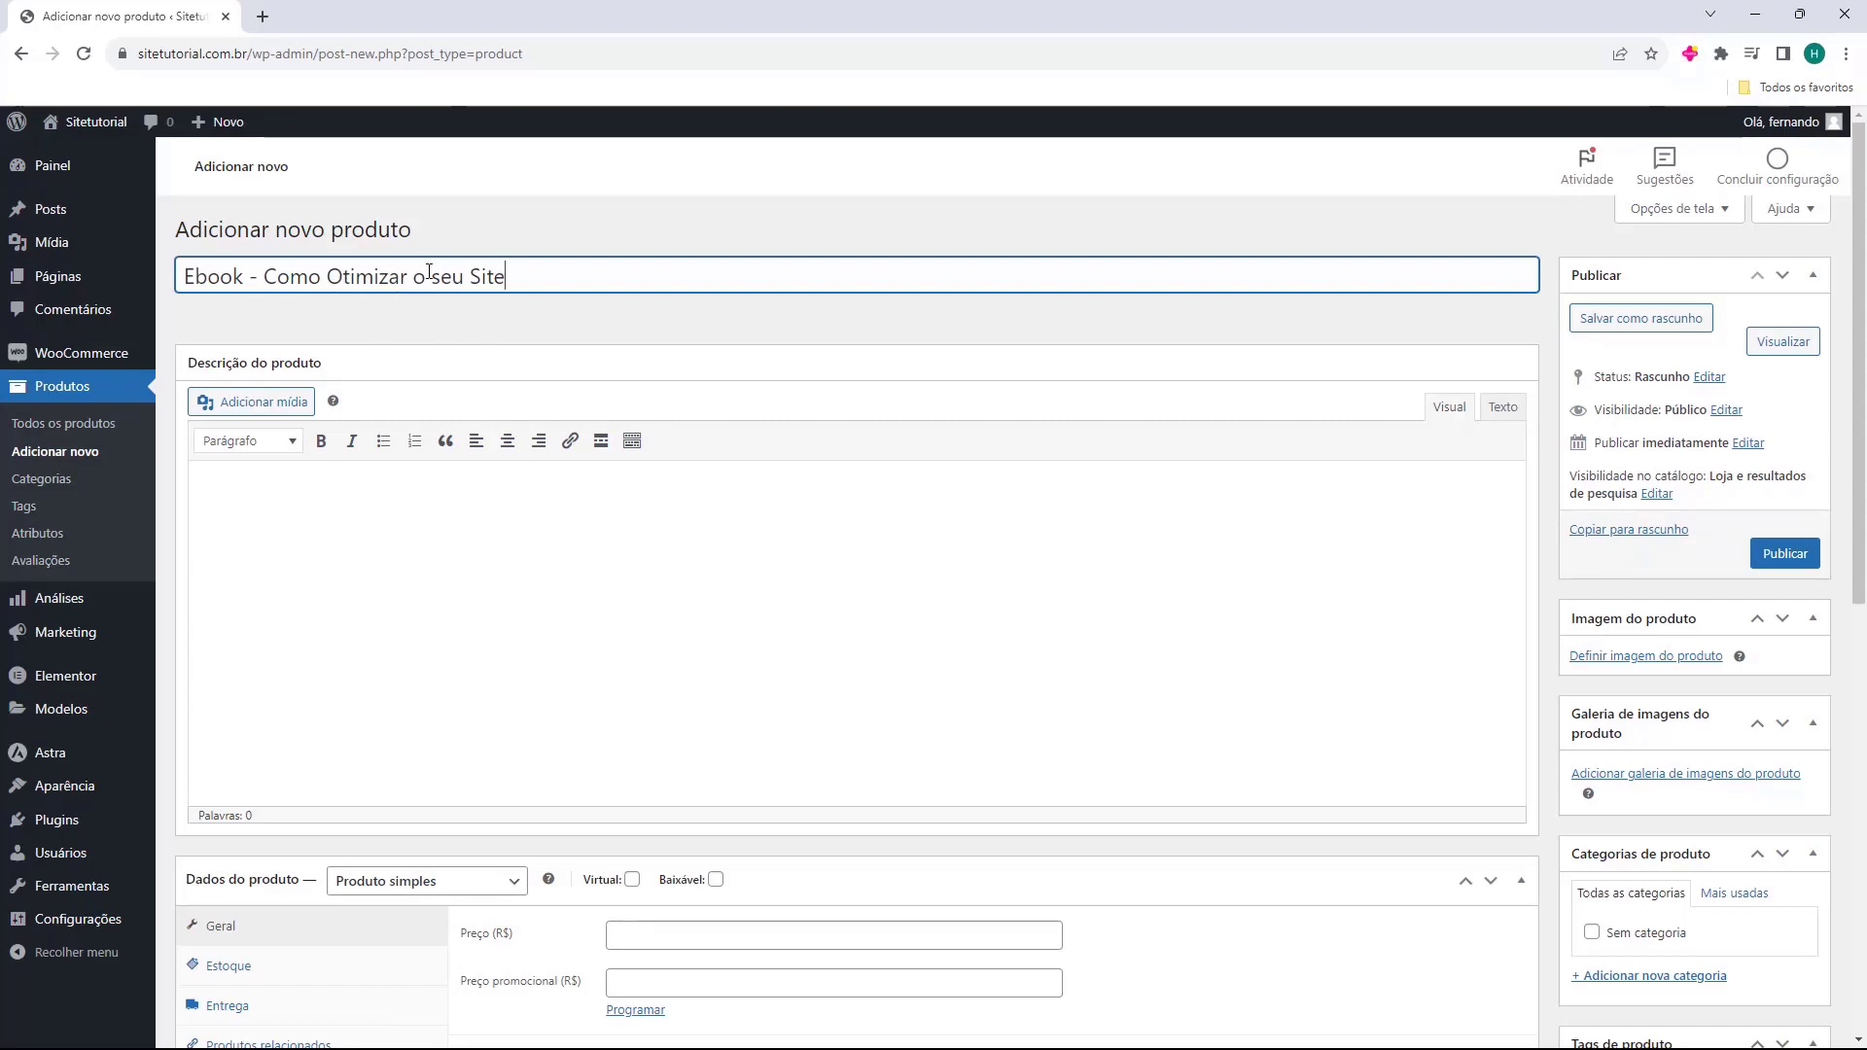
Upload the ebook cover picture and set it as the product image
{"action": "scroll", "coordinate": [398, 271], "scroll_direction": "down", "scroll_amount": 1}
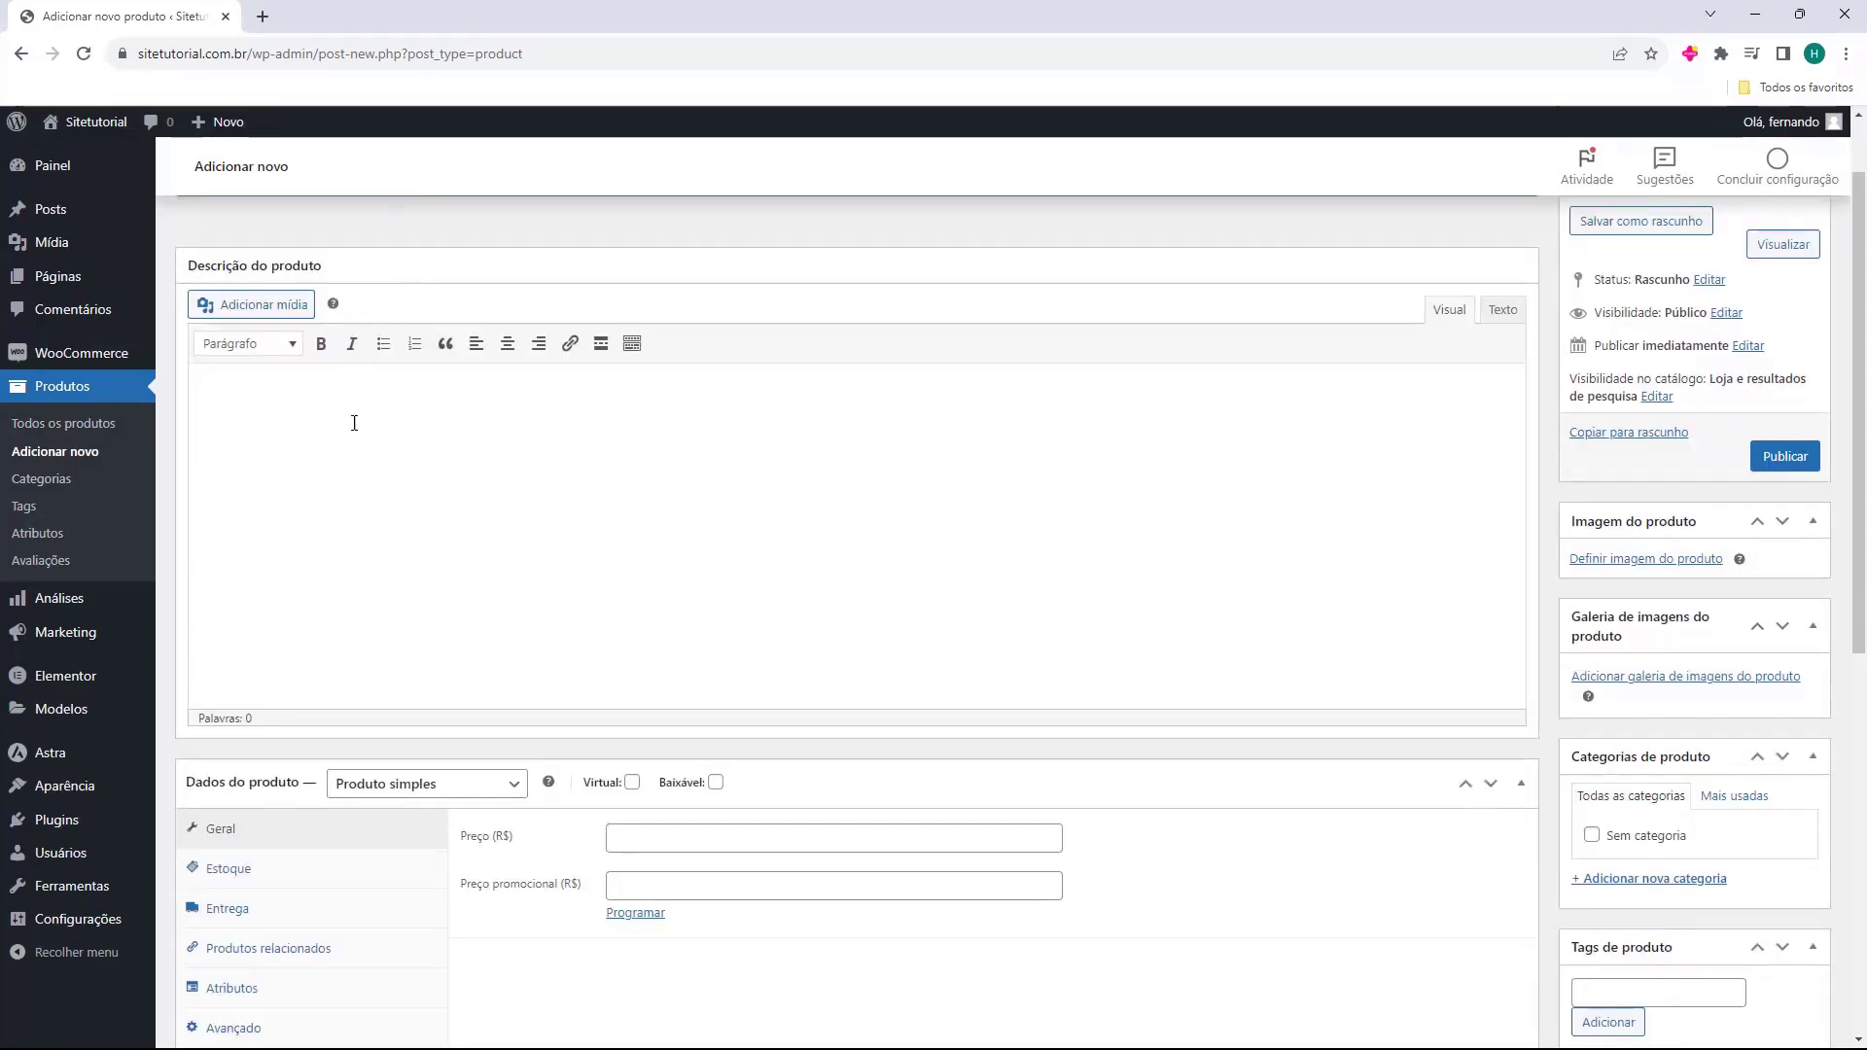
{"action": "scroll", "coordinate": [380, 511], "scroll_direction": "up", "scroll_amount": 1}
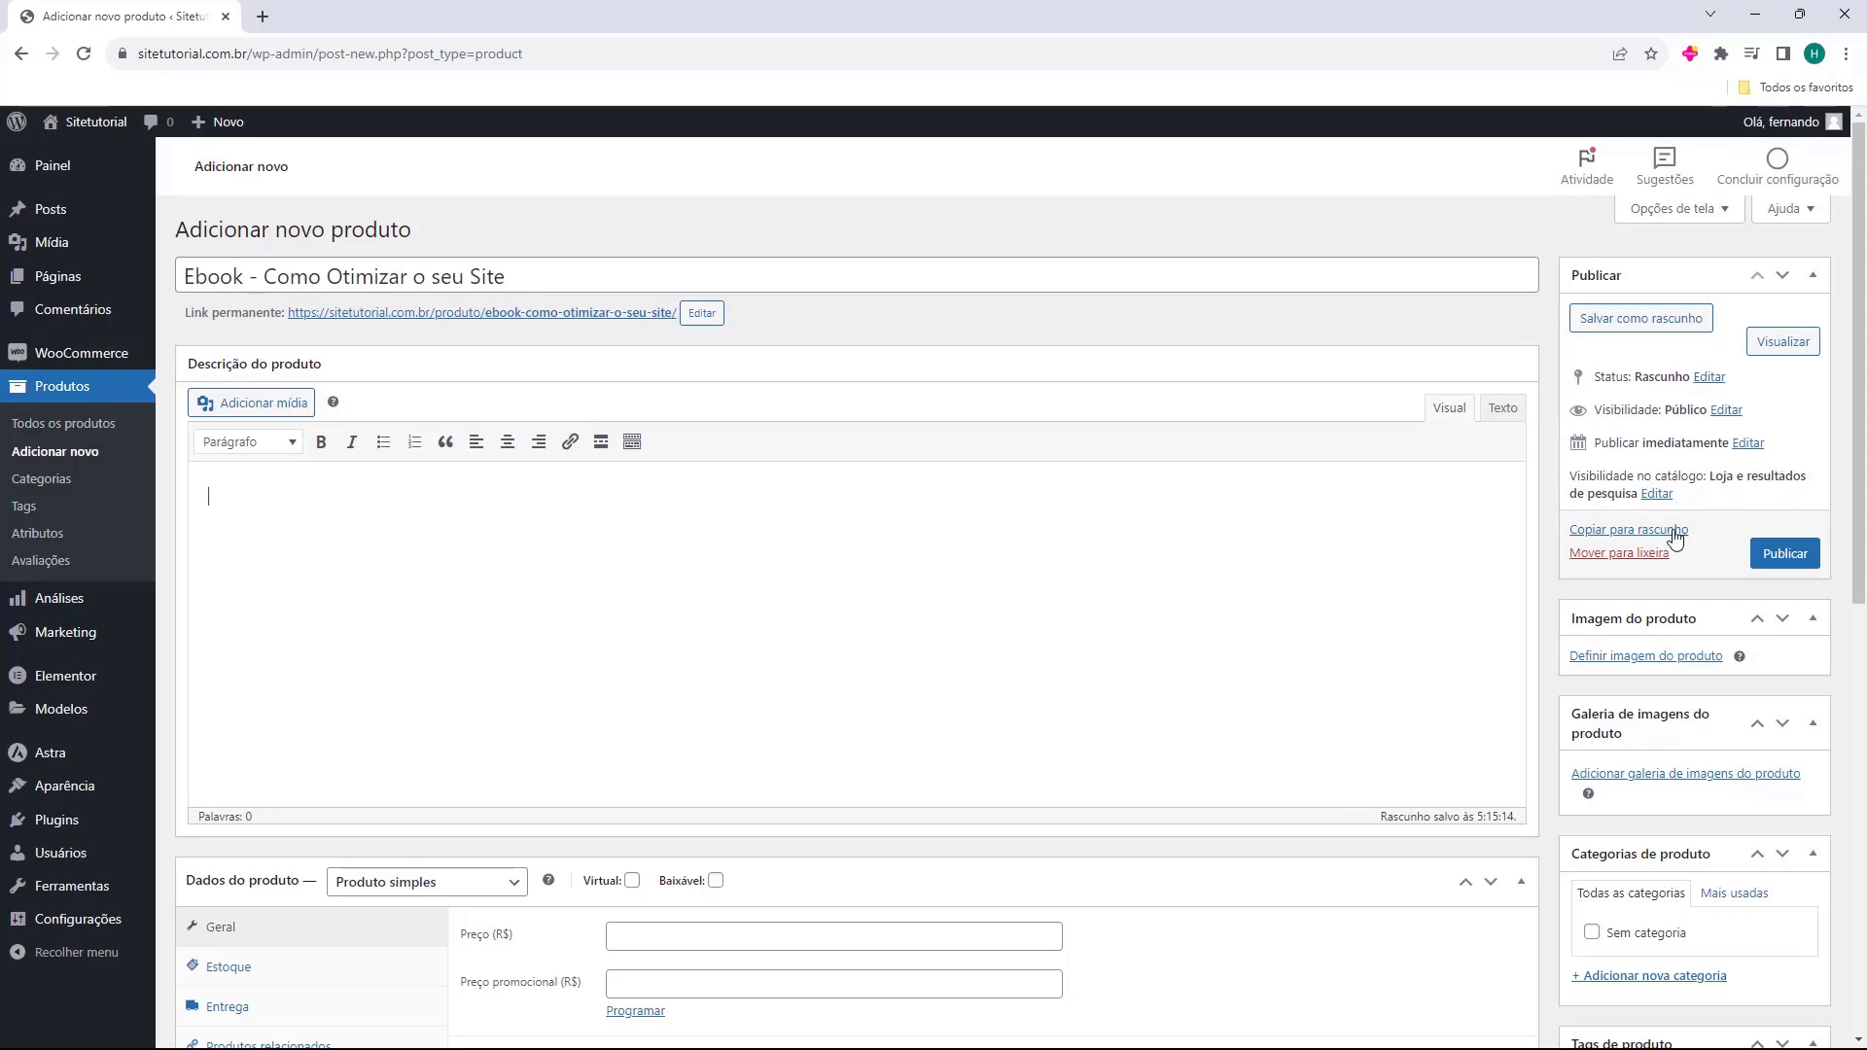
{"action": "scroll", "coordinate": [1674, 537], "scroll_direction": "down", "scroll_amount": 1}
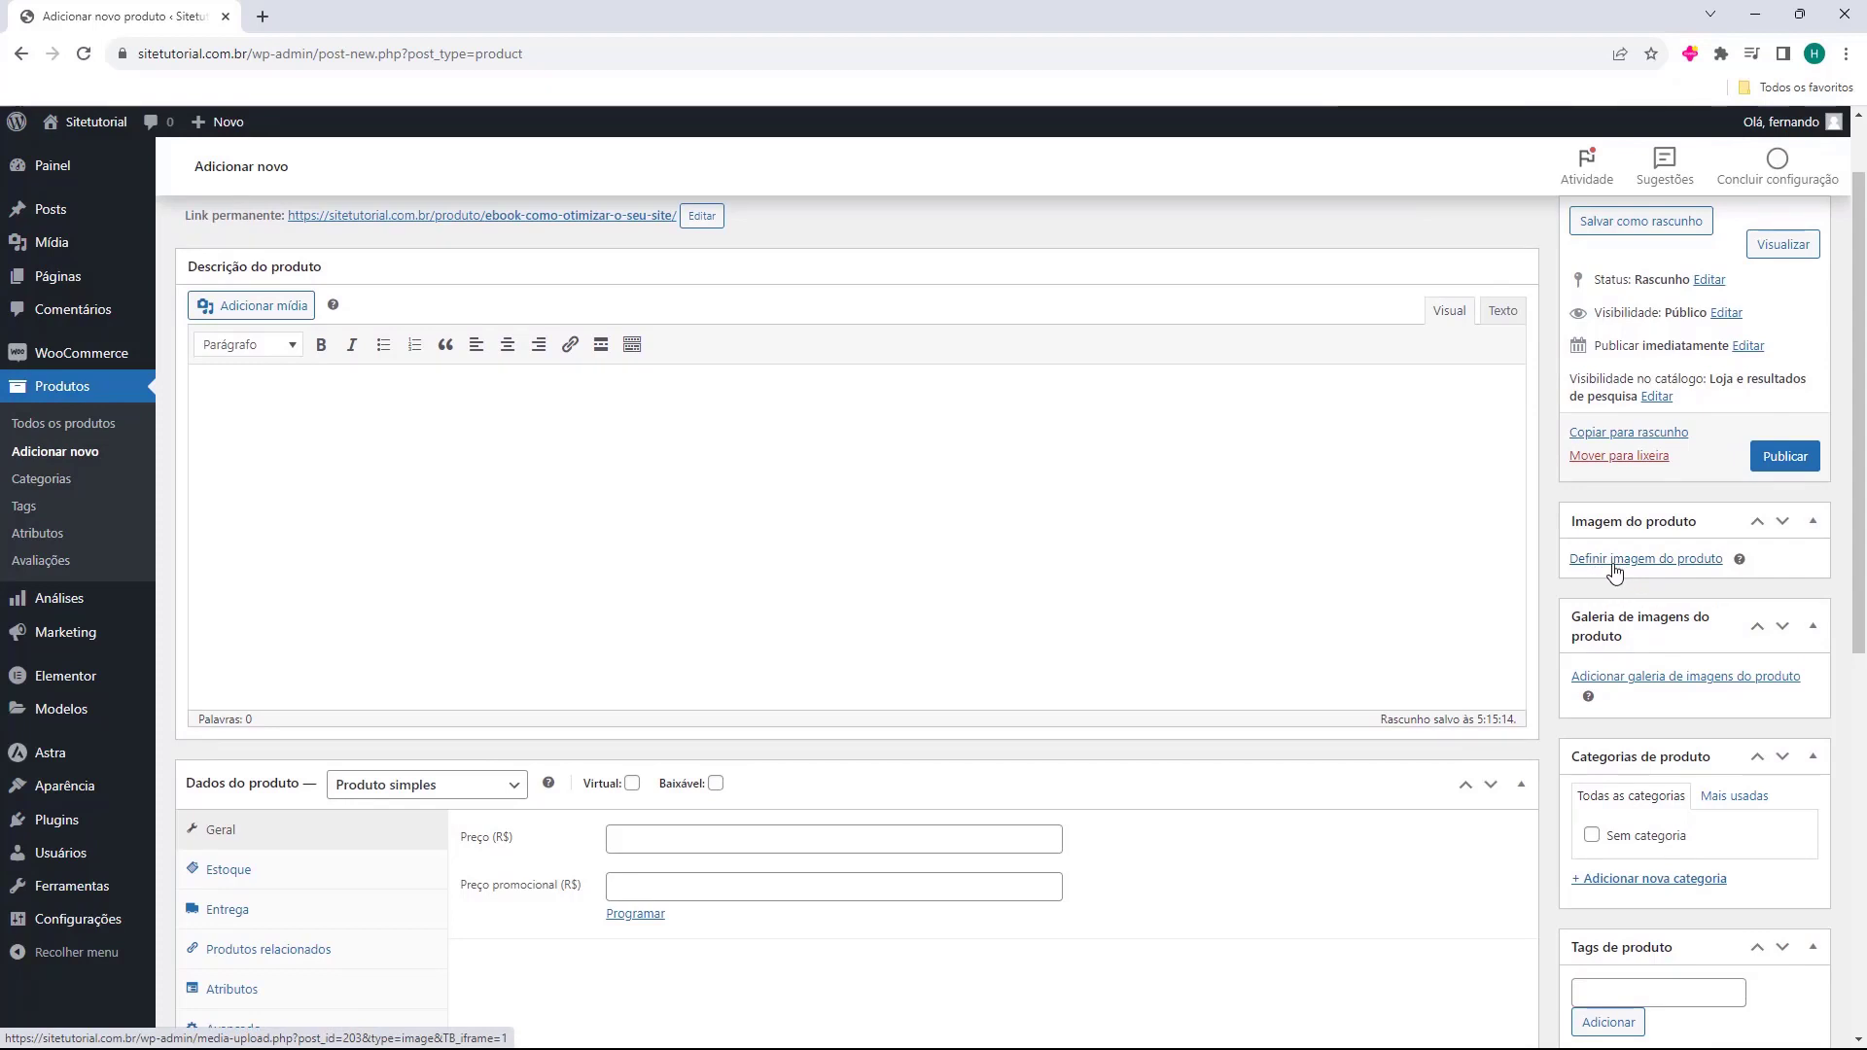
{"action": "left_click", "coordinate": [1612, 562]}
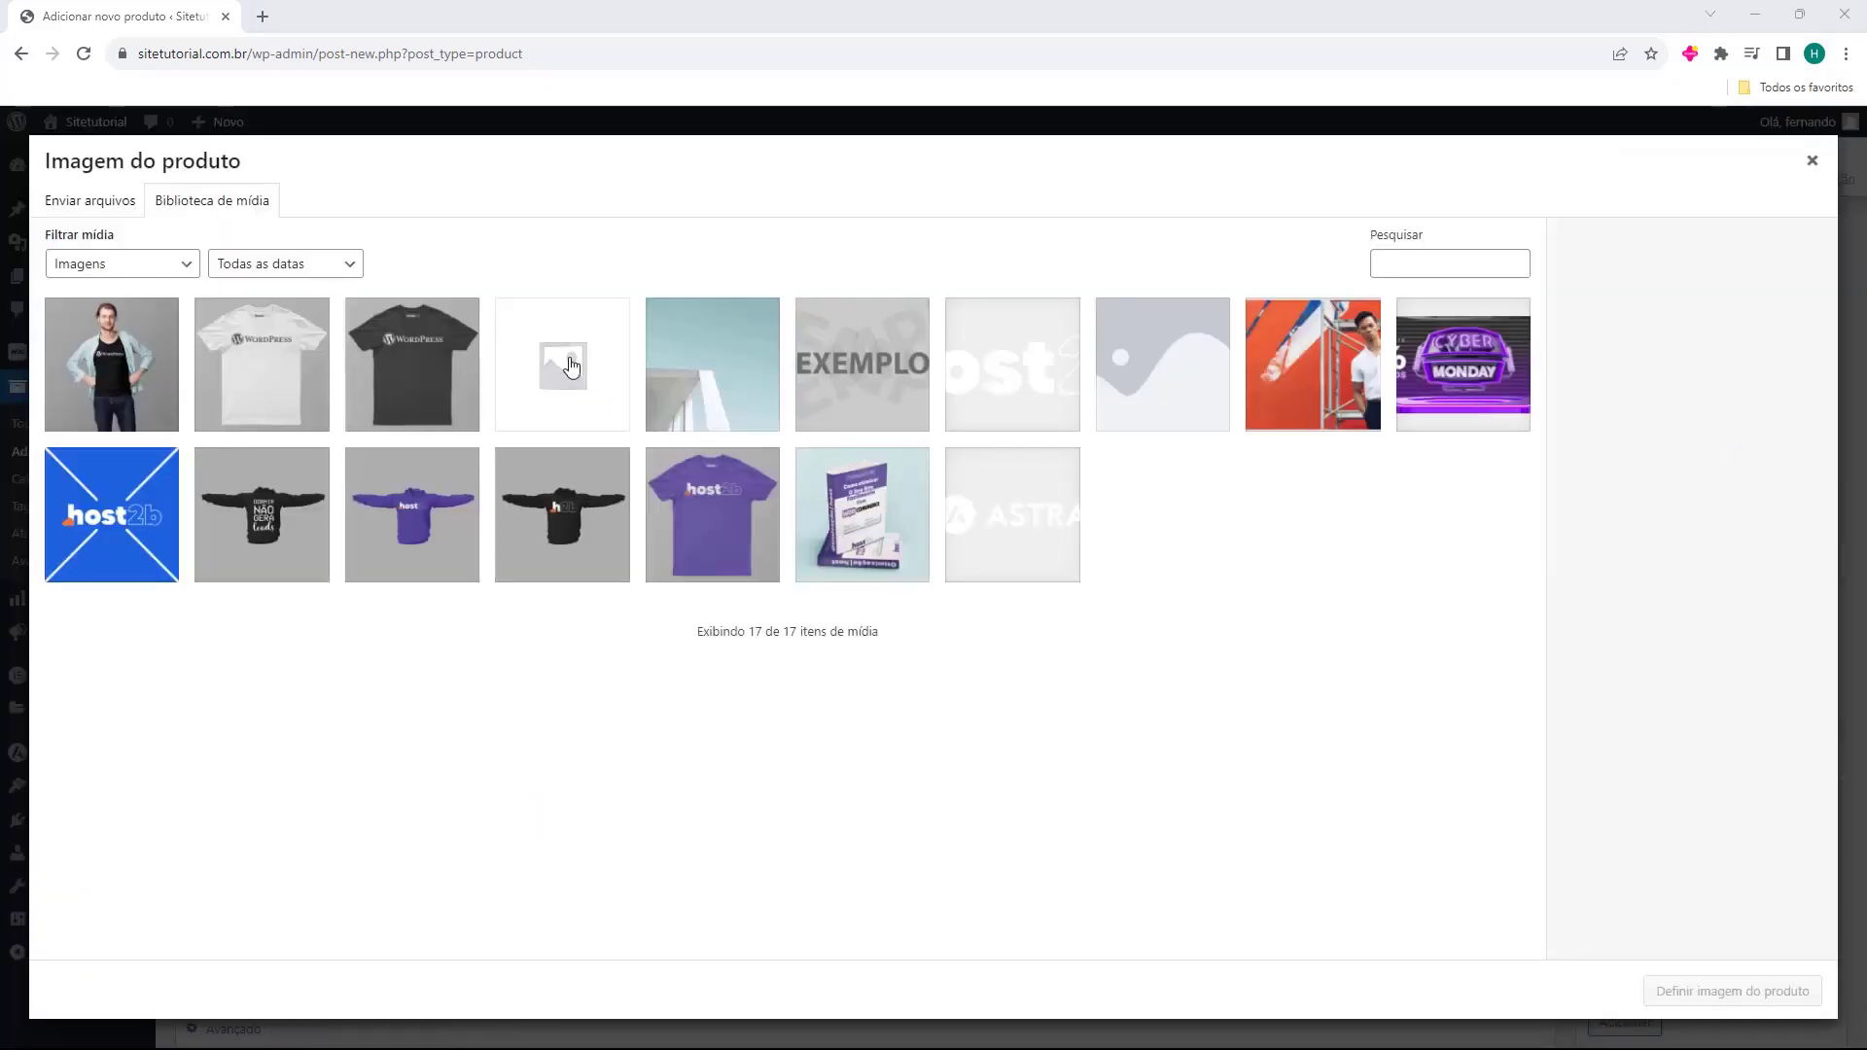
{"action": "left_click", "coordinate": [96, 209]}
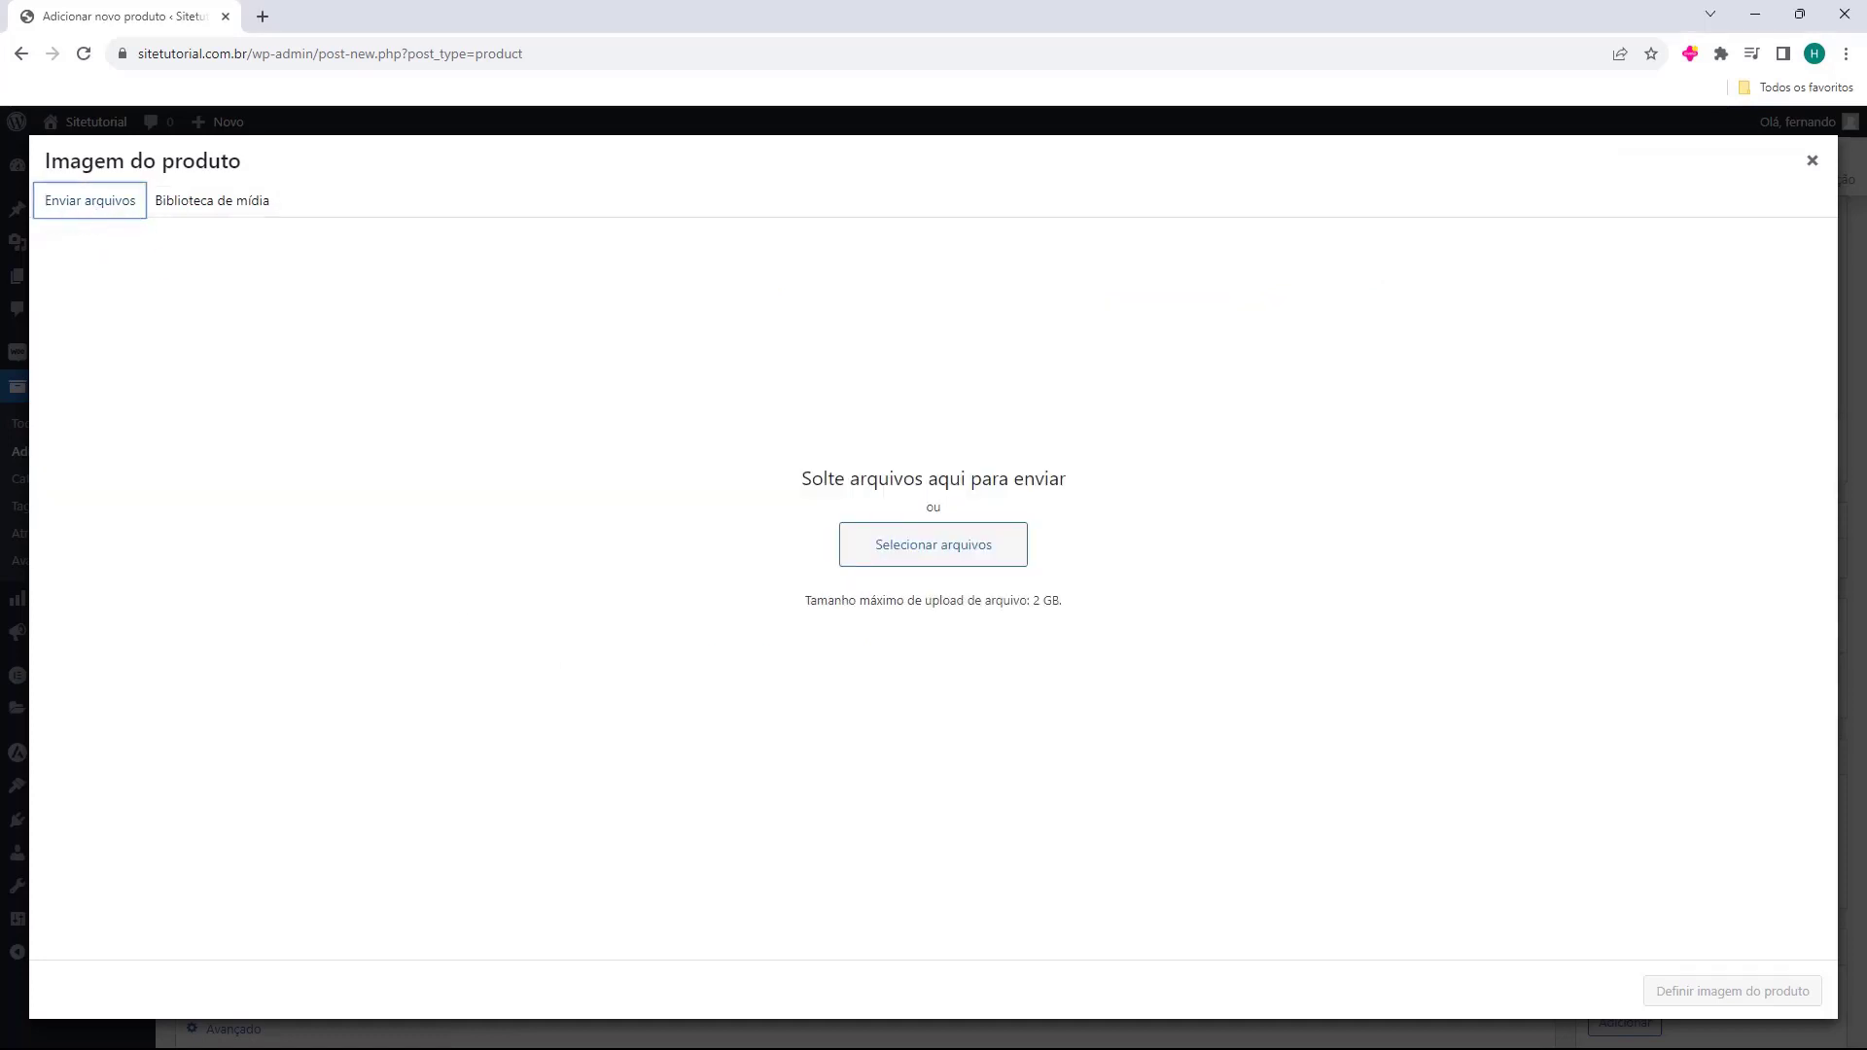
{"action": "left_click_drag", "start_coordinate": [2, 530], "coordinate": [808, 527]}
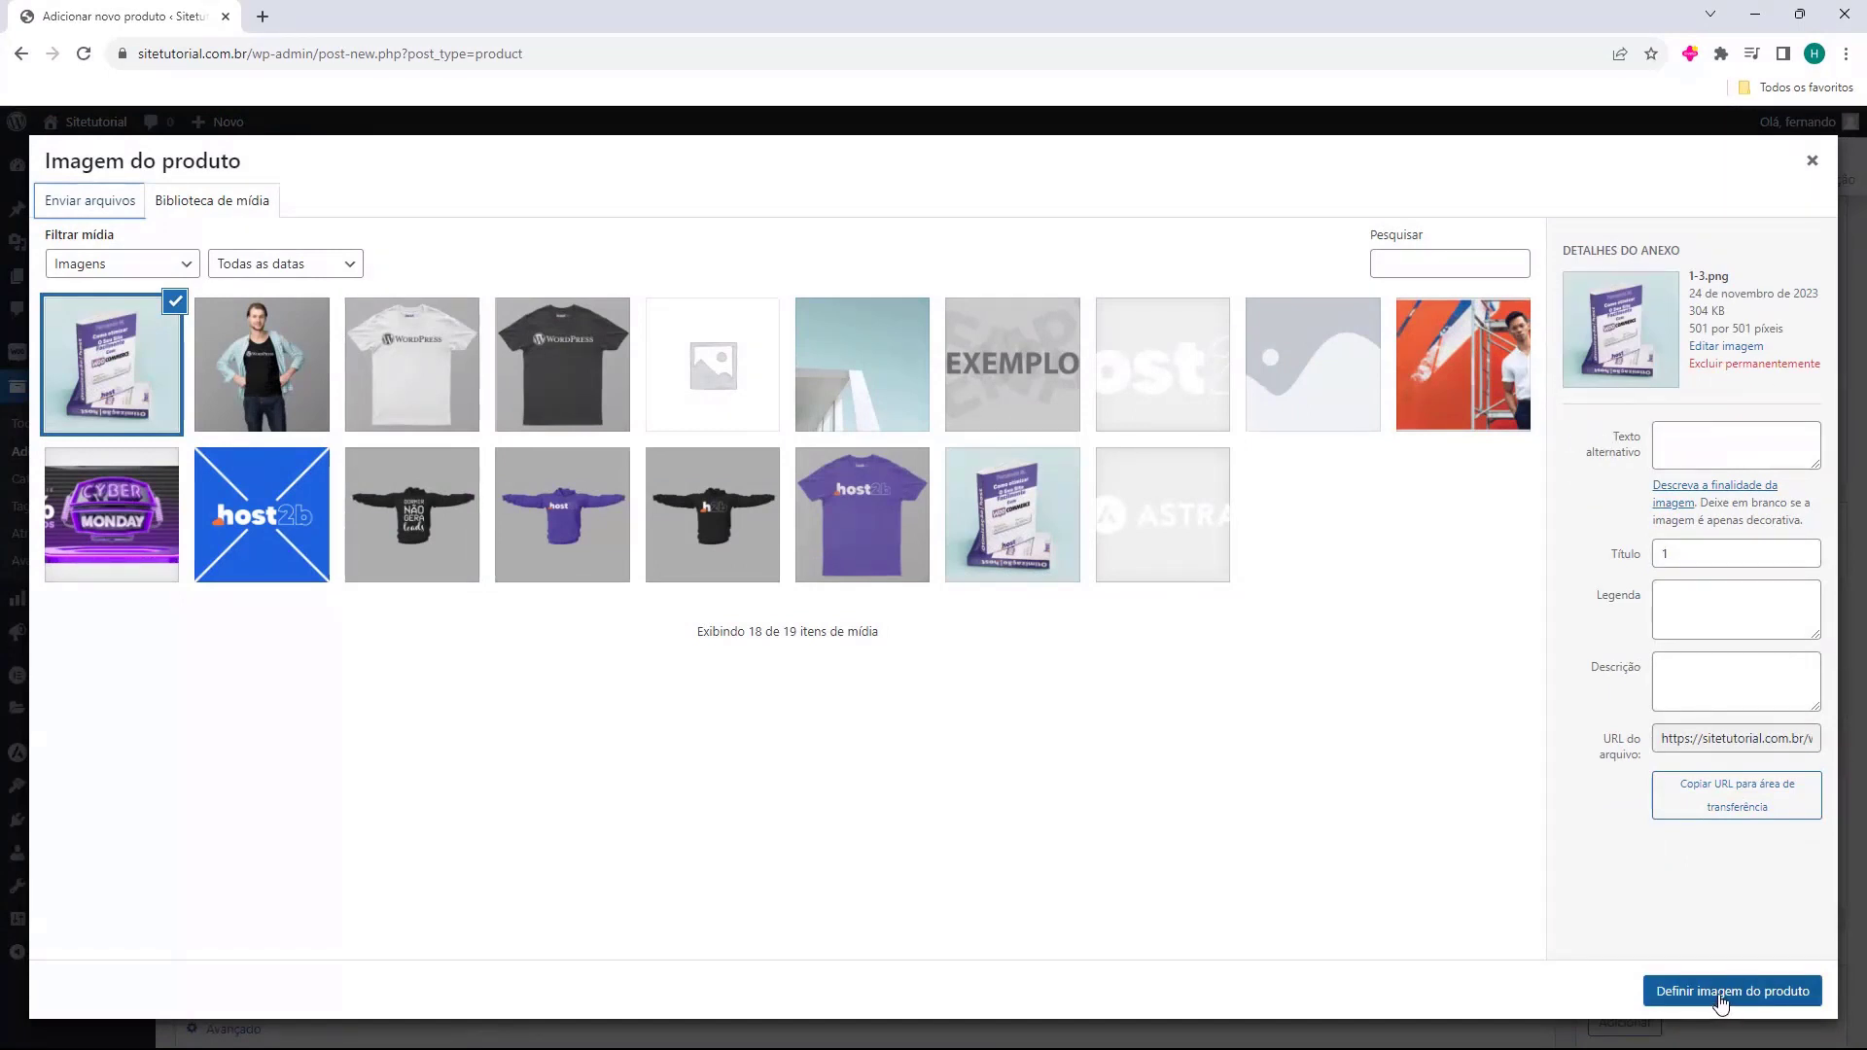
{"action": "left_click", "coordinate": [1719, 997]}
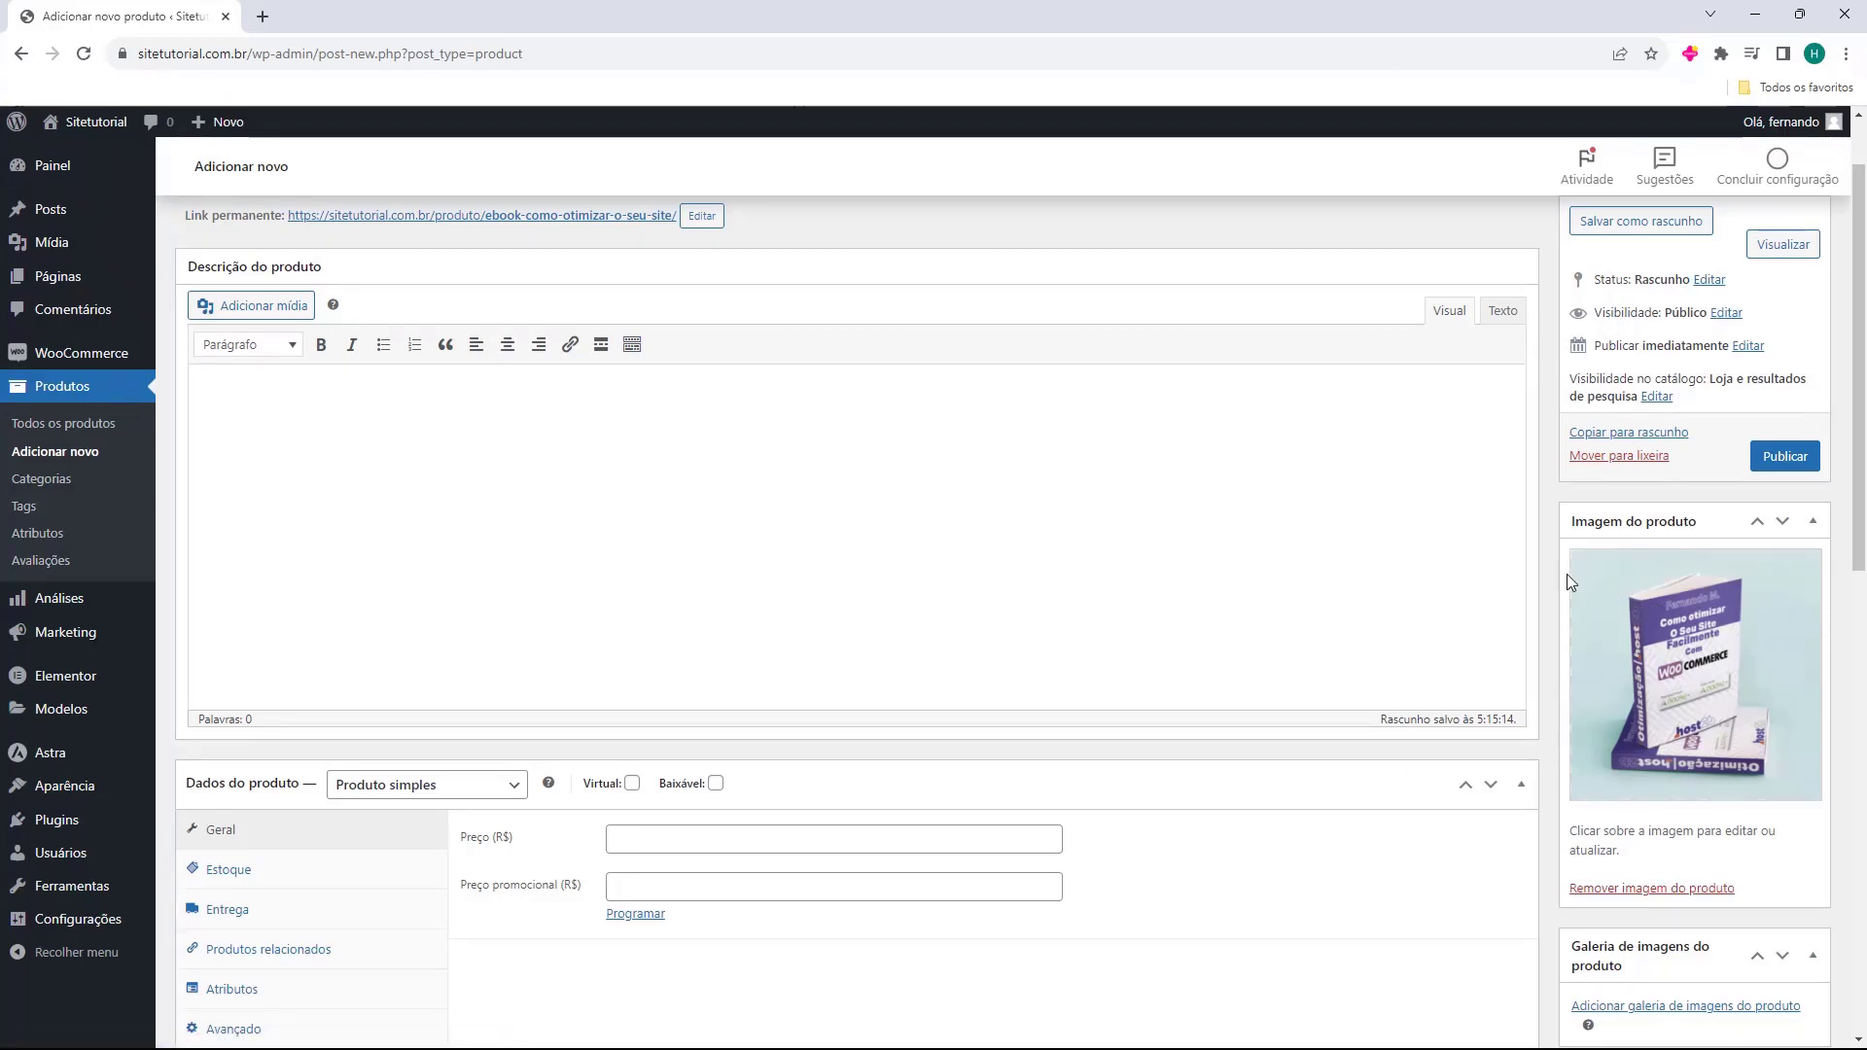
Examine the options for the product's image gallery, categories and tags, including the form for a new category
{"action": "scroll", "coordinate": [1567, 576], "scroll_direction": "down", "scroll_amount": 2}
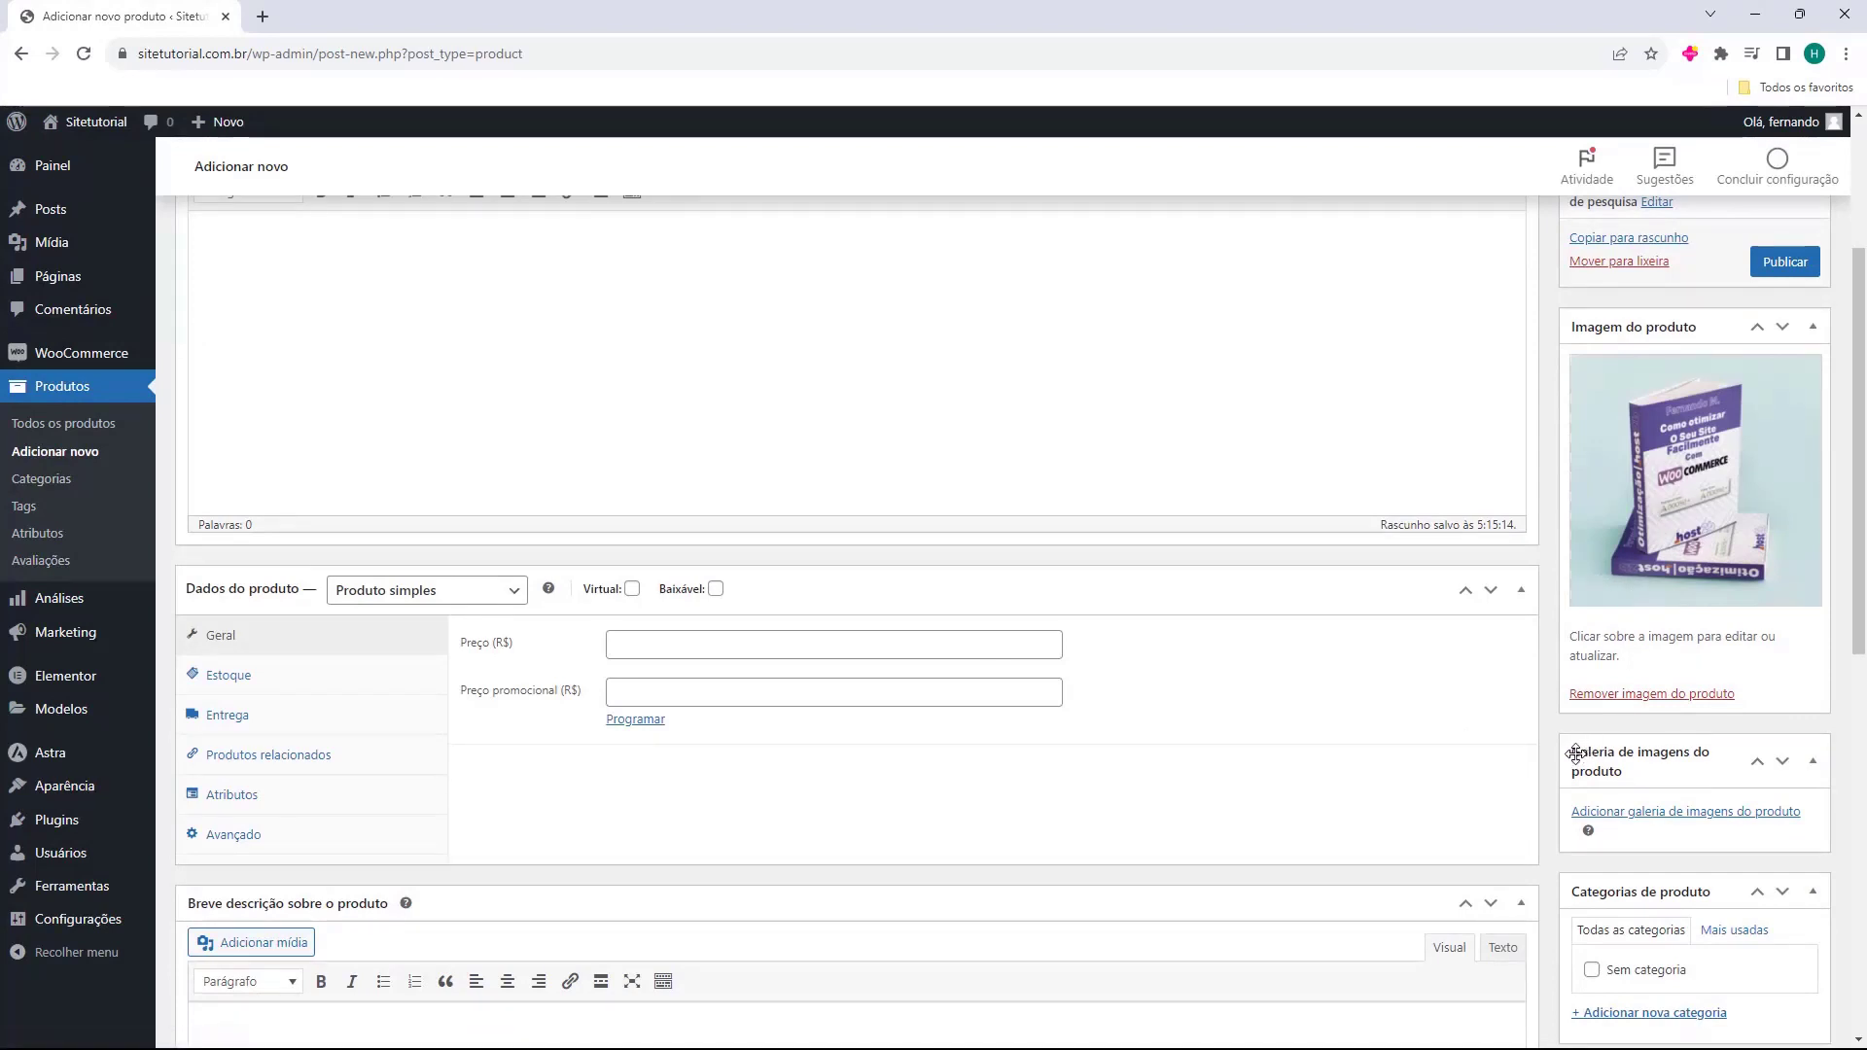
{"action": "left_click_drag", "start_coordinate": [1575, 754], "coordinate": [1575, 755]}
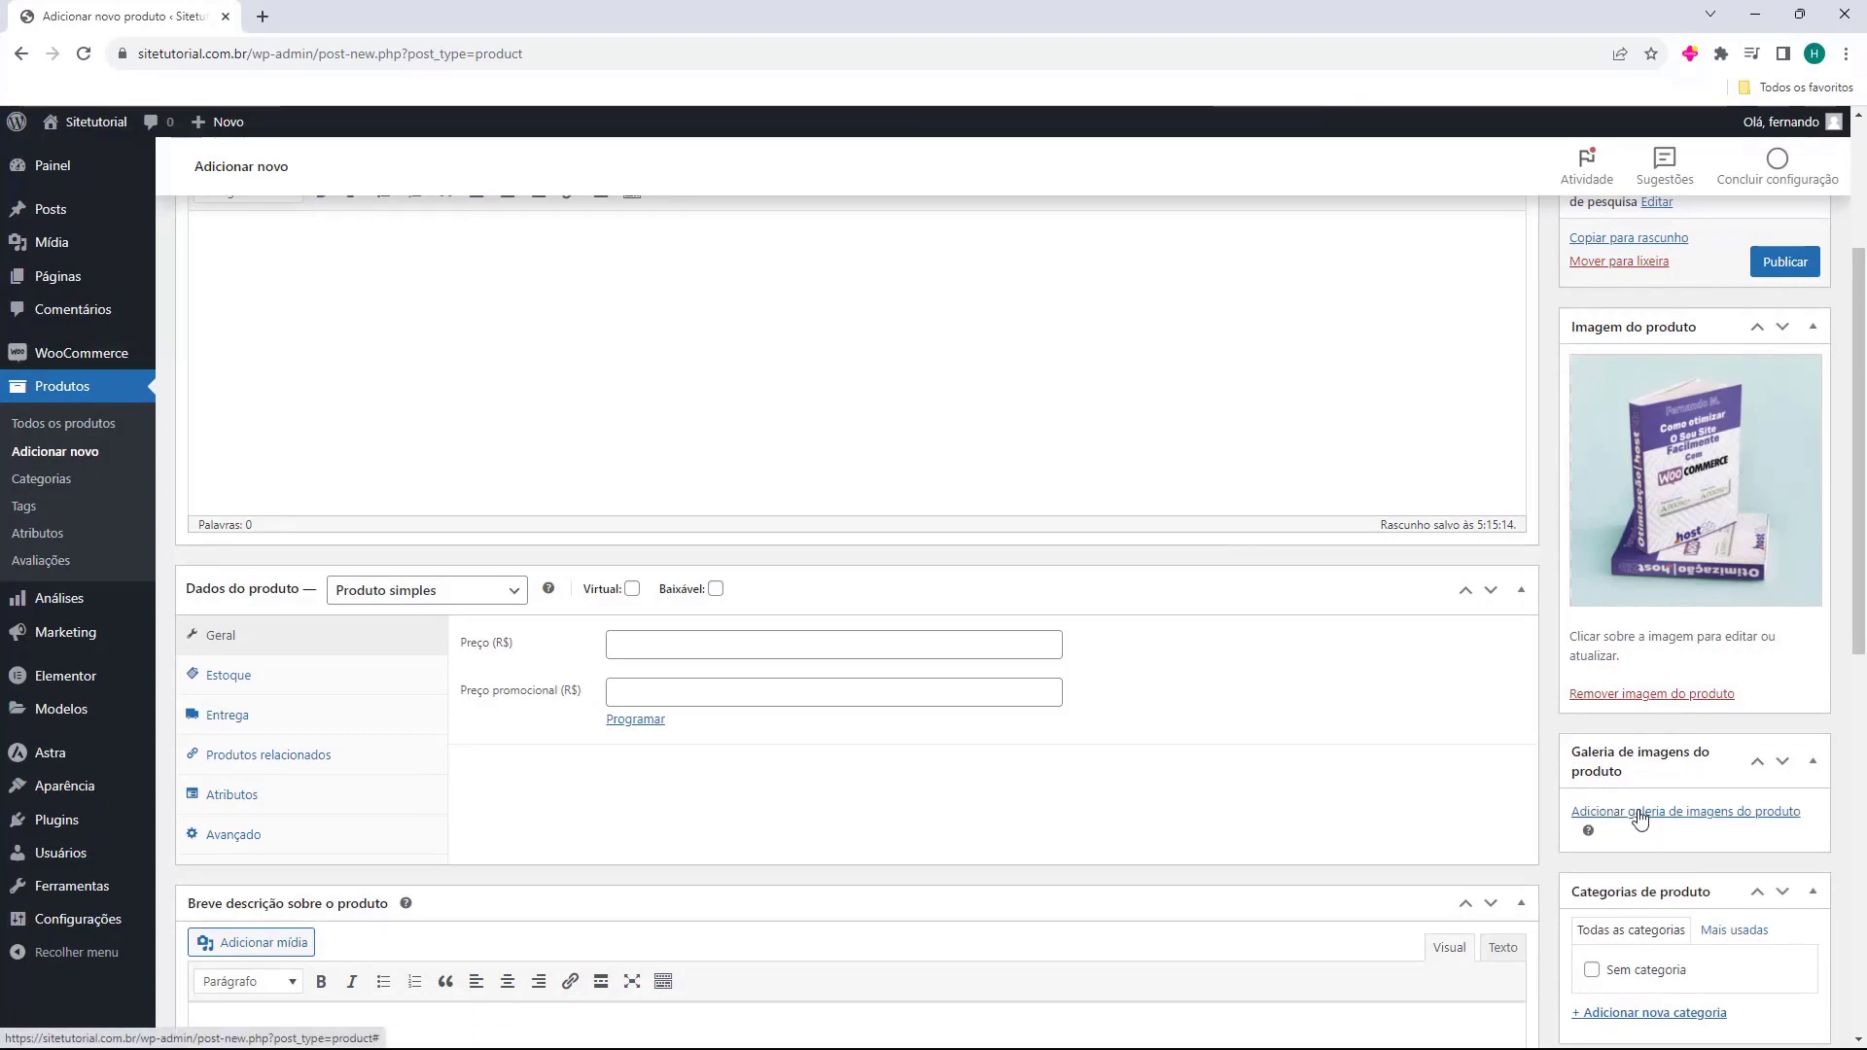
{"action": "scroll", "coordinate": [1637, 822], "scroll_direction": "down", "scroll_amount": 2}
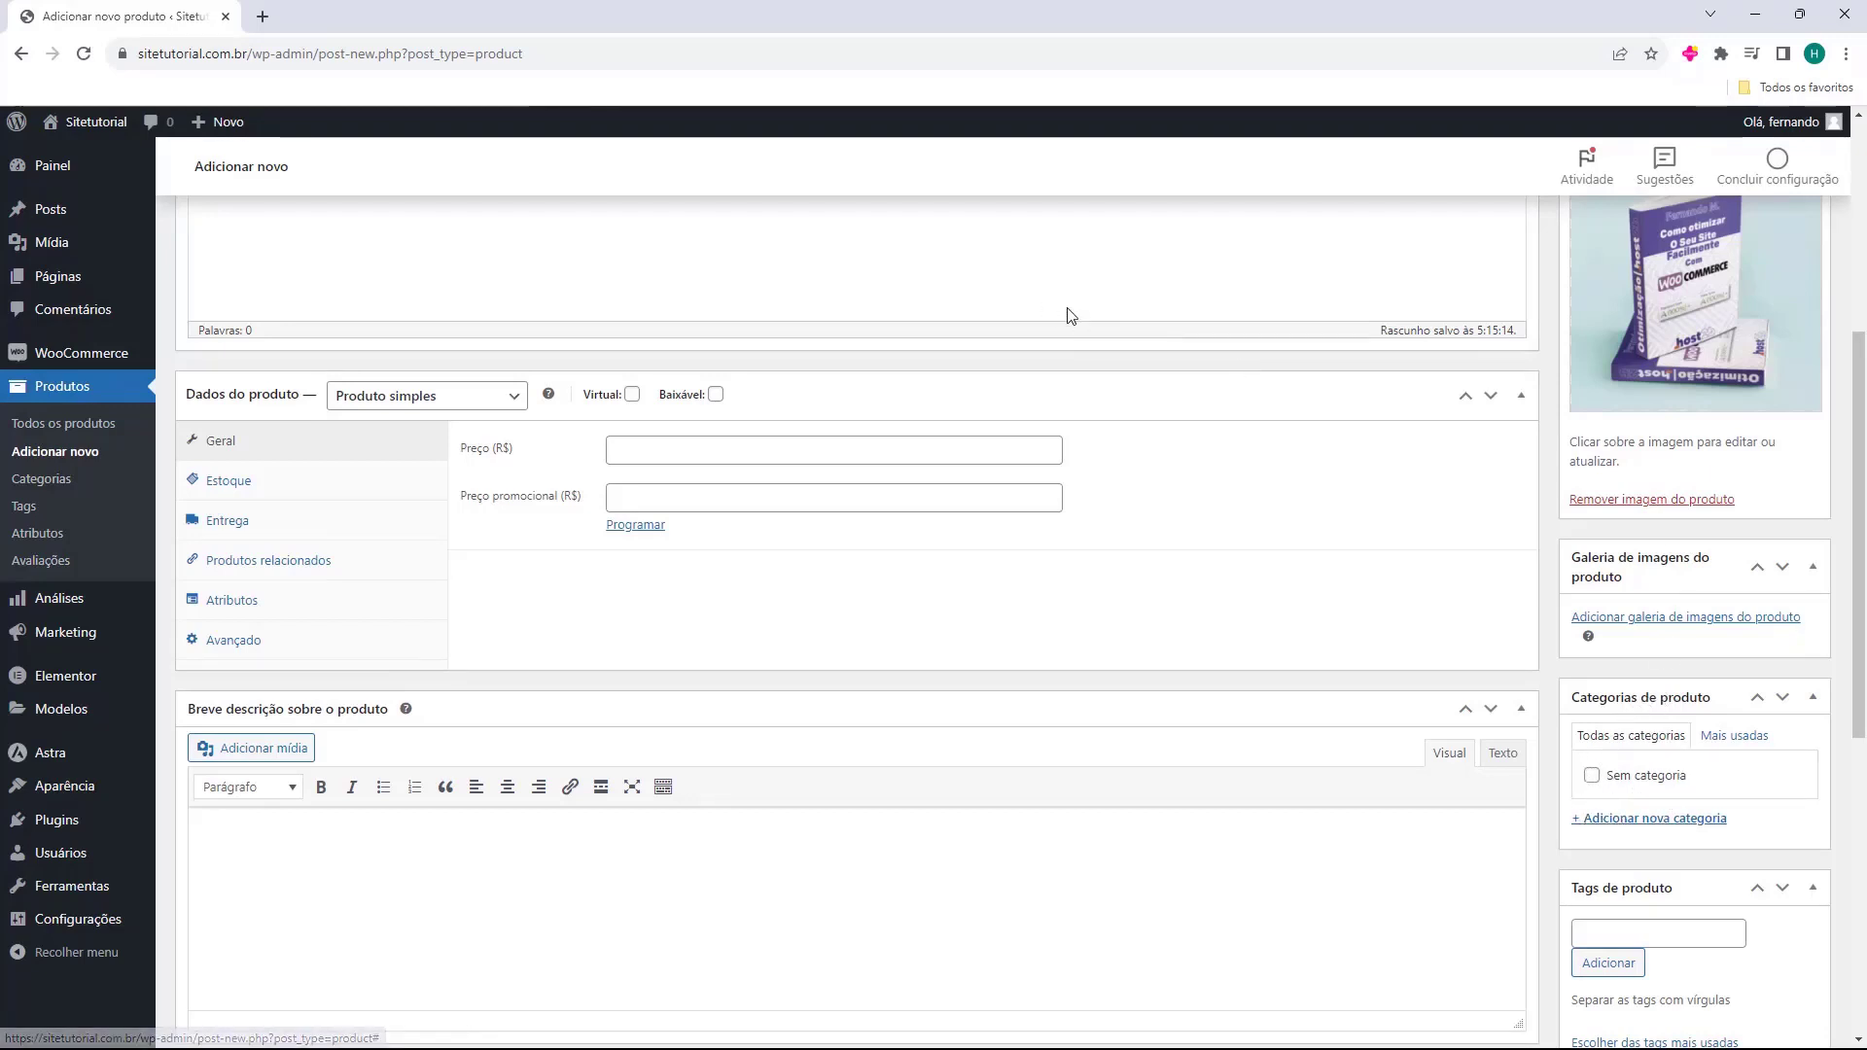
{"action": "left_click", "coordinate": [1605, 823]}
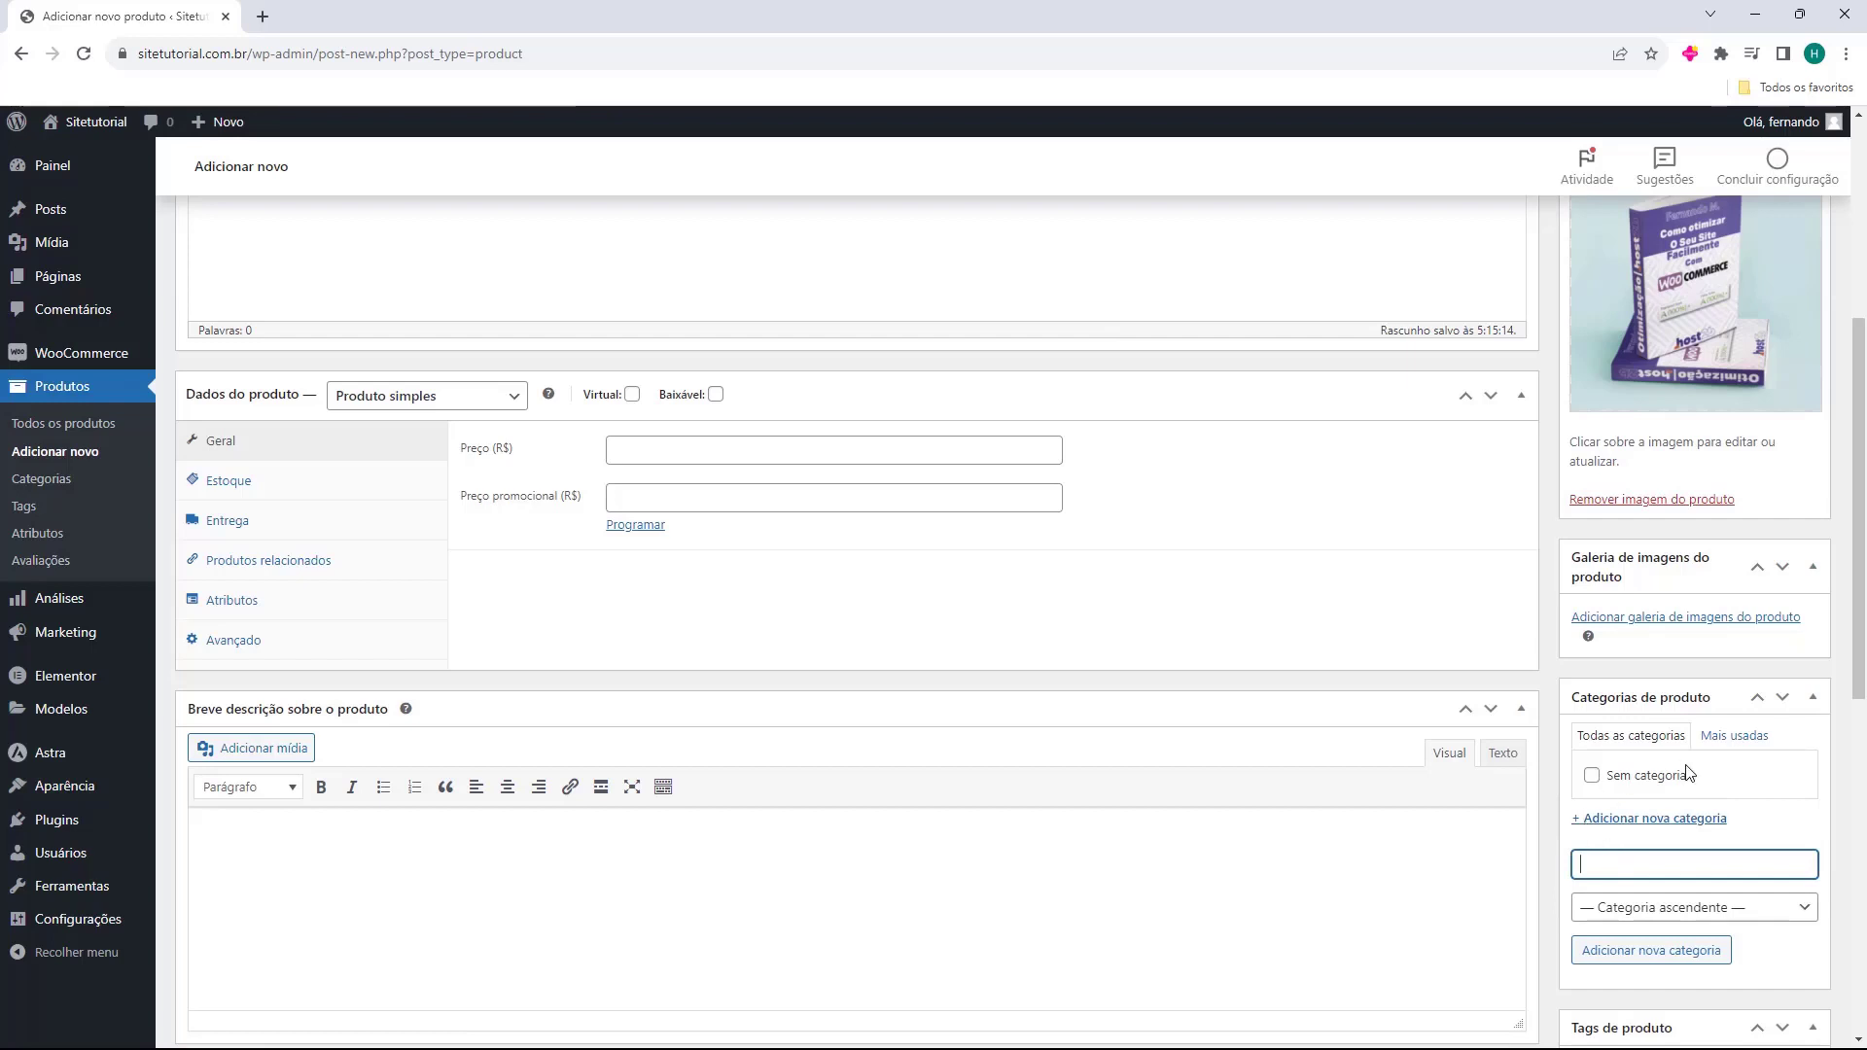
{"action": "left_click", "coordinate": [1618, 838]}
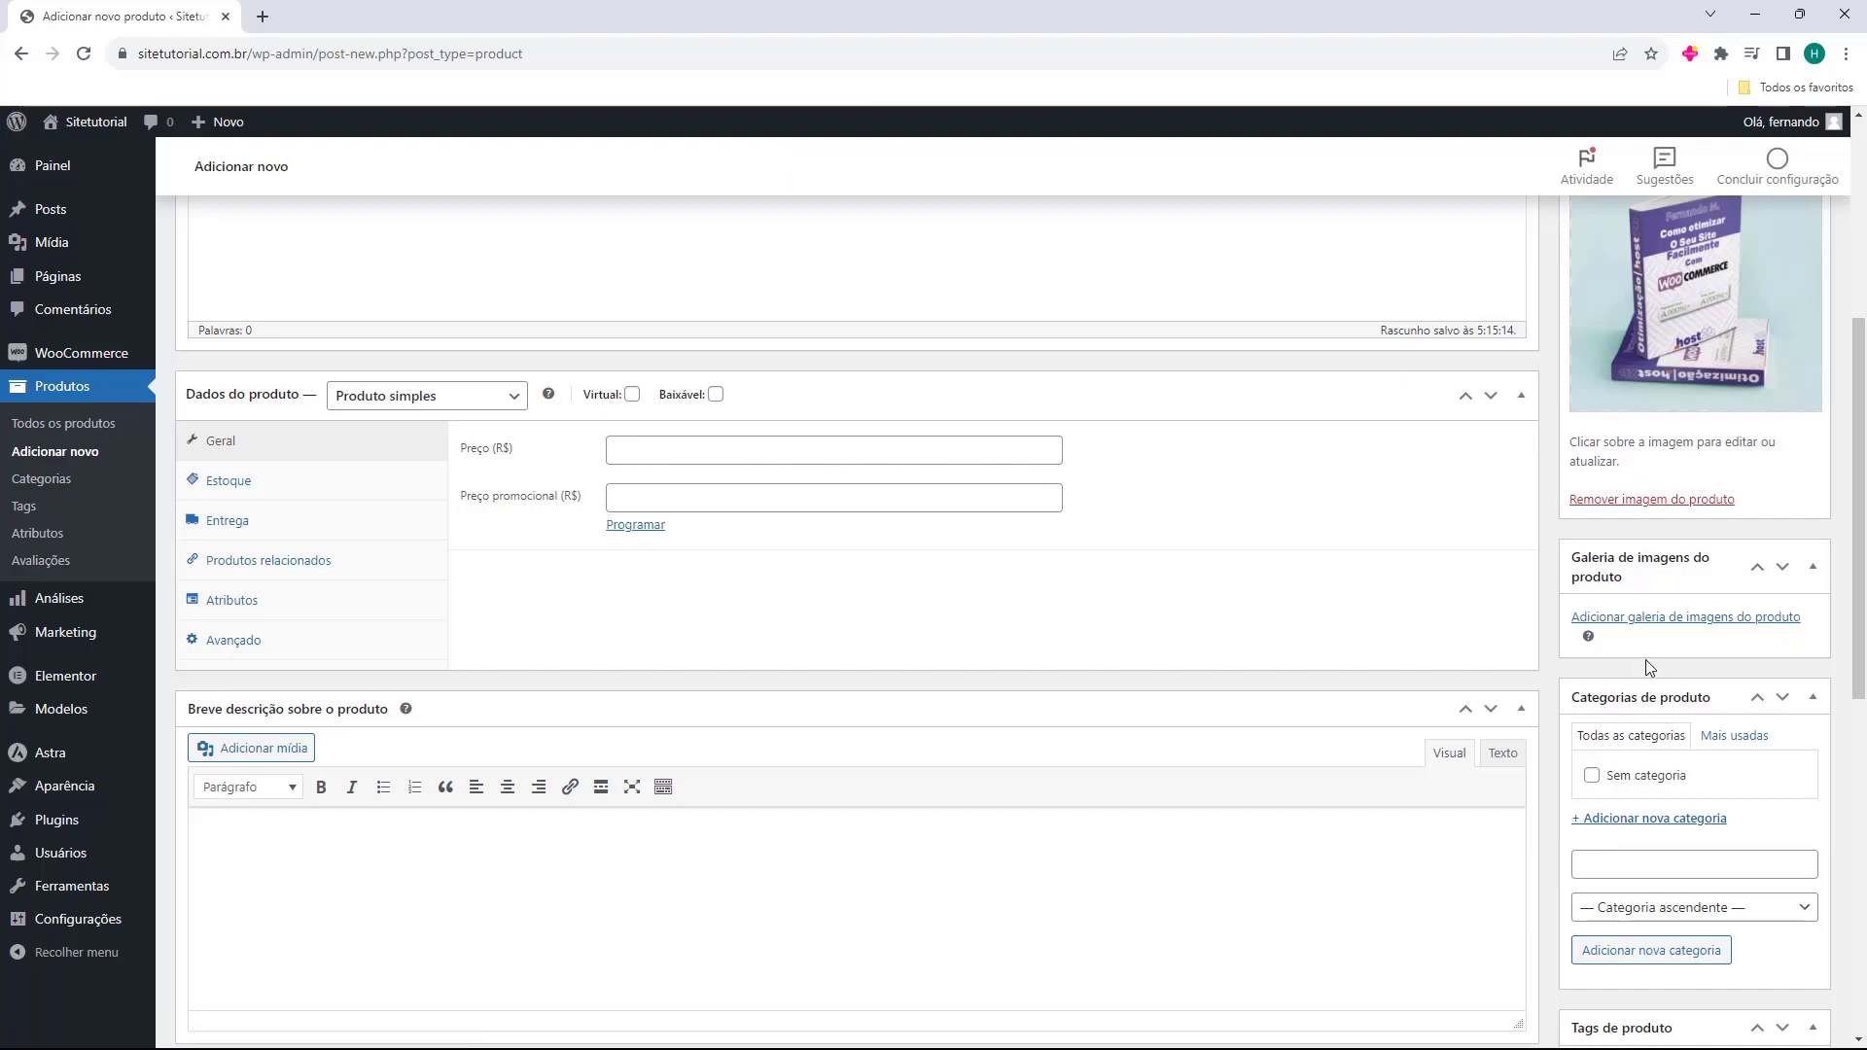
{"action": "scroll", "coordinate": [1645, 659], "scroll_direction": "down", "scroll_amount": 3}
{"action": "left_click", "coordinate": [1621, 777]}
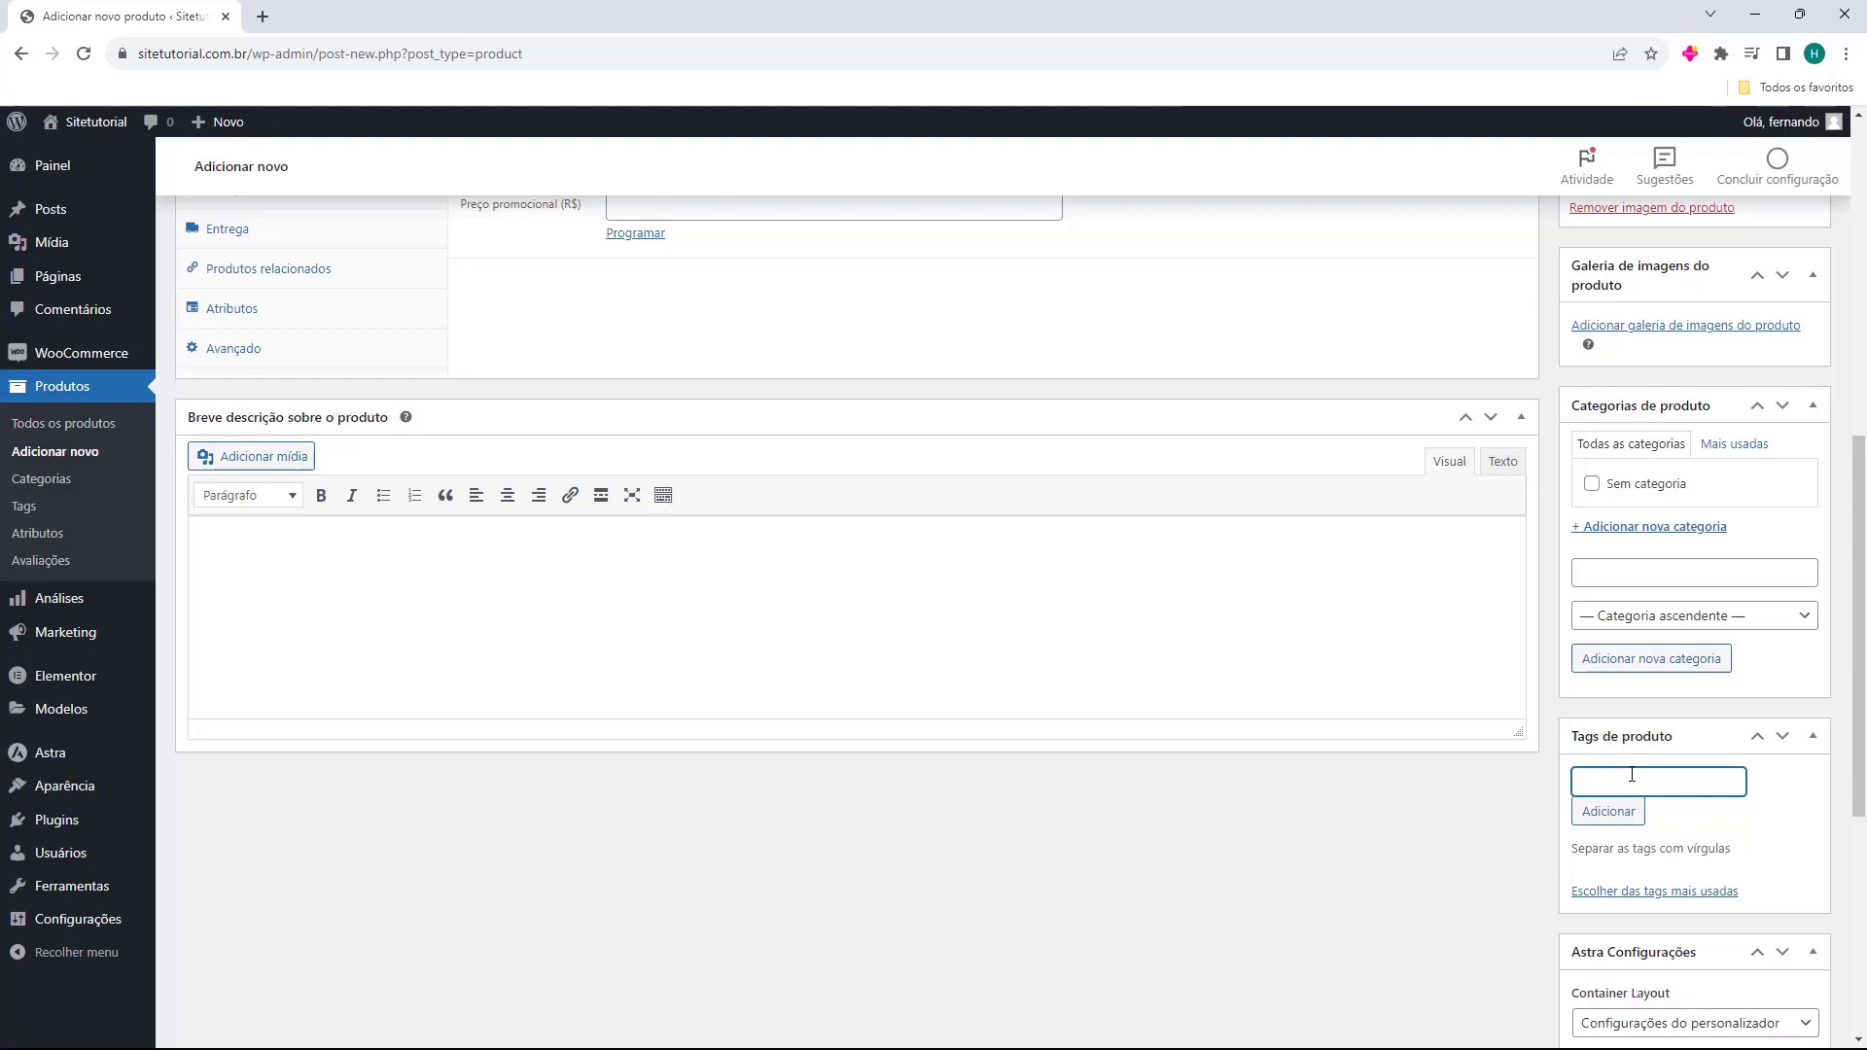
{"action": "scroll", "coordinate": [1631, 774], "scroll_direction": "up", "scroll_amount": 2}
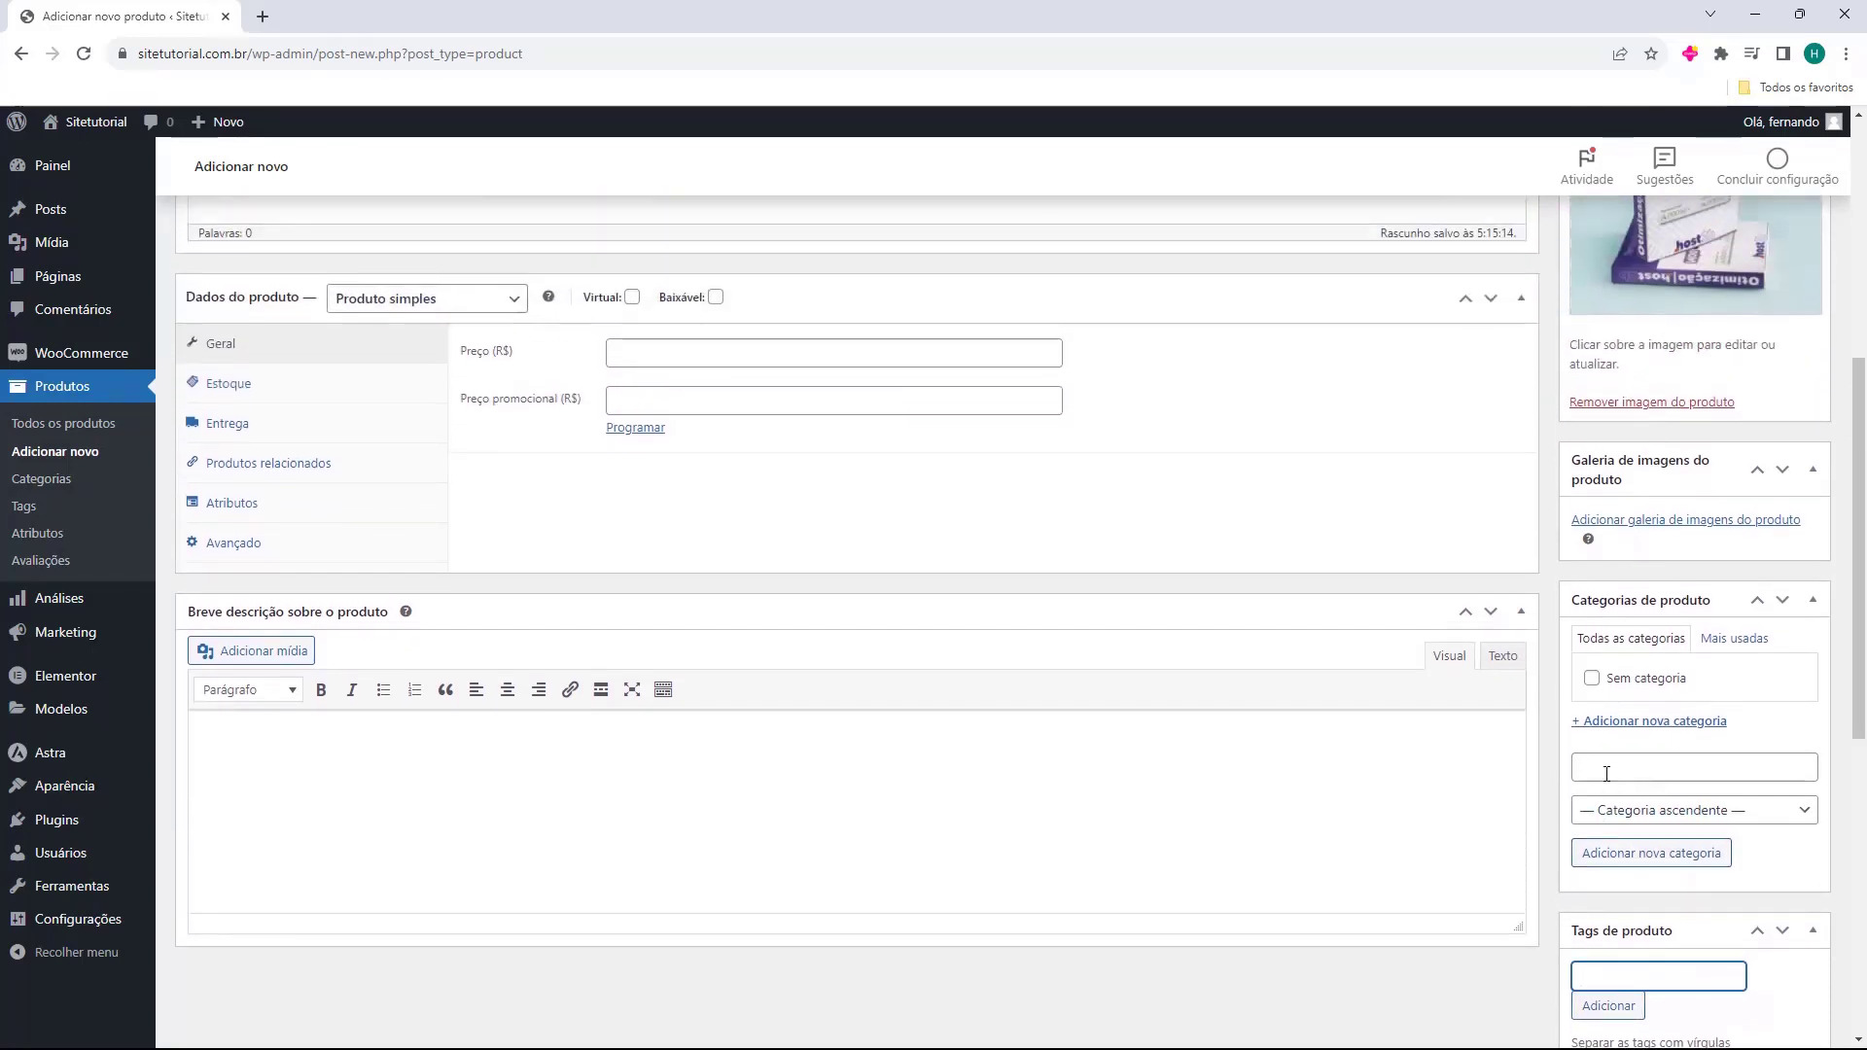
{"action": "scroll", "coordinate": [1607, 774], "scroll_direction": "up", "scroll_amount": 1}
{"action": "scroll", "coordinate": [1612, 783], "scroll_direction": "up", "scroll_amount": 1}
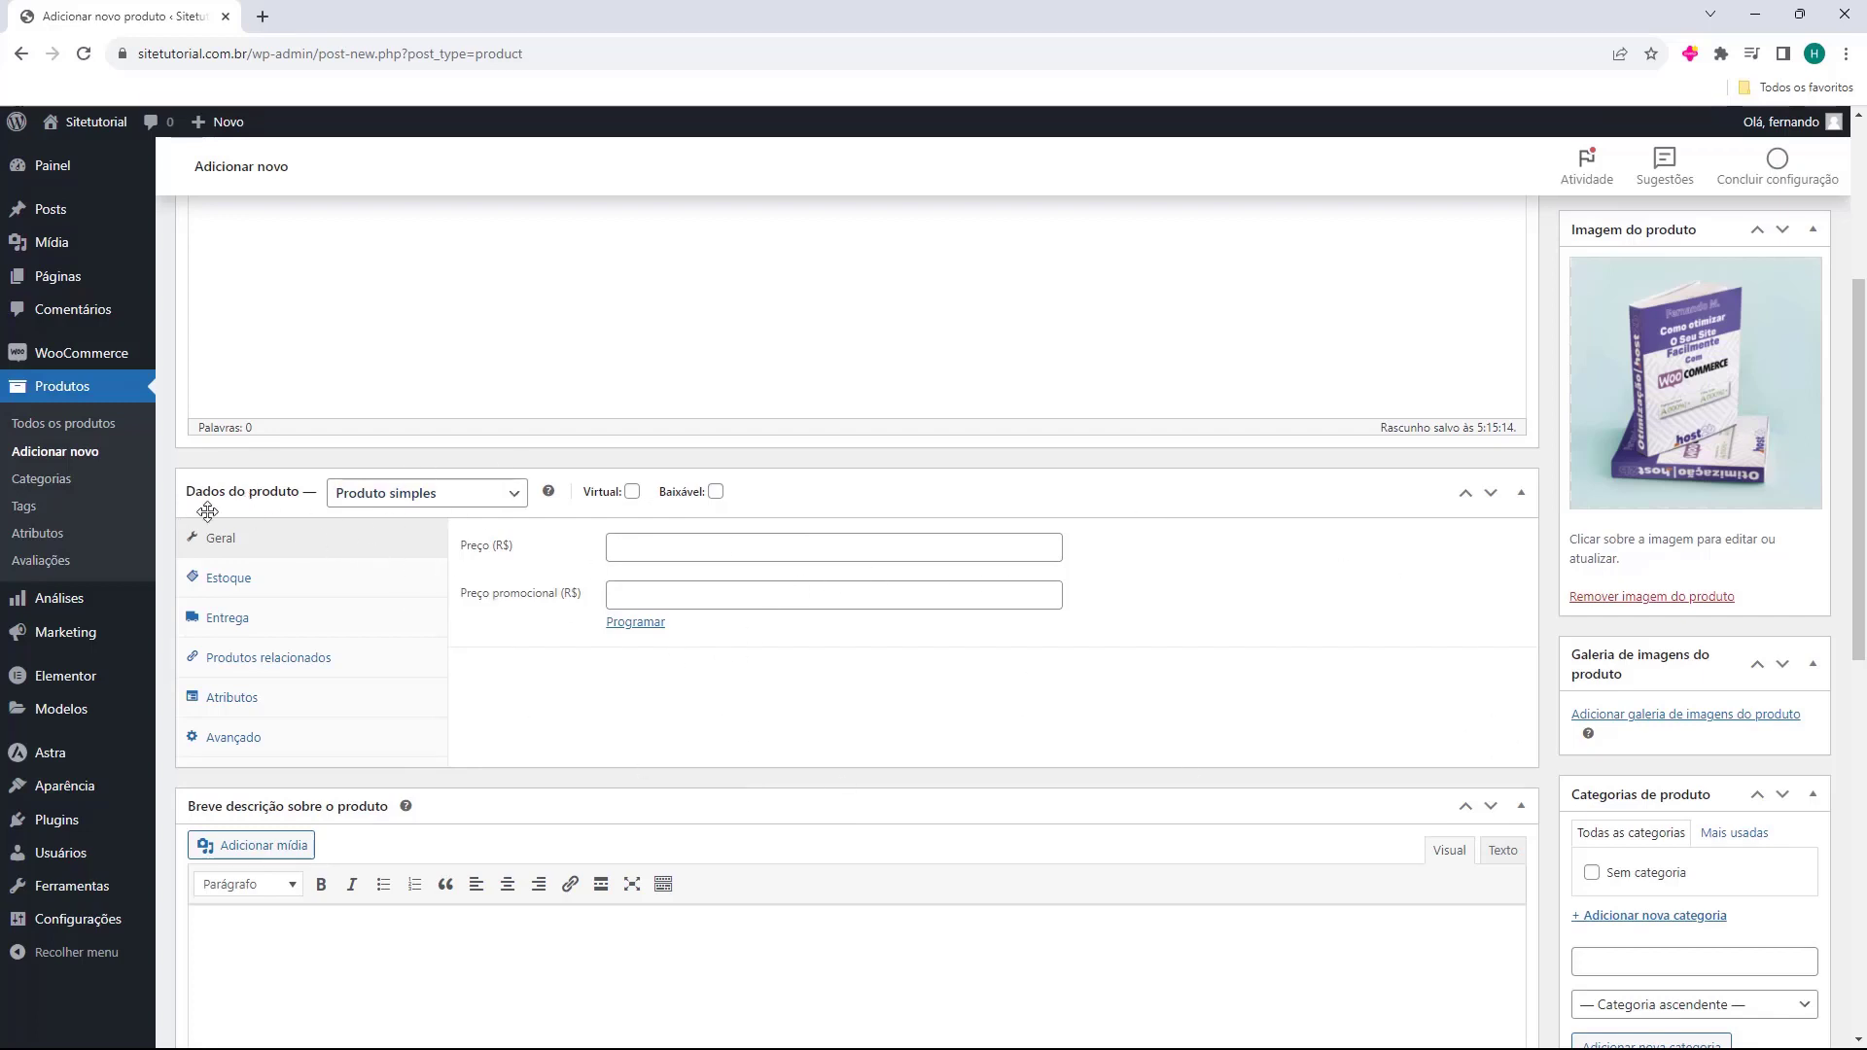
Keep the product type as Produto simples and mark the product as Virtual and Baixável
{"action": "left_click", "coordinate": [391, 502]}
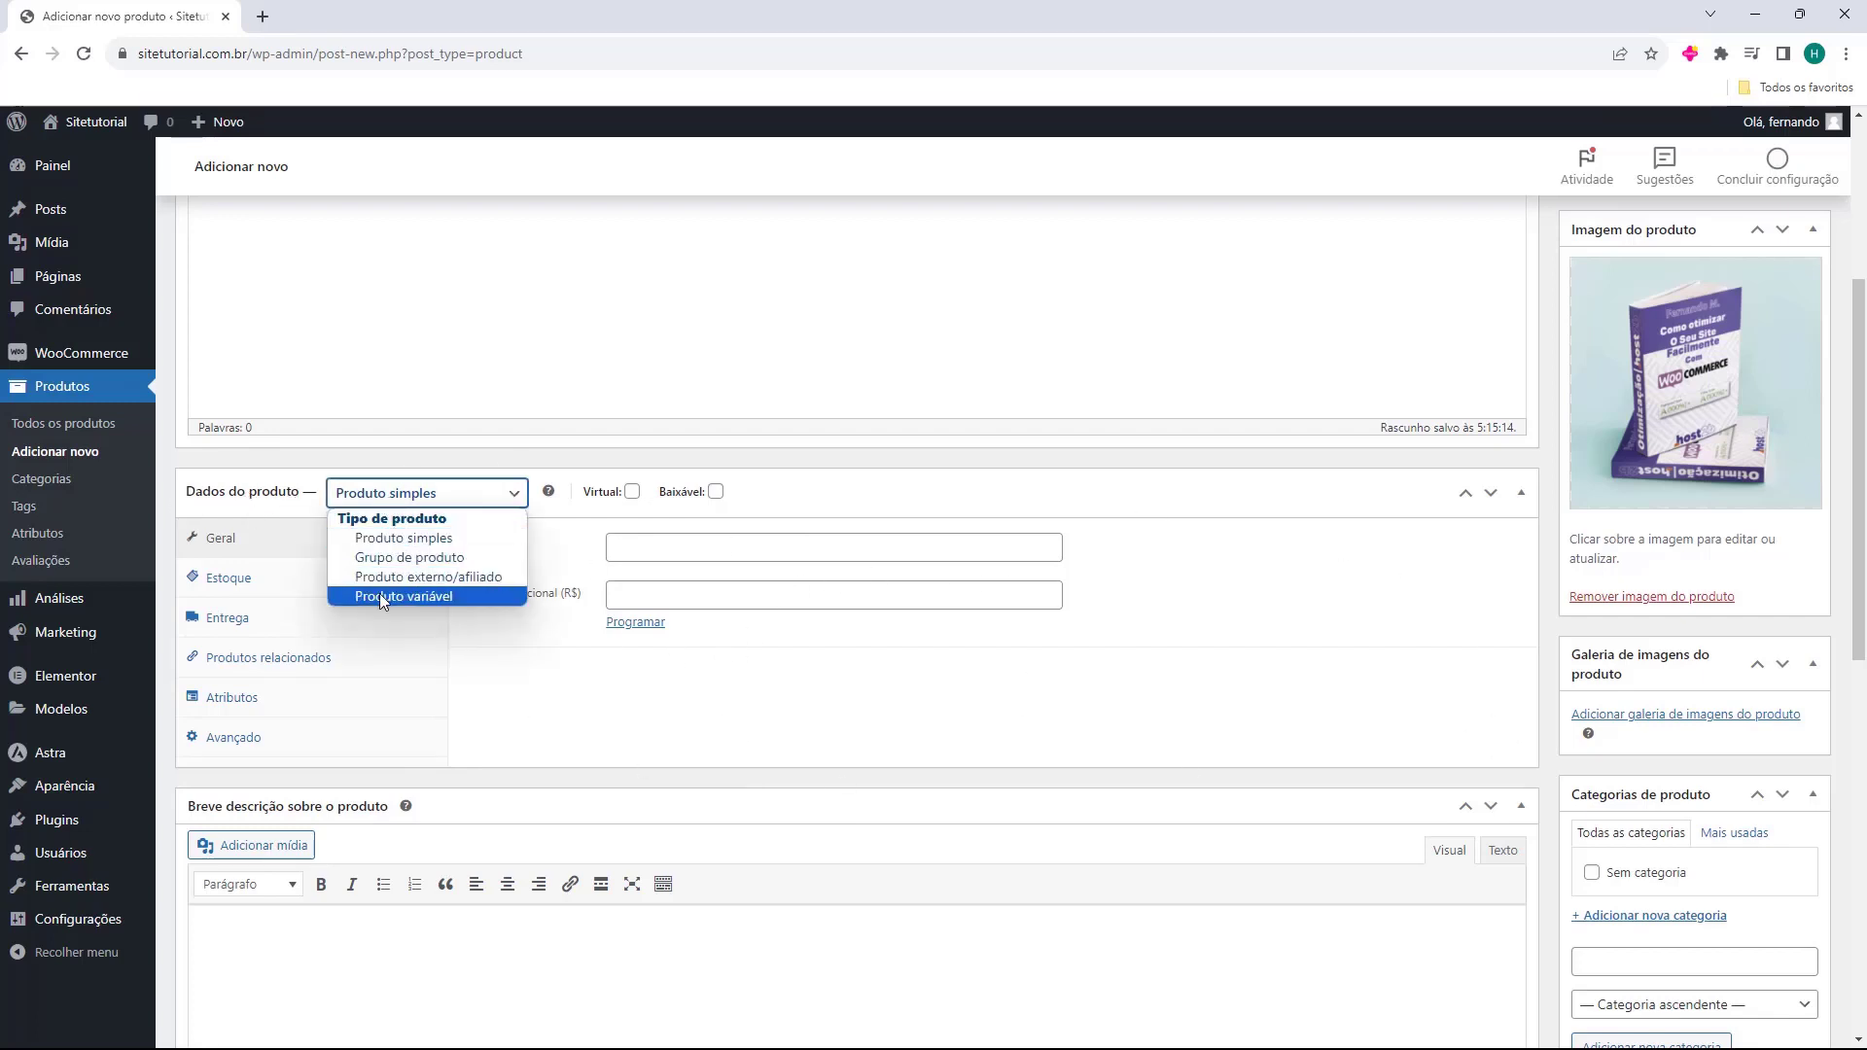
{"action": "left_click", "coordinate": [359, 540]}
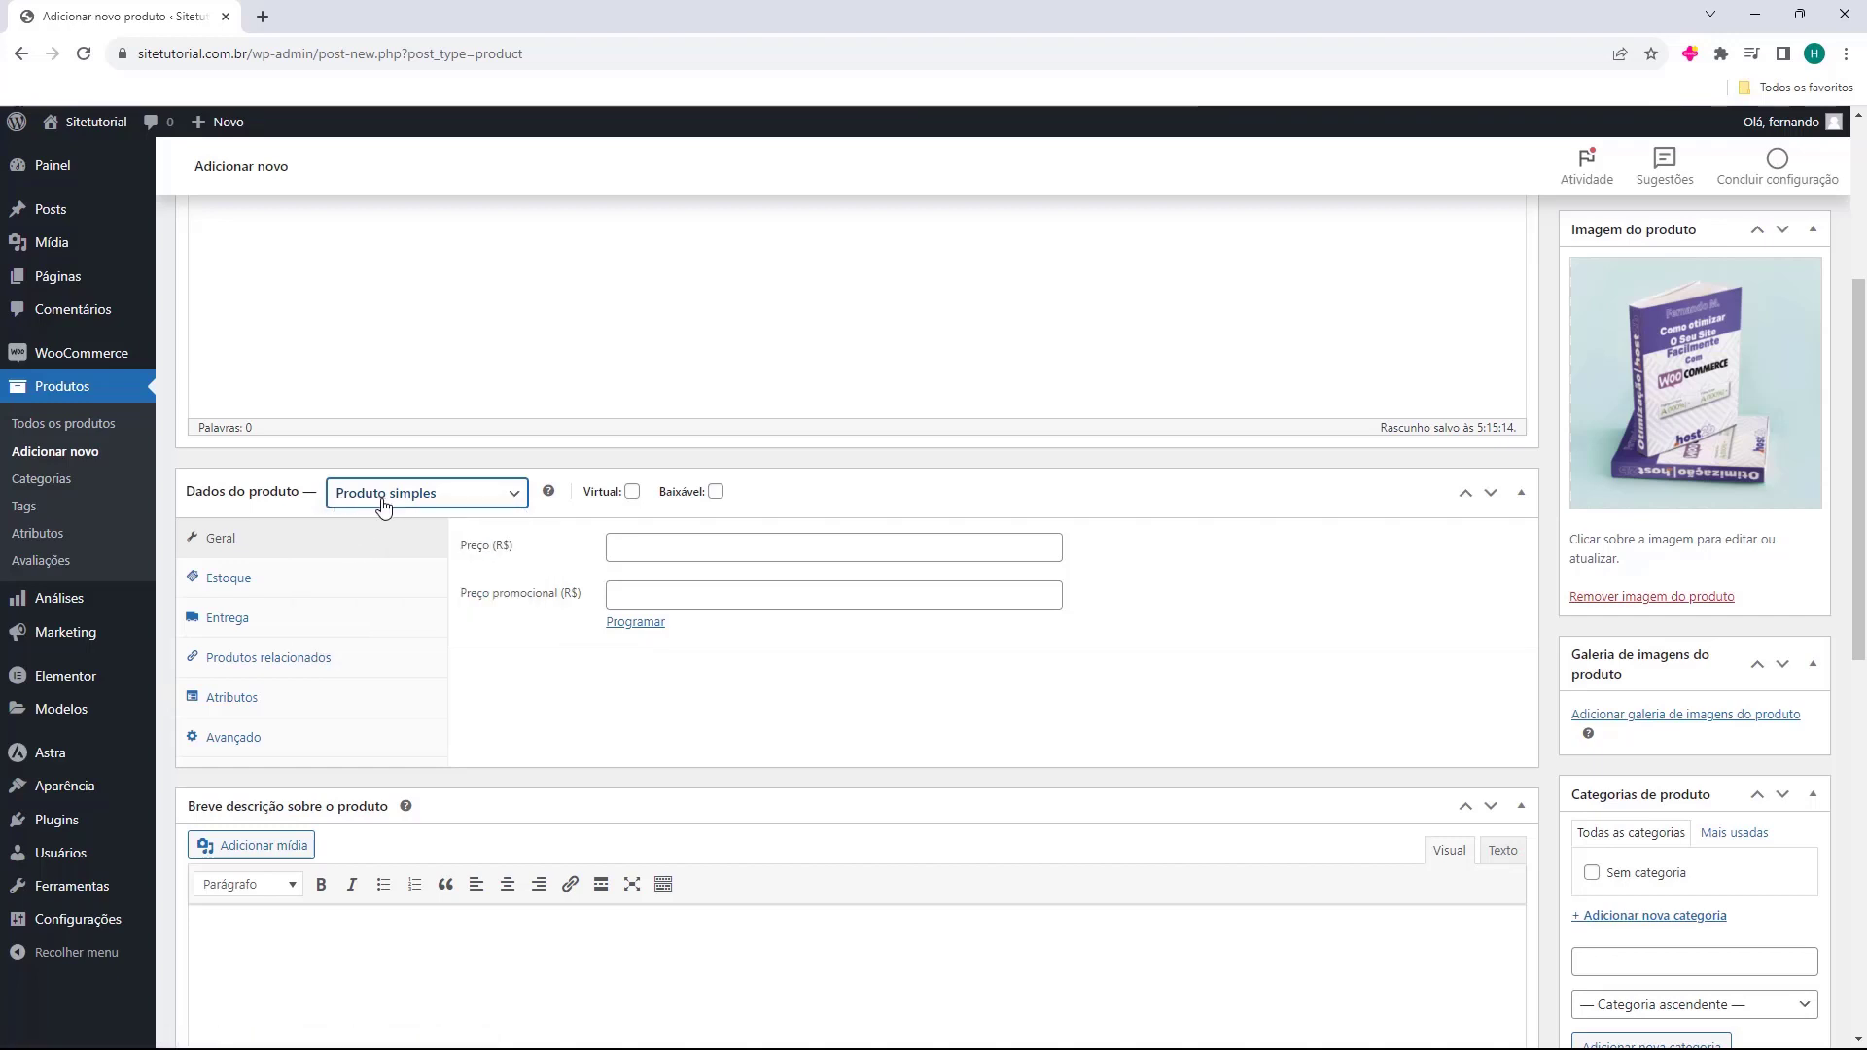
{"action": "left_click", "coordinate": [632, 493]}
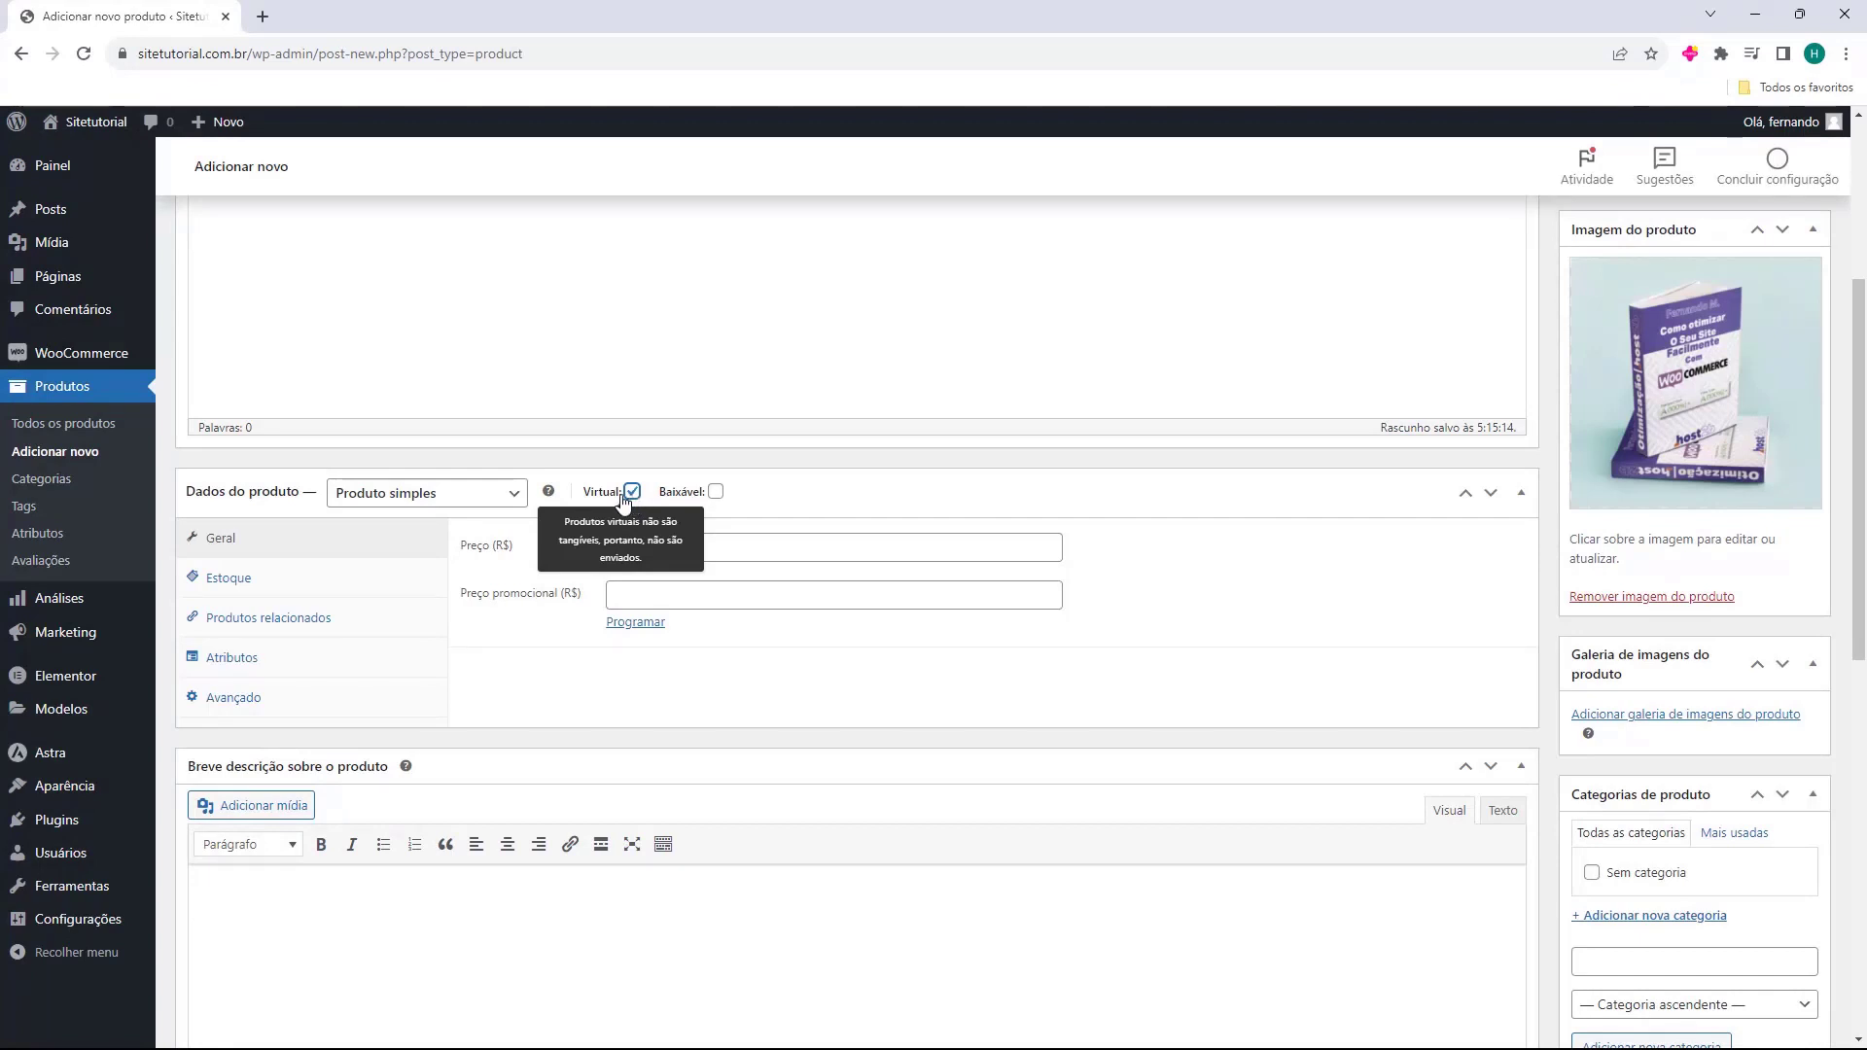
{"action": "left_click", "coordinate": [715, 492]}
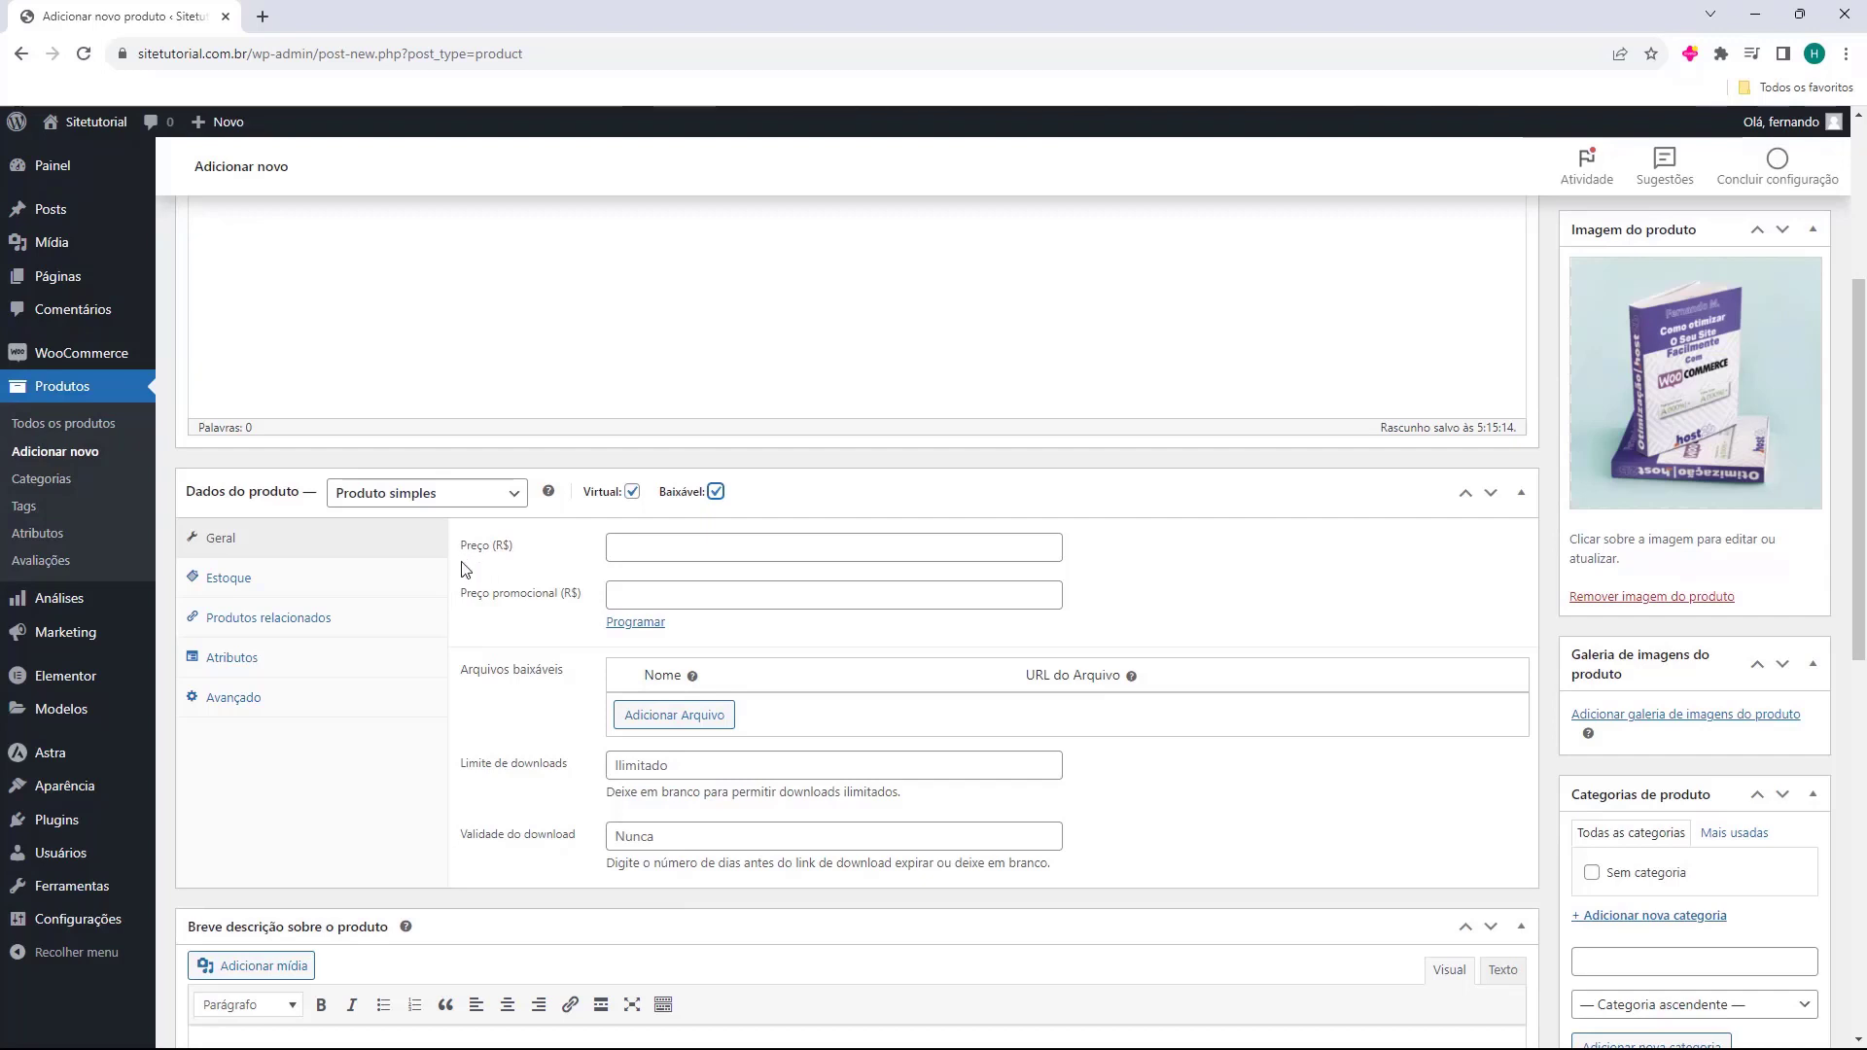
Set the product's regular price to R$ 100
{"action": "left_click", "coordinate": [636, 552]}
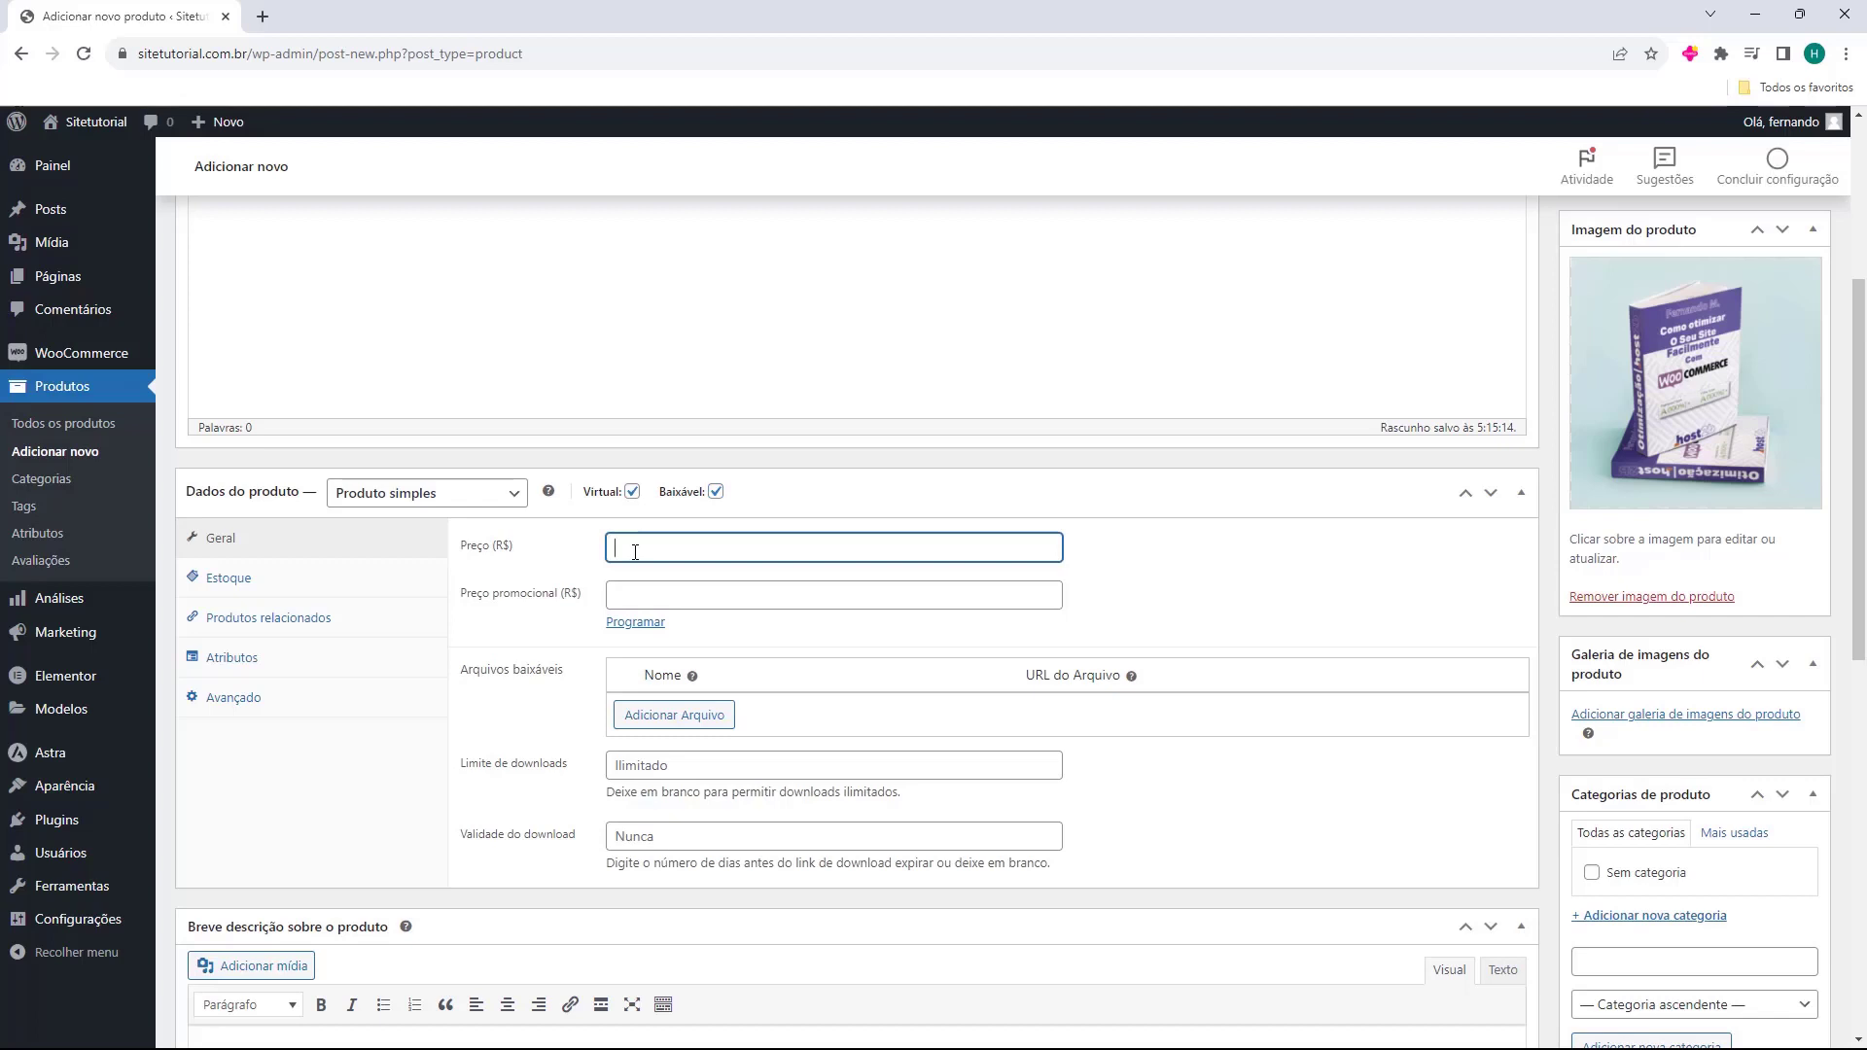
{"action": "type", "text": "100"}
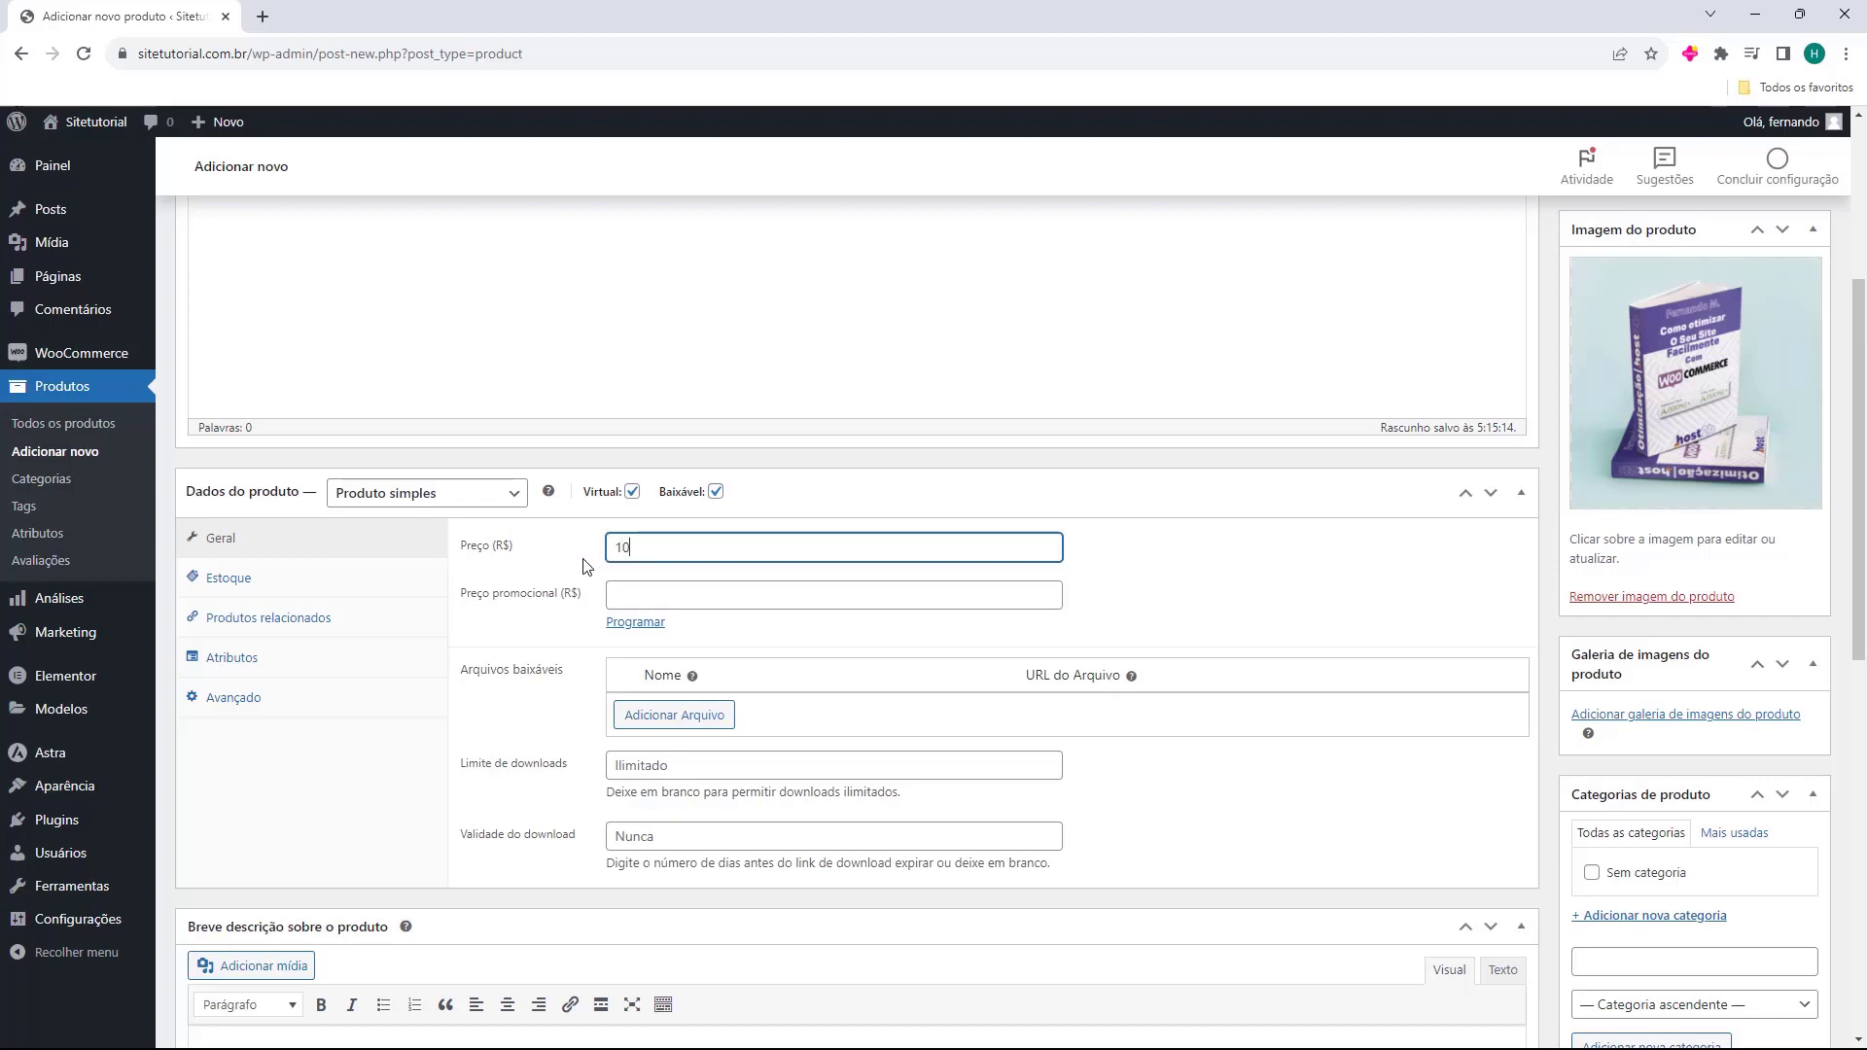
{"action": "left_click", "coordinate": [529, 574]}
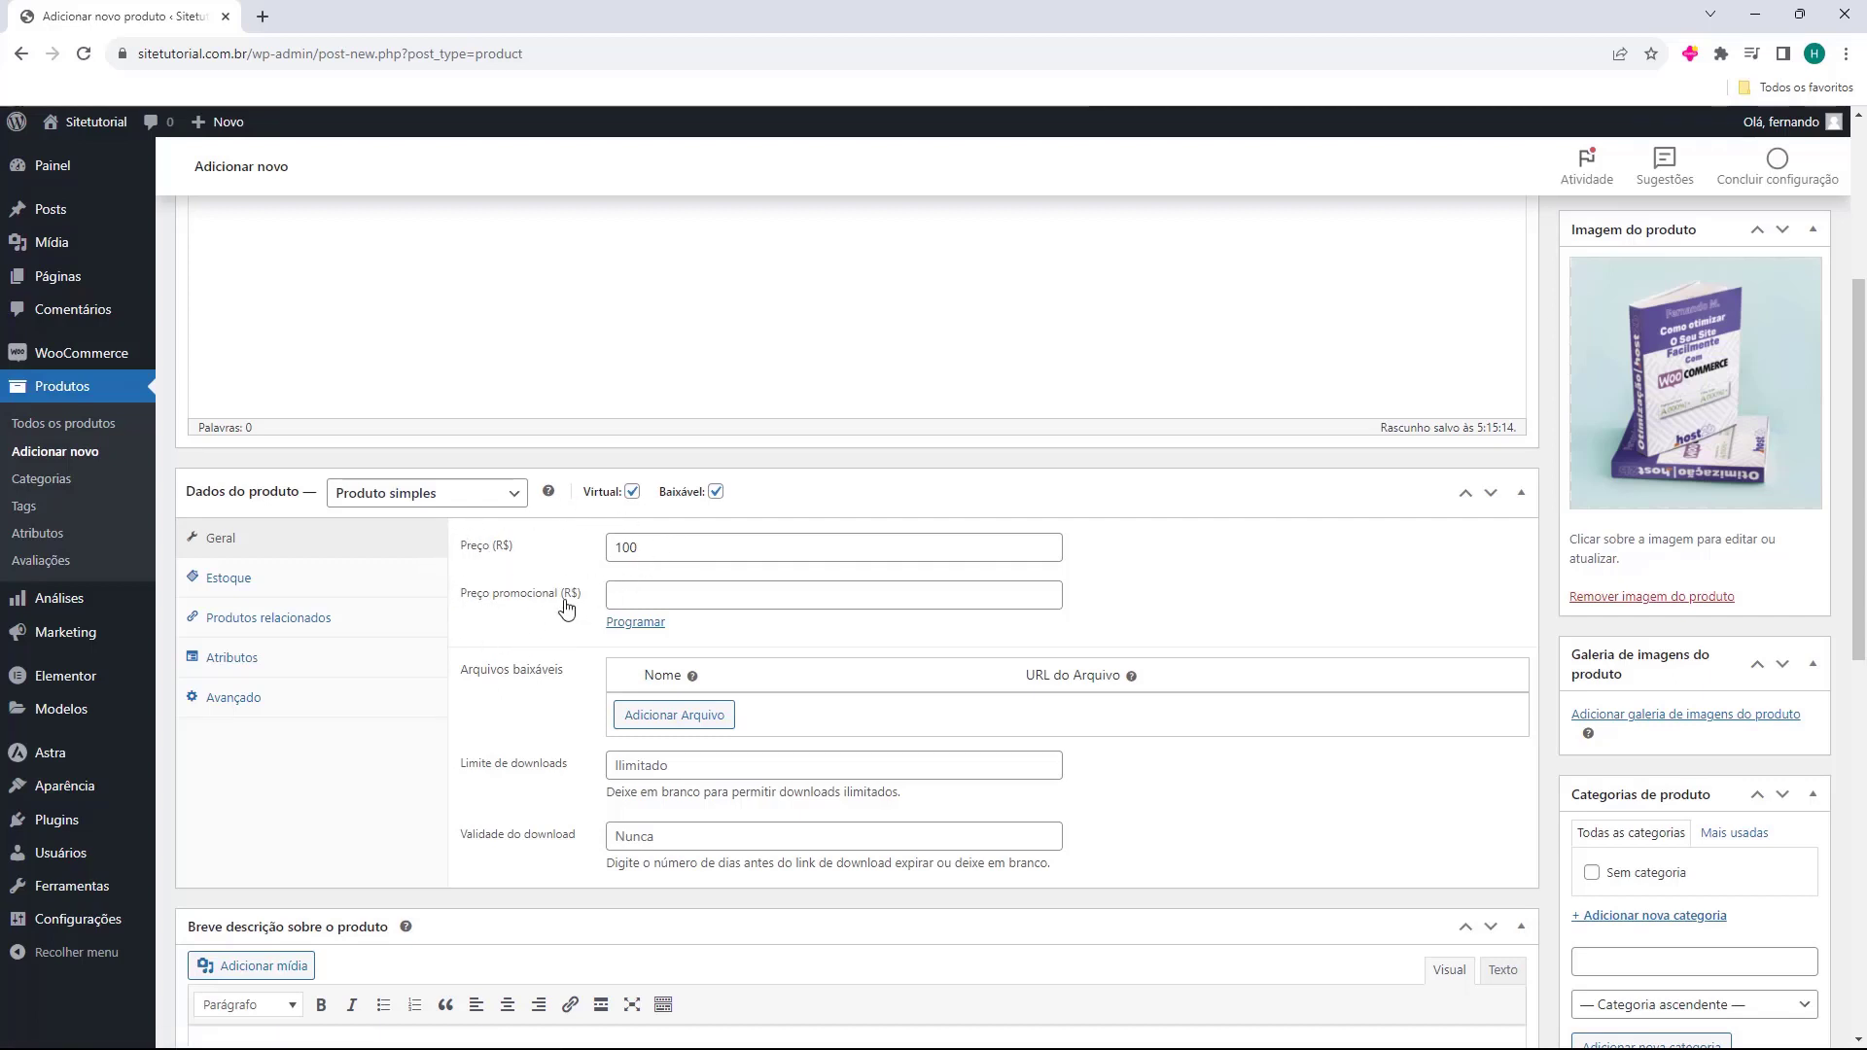
Try a promotional price of R$ 75, and clear it from the product again
{"action": "left_click", "coordinate": [643, 592]}
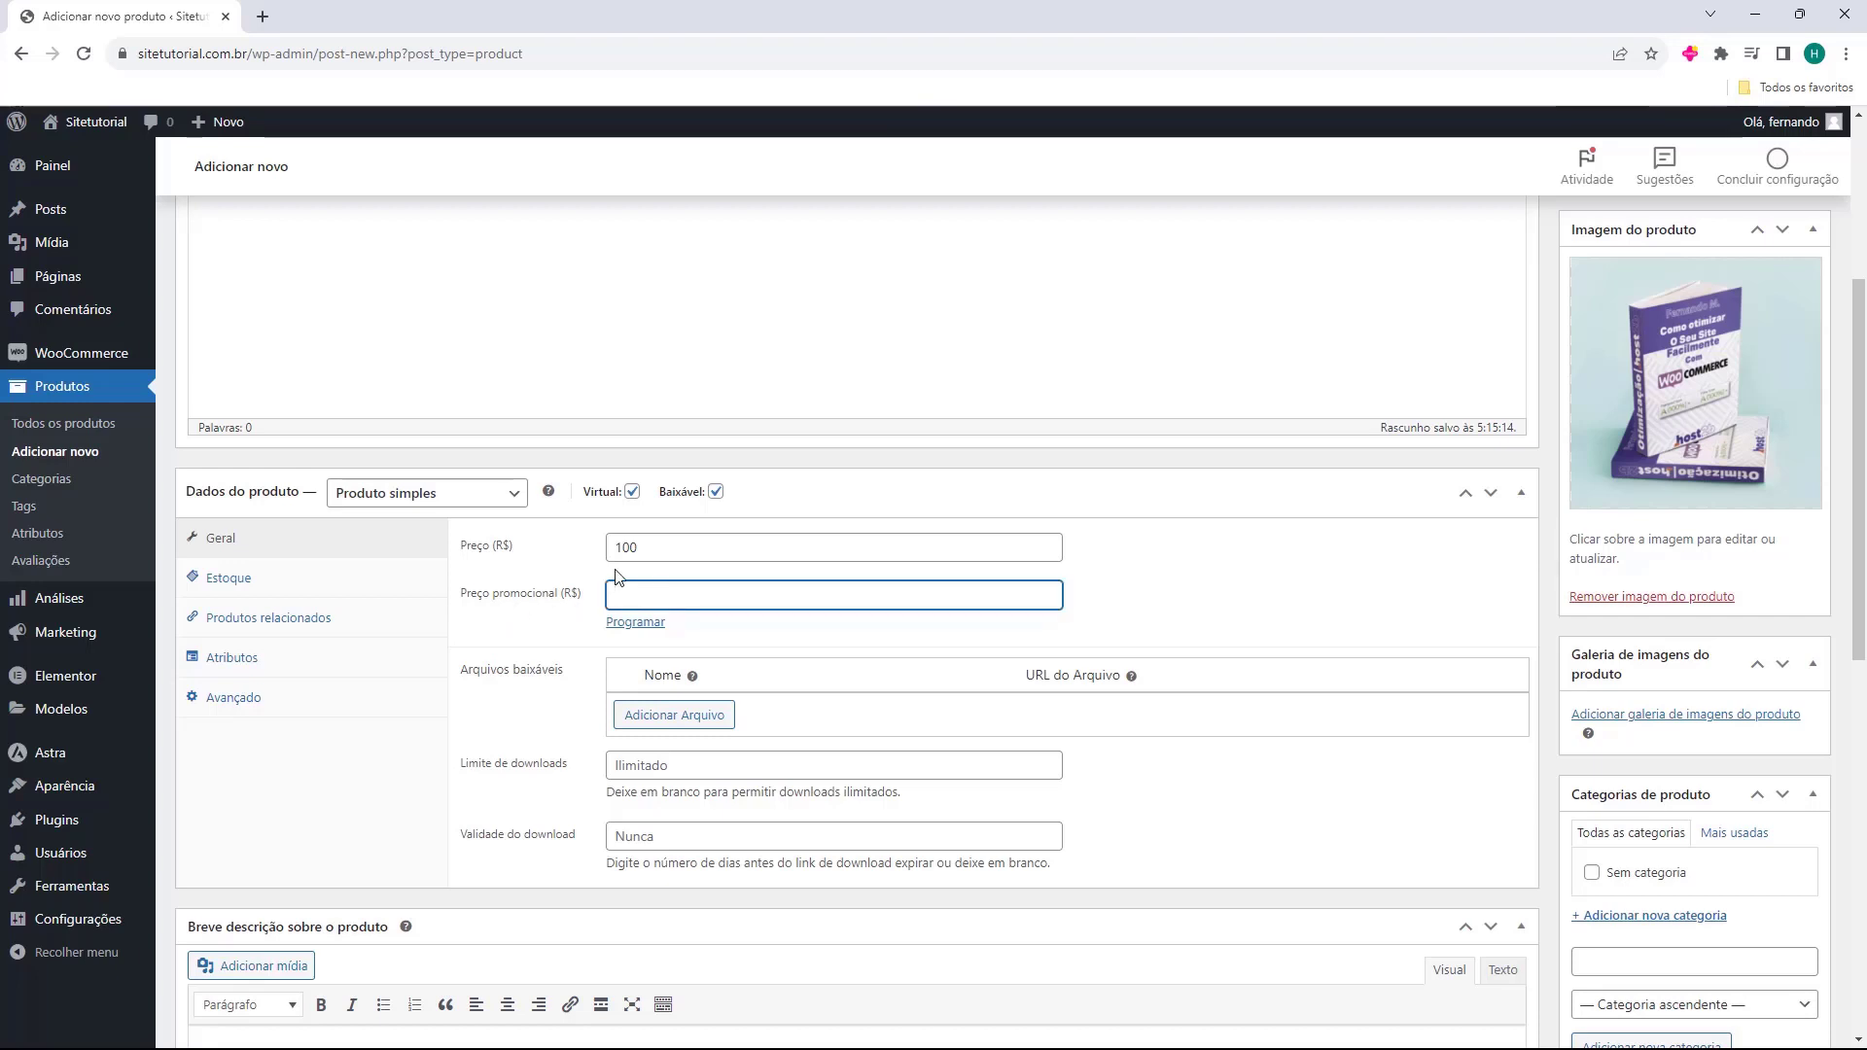
{"action": "type", "text": "75"}
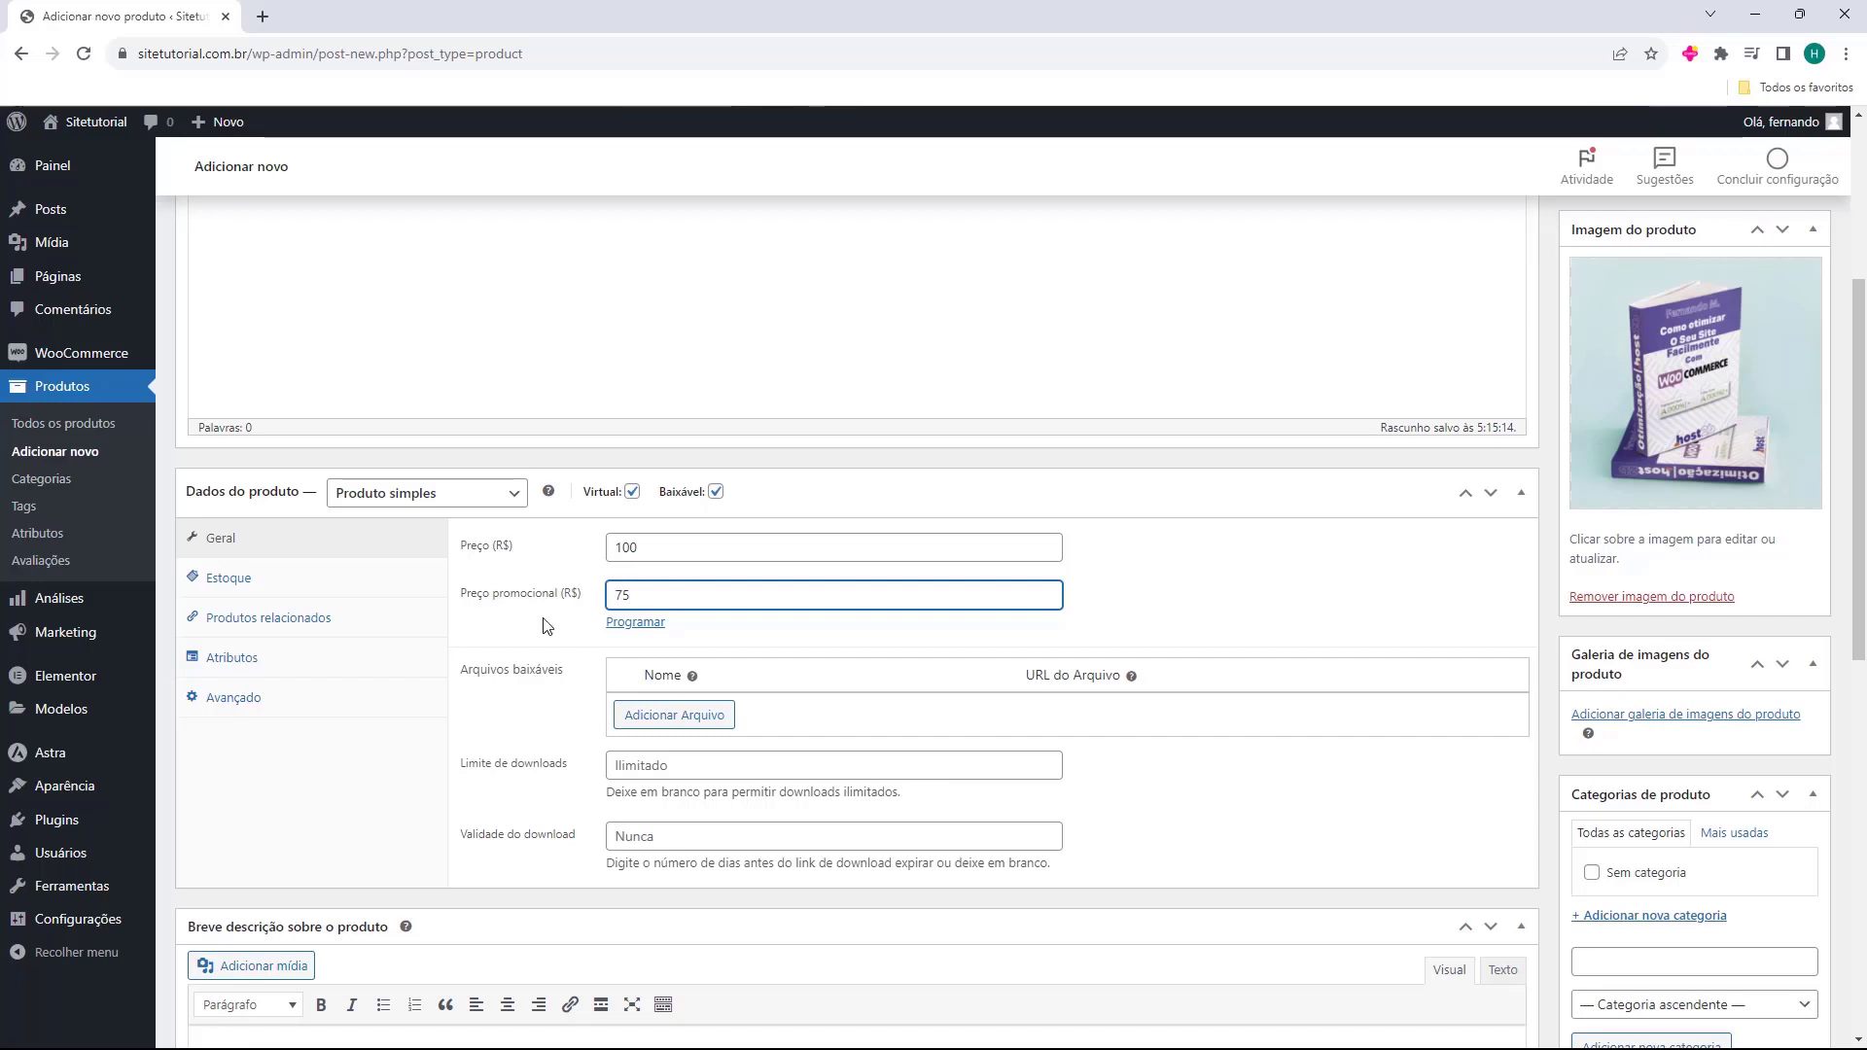
{"action": "left_click", "coordinate": [545, 625]}
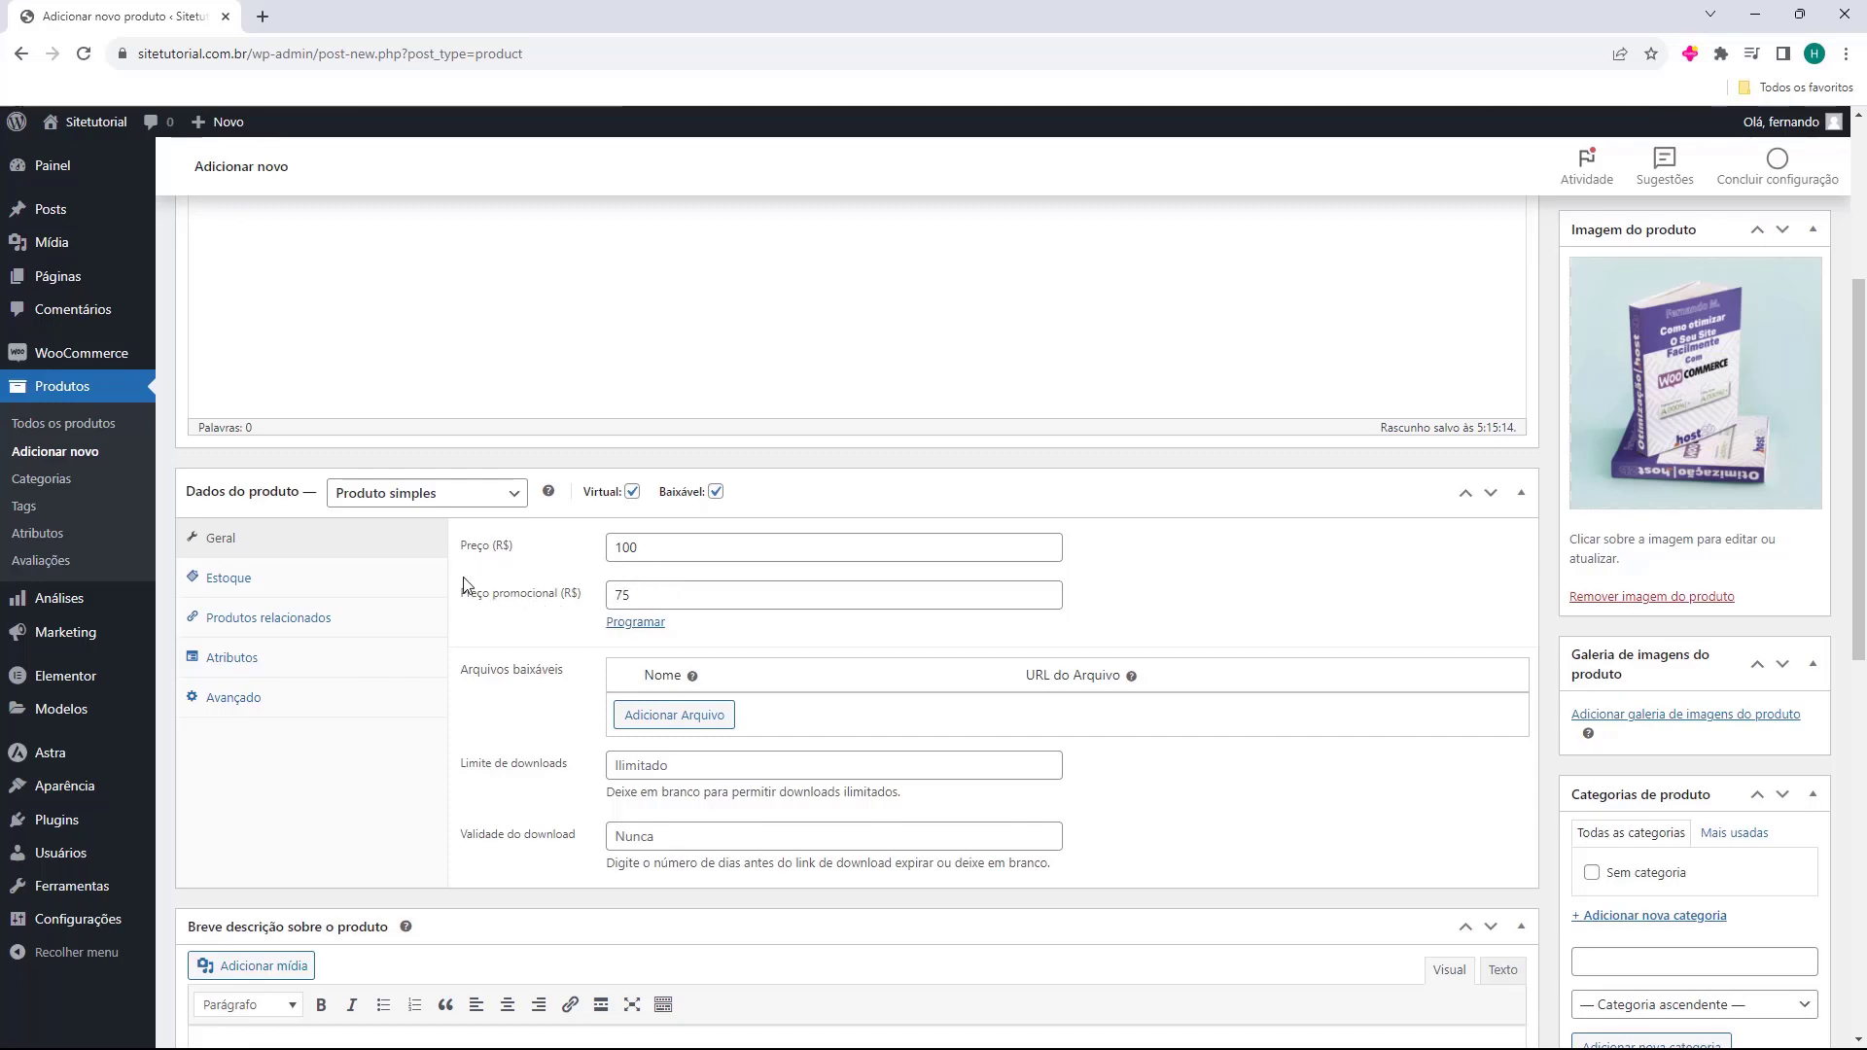
{"action": "left_click", "coordinate": [629, 594]}
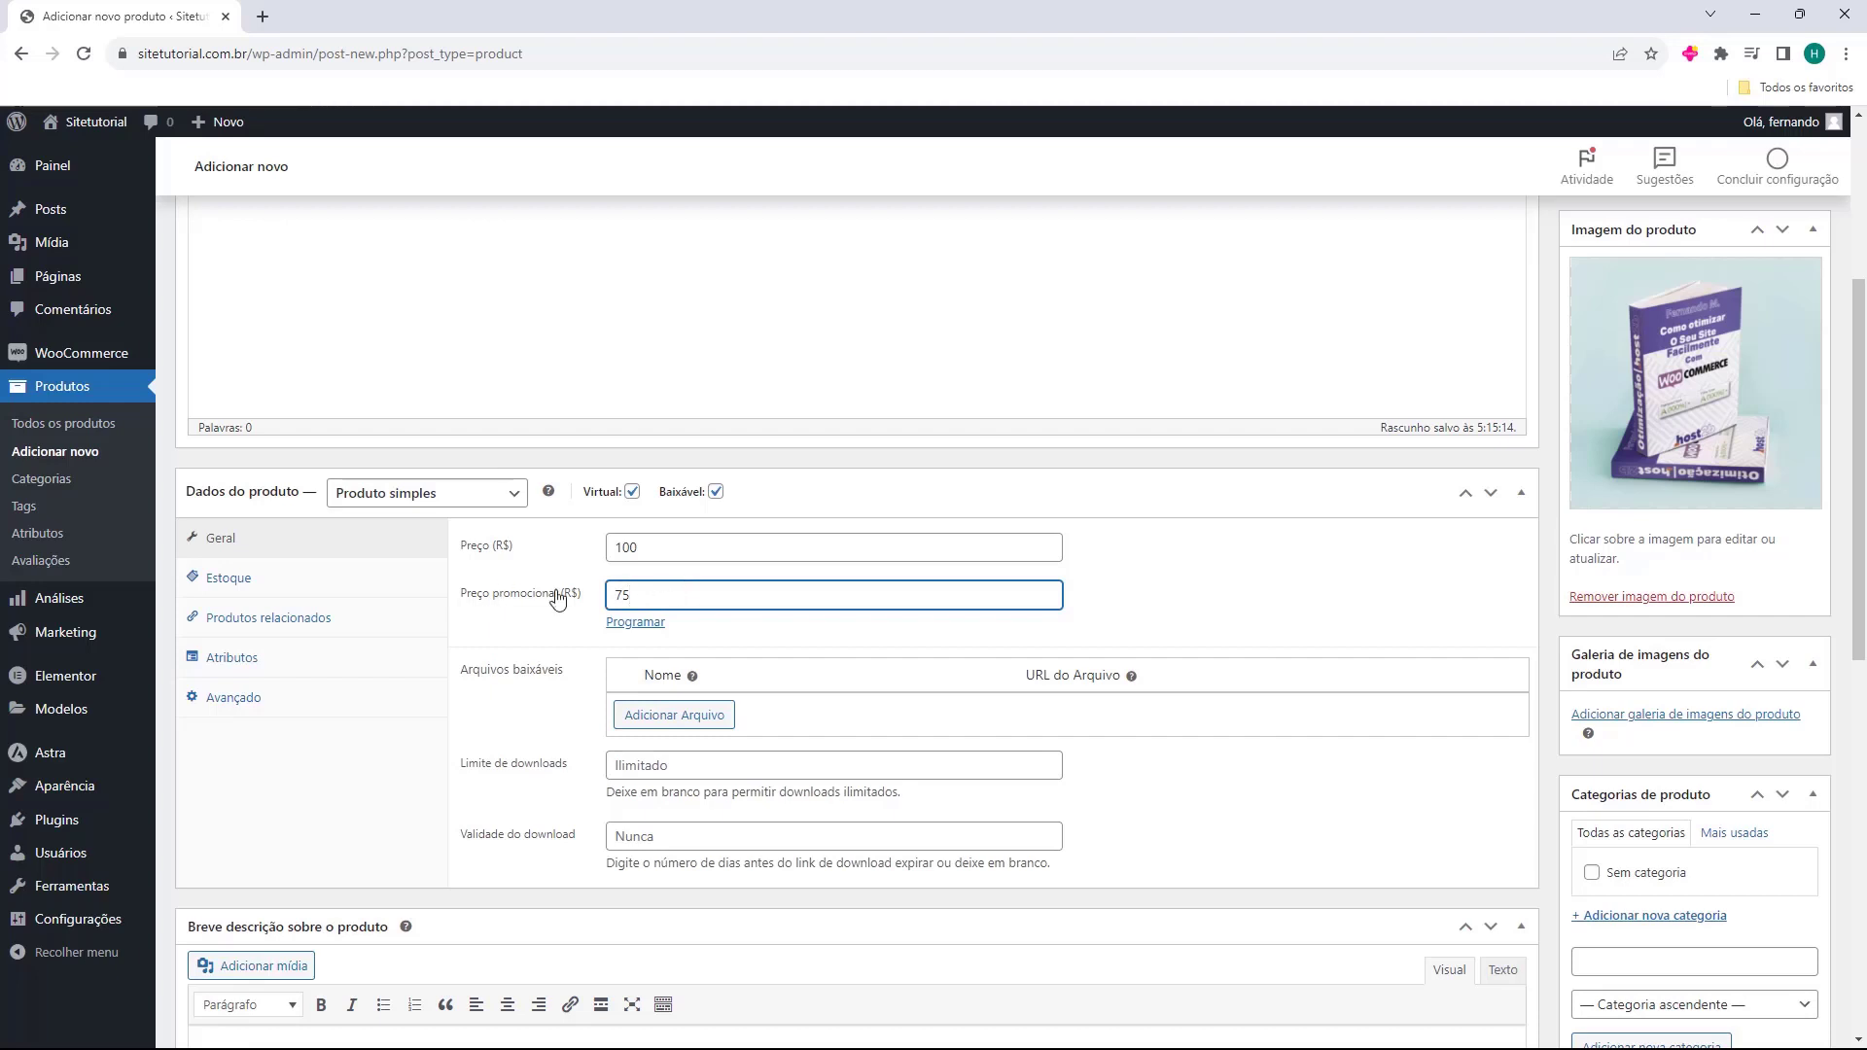
{"action": "left_click_drag", "start_coordinate": [645, 600], "coordinate": [590, 604]}
{"action": "key", "text": "BackSpace"}
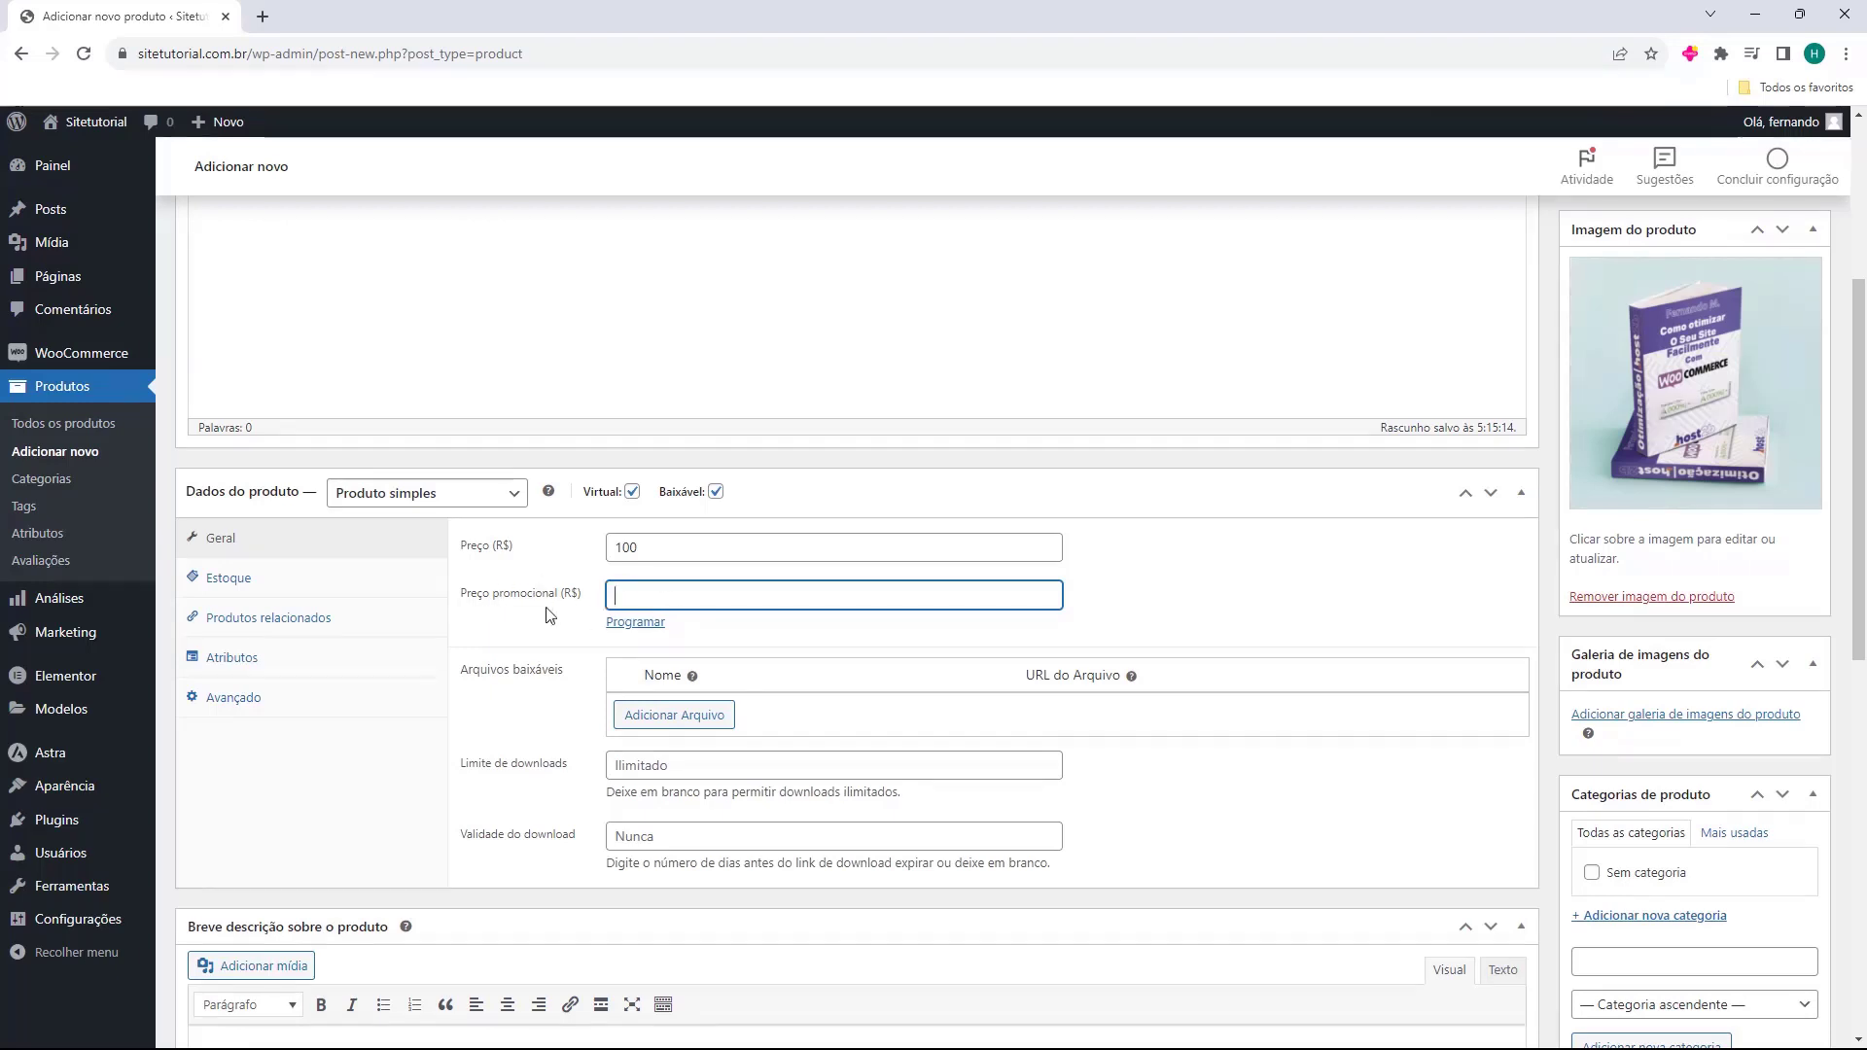
{"action": "left_click", "coordinate": [541, 620]}
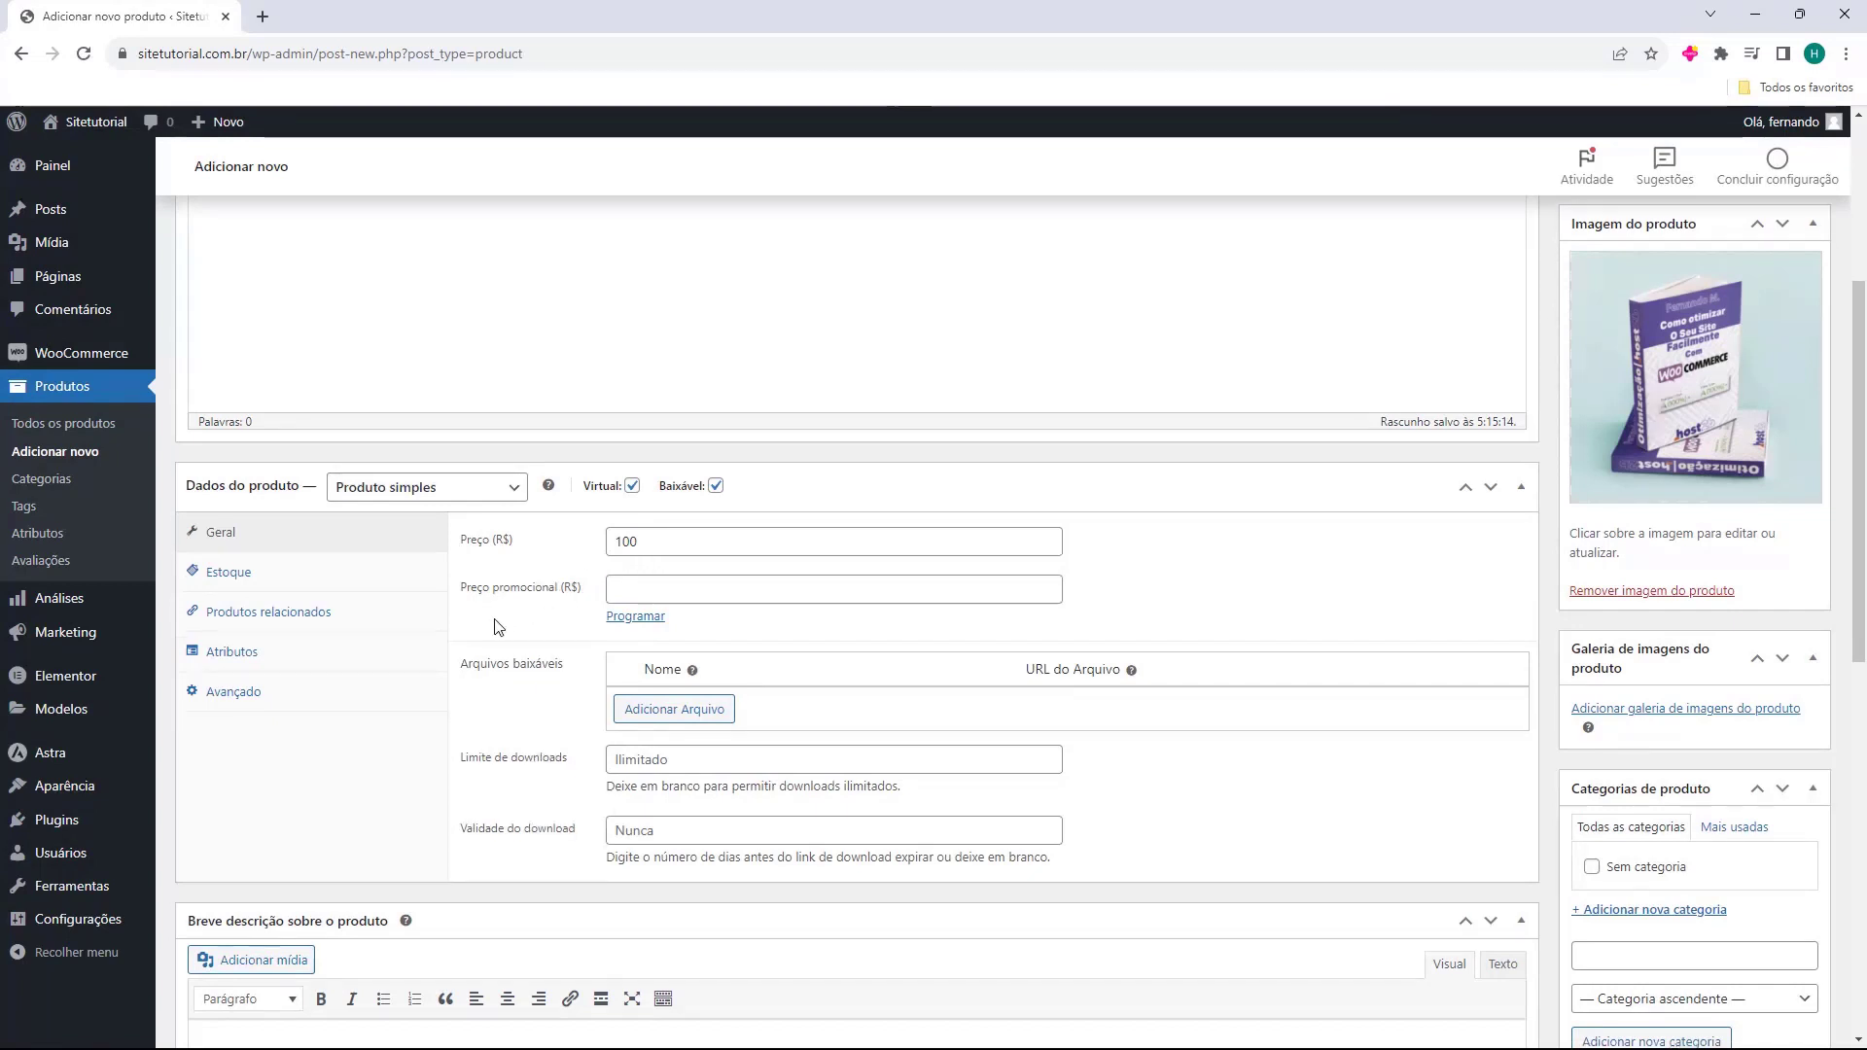
Add a downloadable file to the product, upload the PDF "Ebook - Como otimizar o seu site" and insert its file URL
{"action": "scroll", "coordinate": [496, 603], "scroll_direction": "down", "scroll_amount": 1}
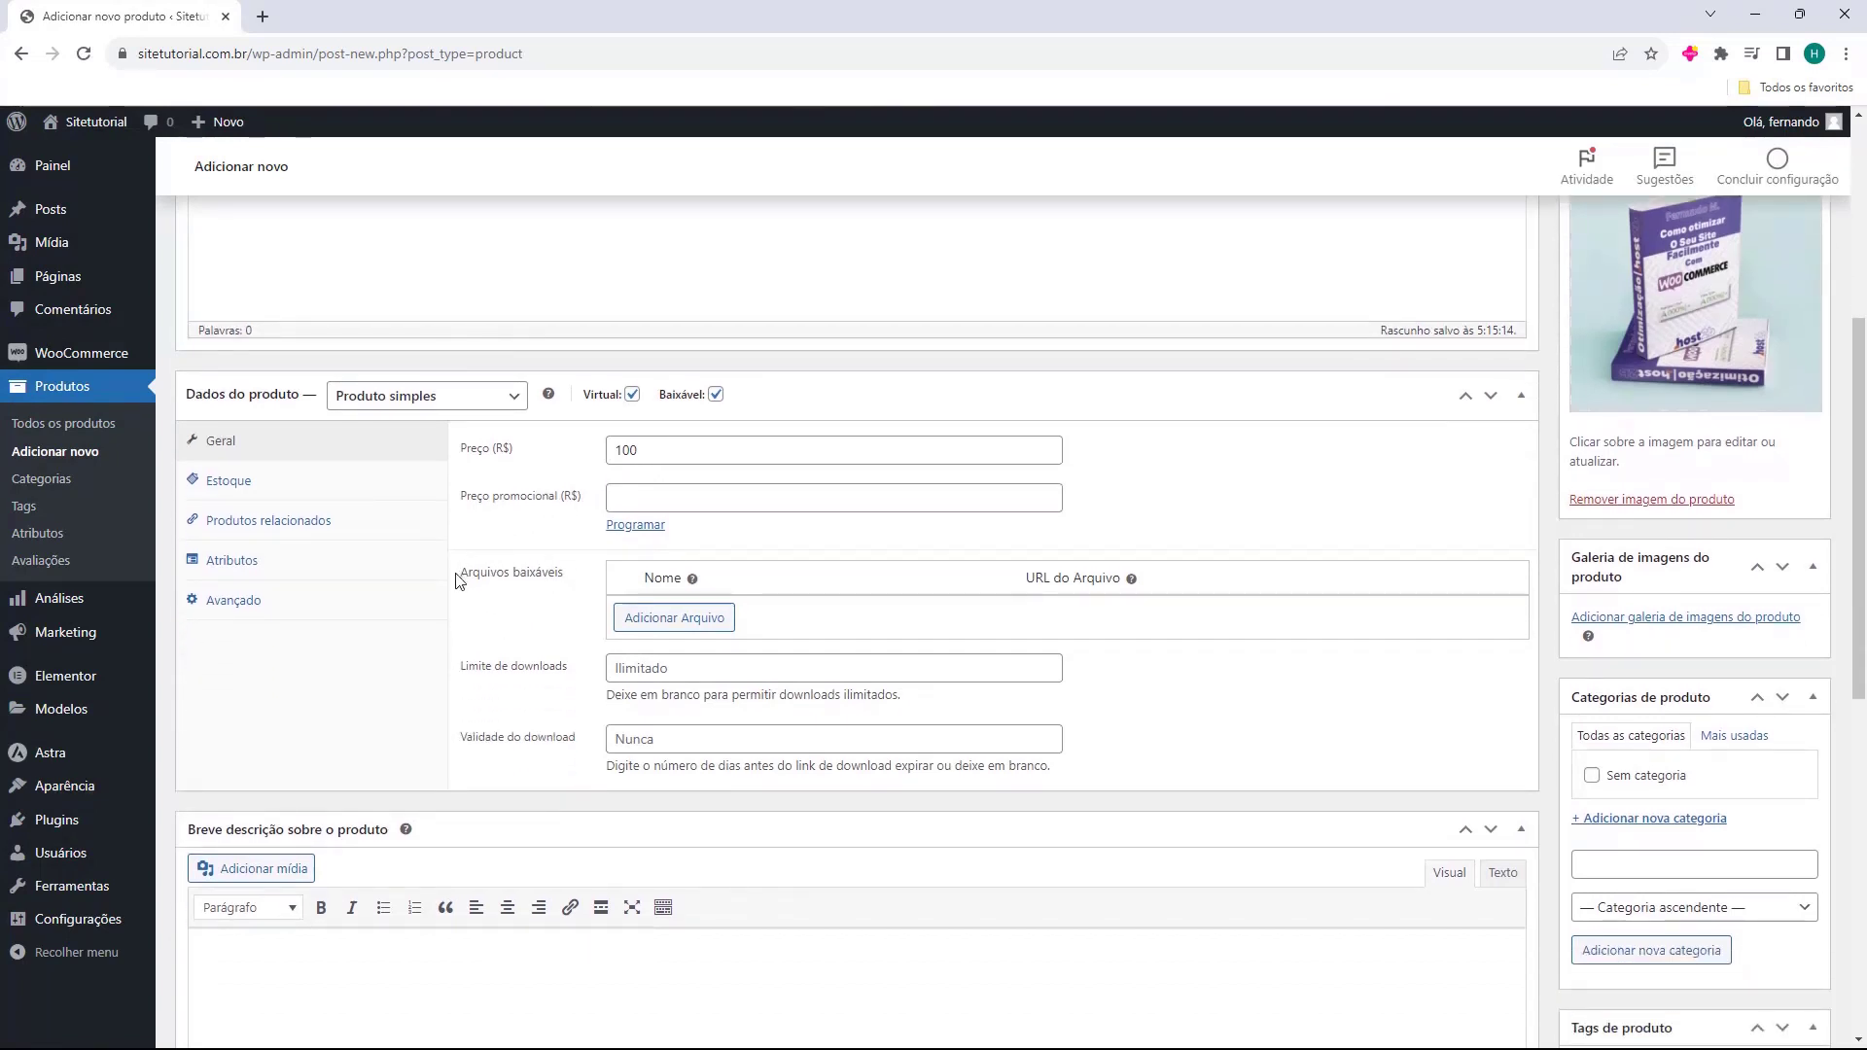
{"action": "left_click", "coordinate": [675, 622]}
{"action": "left_click", "coordinate": [672, 619]}
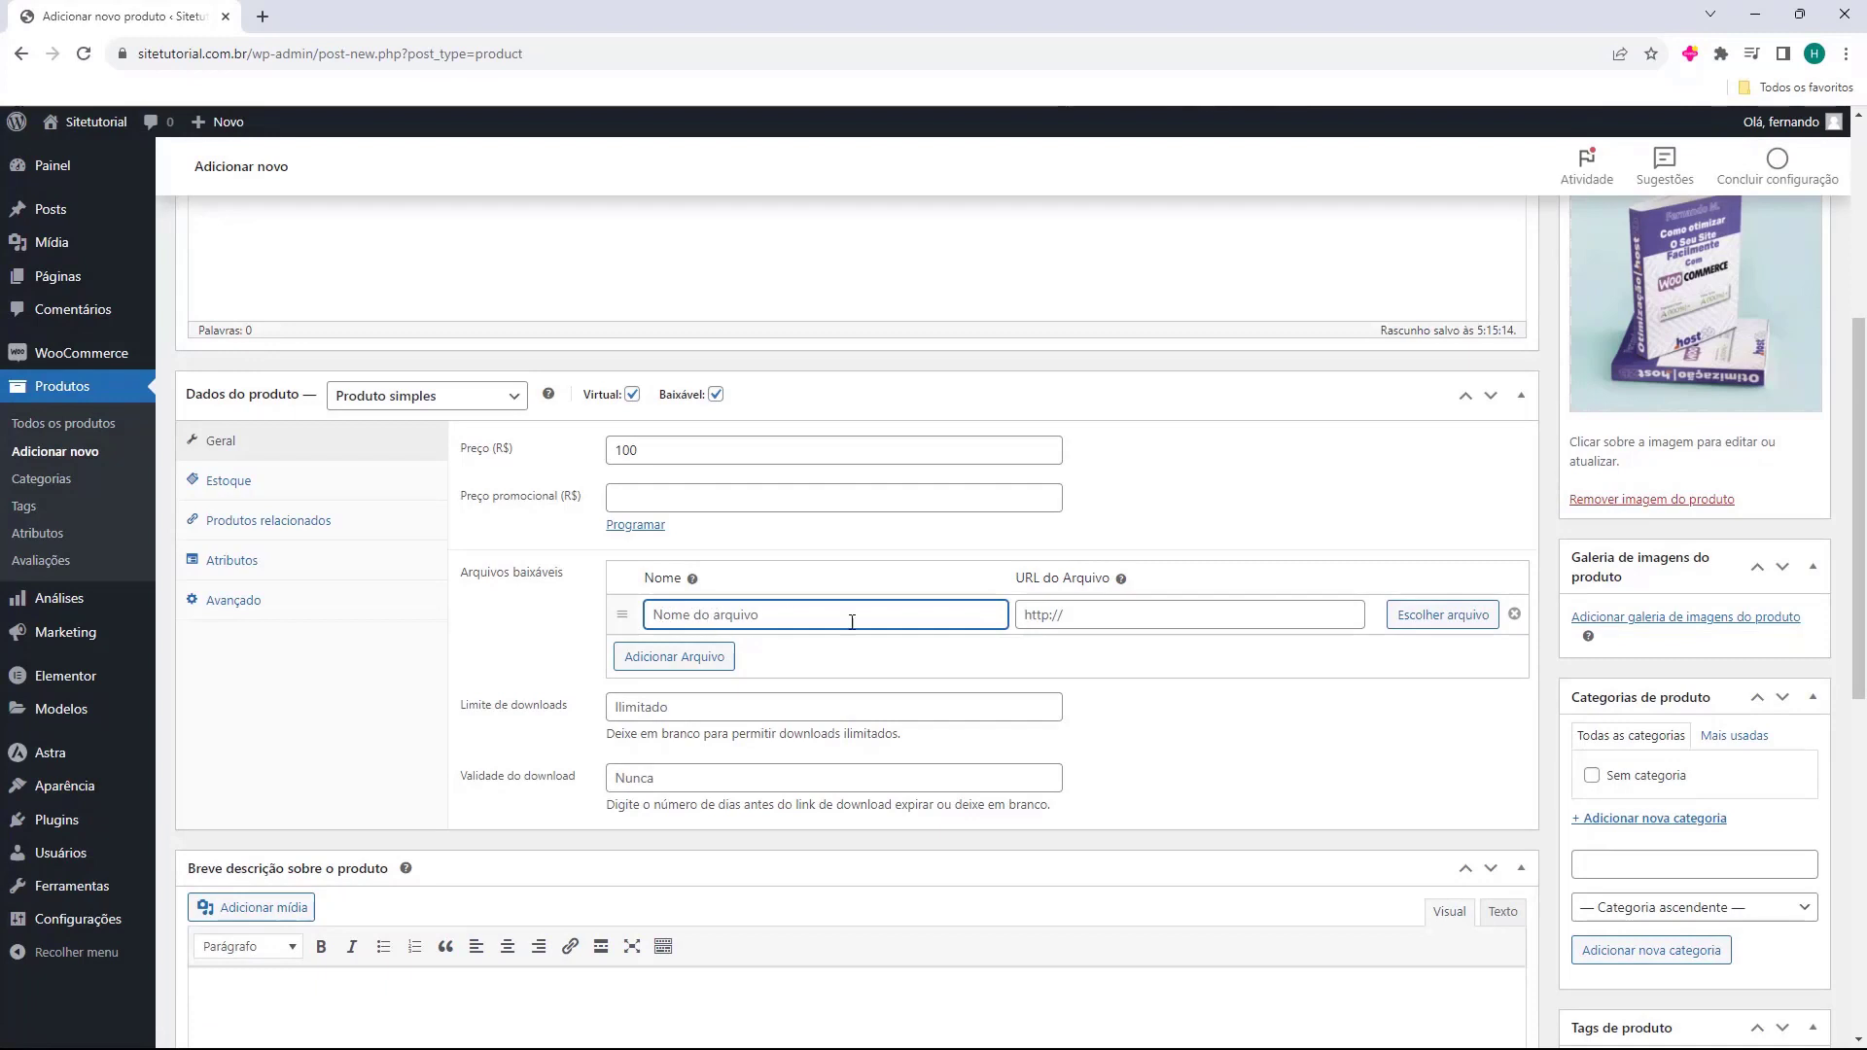
{"action": "left_click", "coordinate": [1045, 611]}
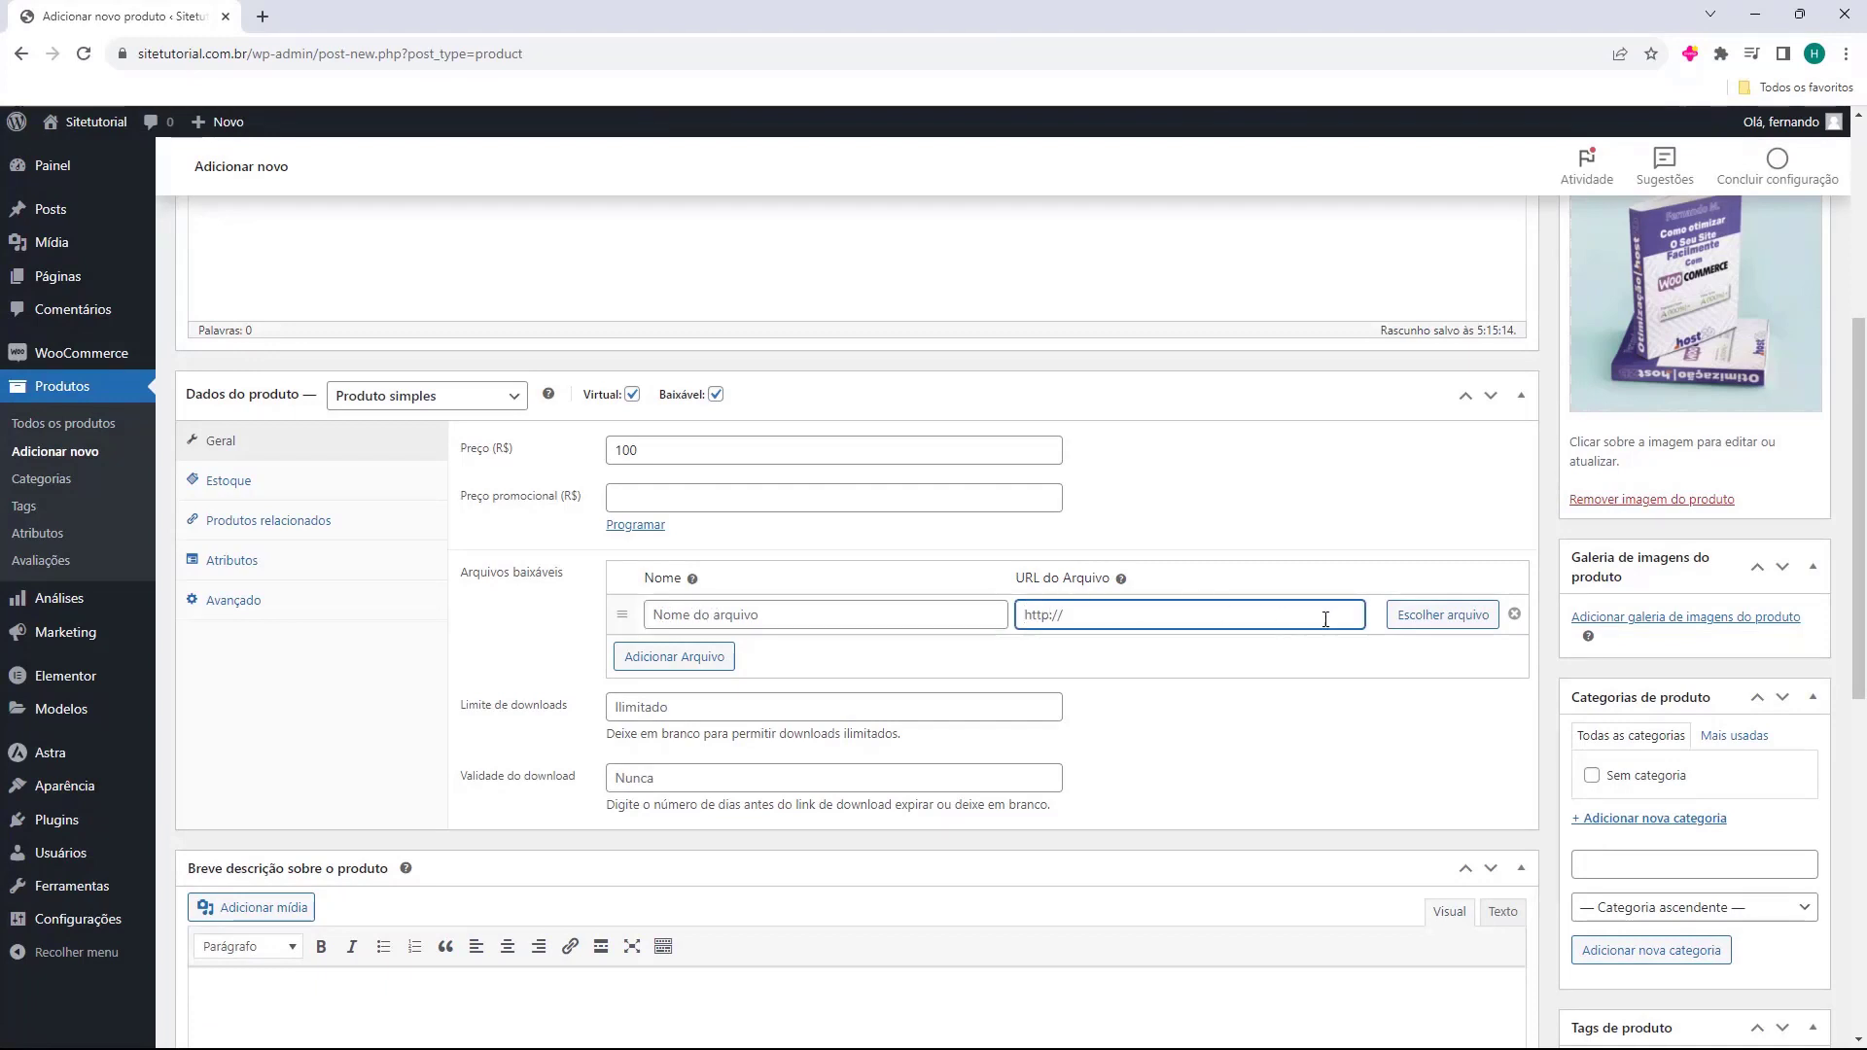
{"action": "left_click", "coordinate": [1419, 625]}
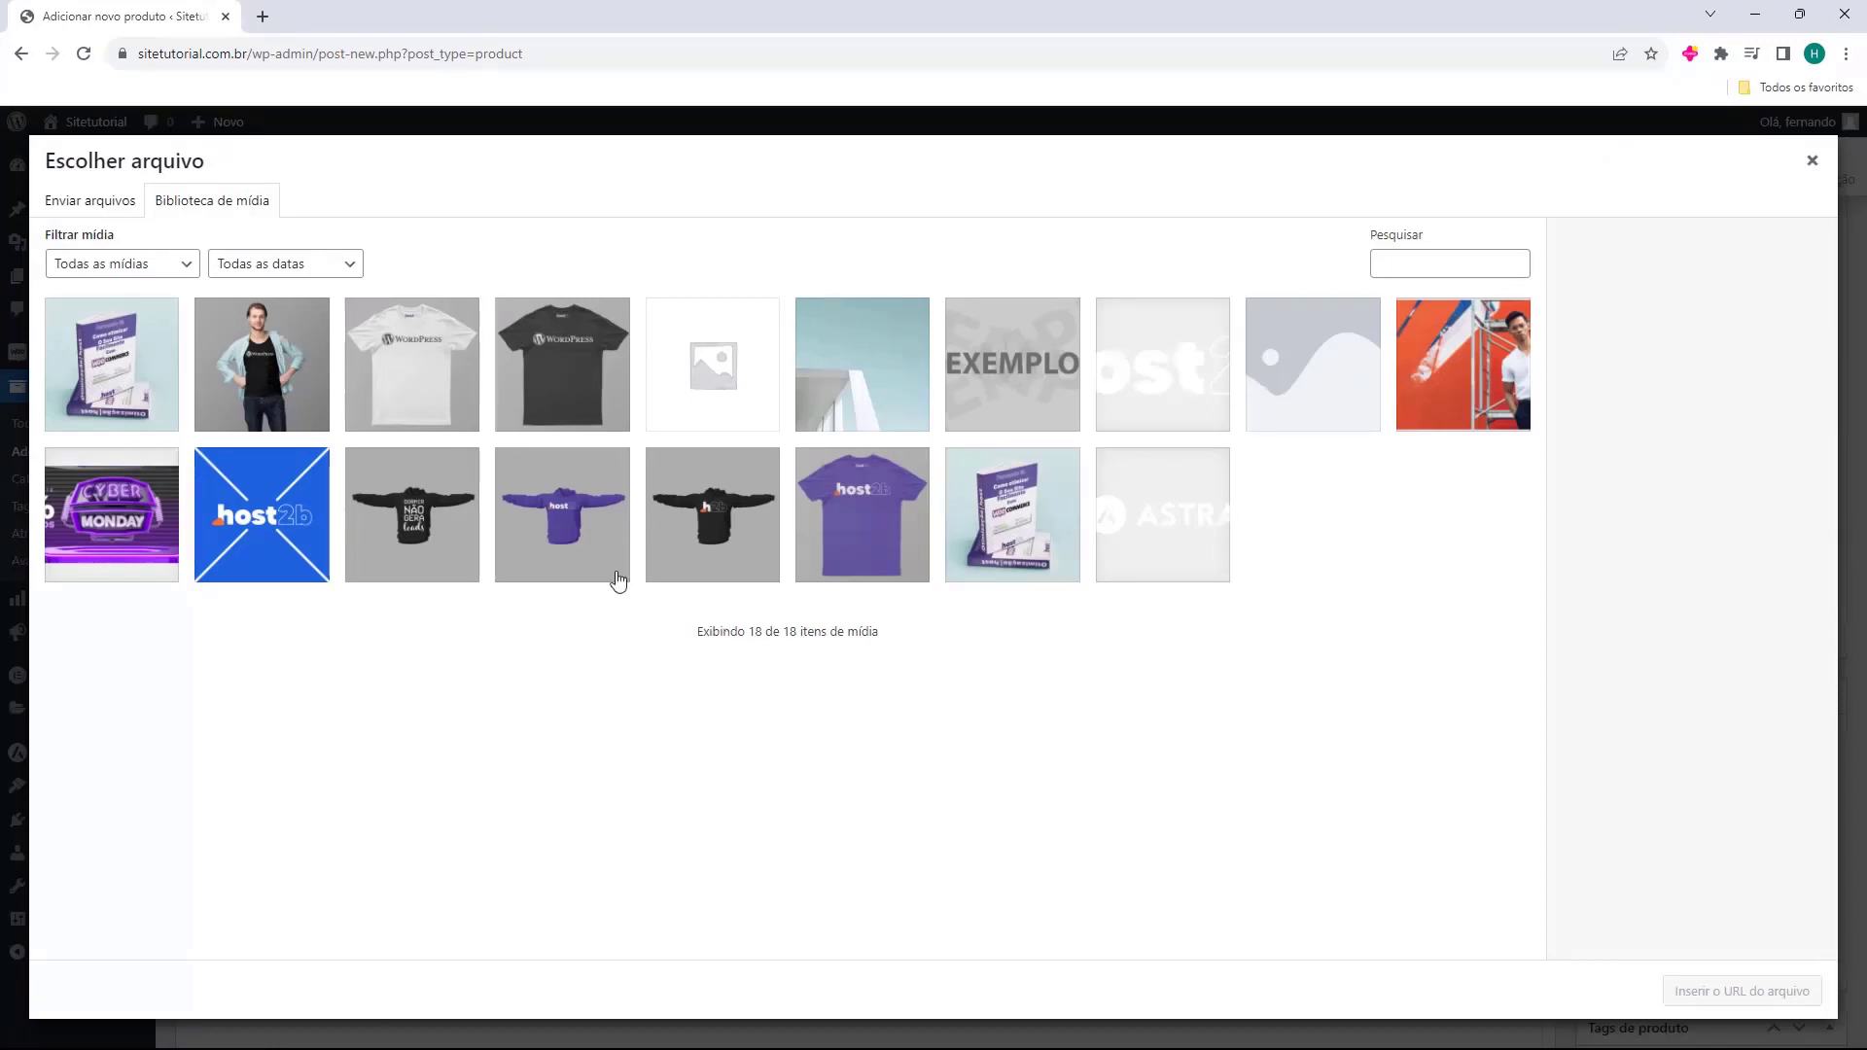
{"action": "left_click", "coordinate": [86, 208]}
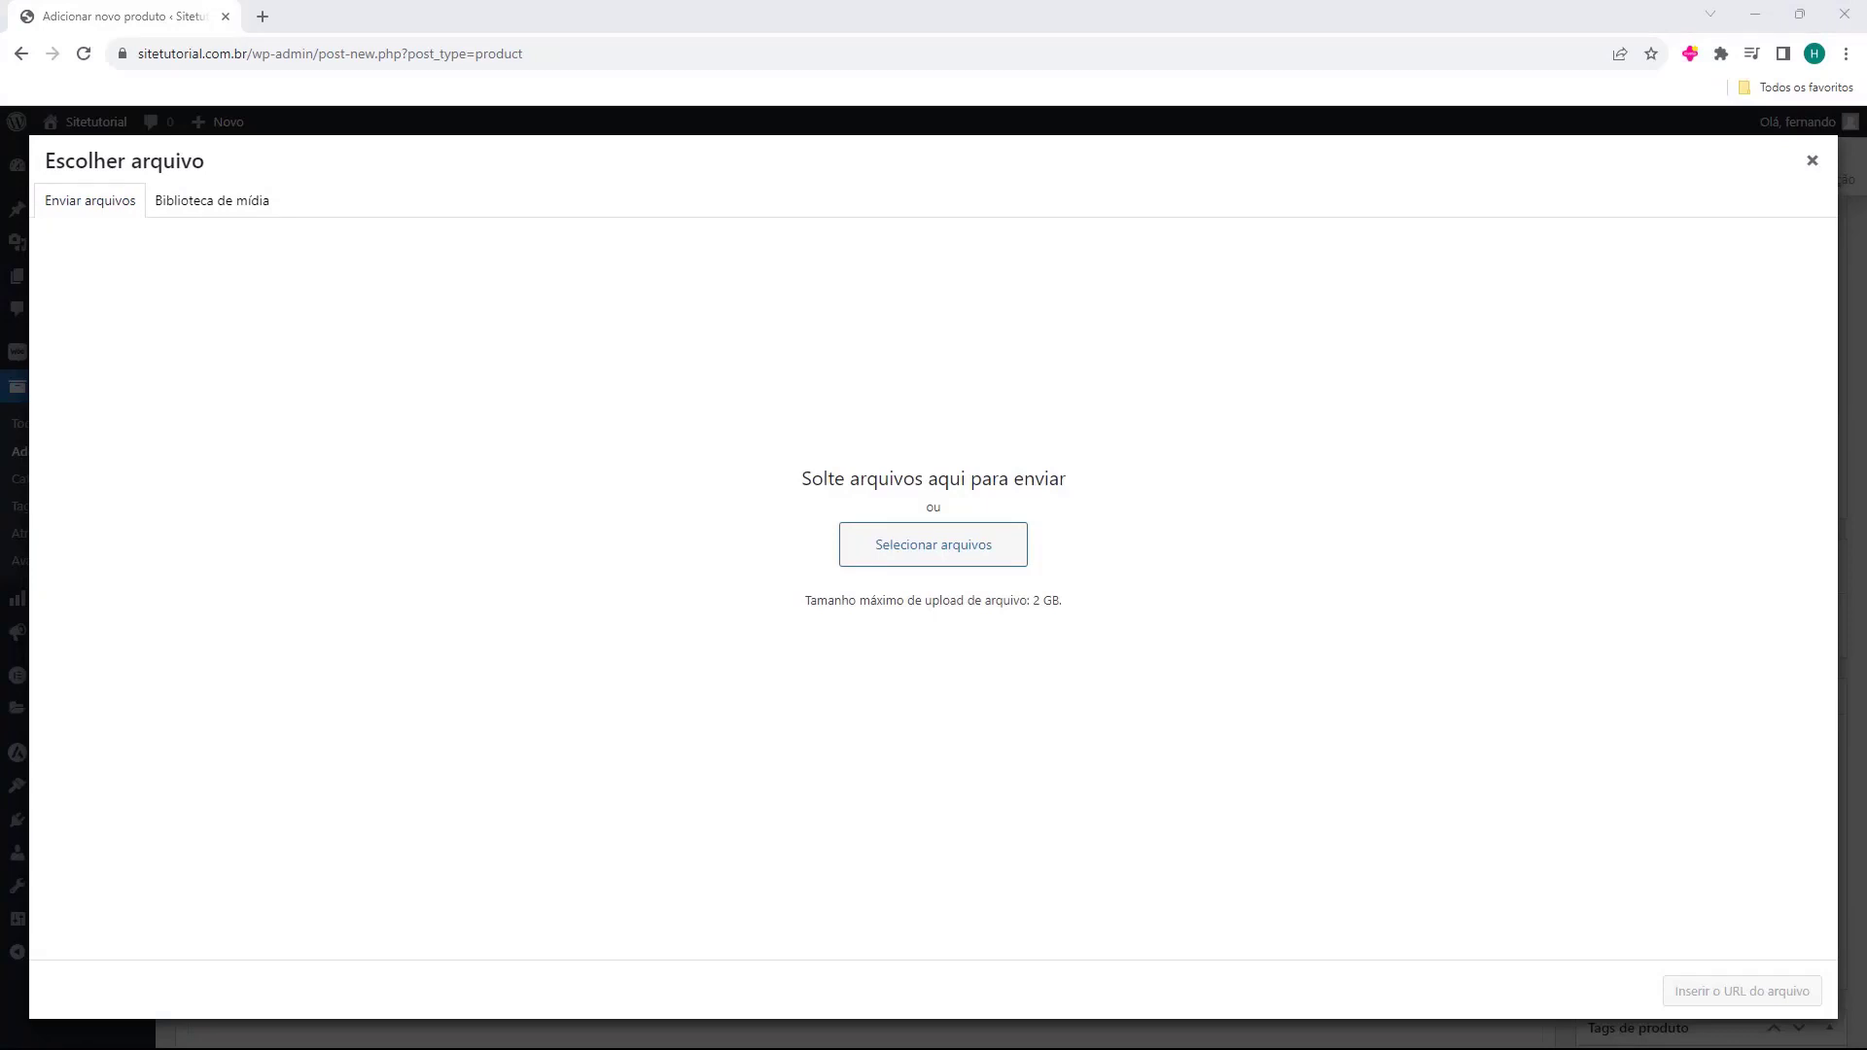
{"action": "left_click_drag", "start_coordinate": [0, 613], "coordinate": [834, 475]}
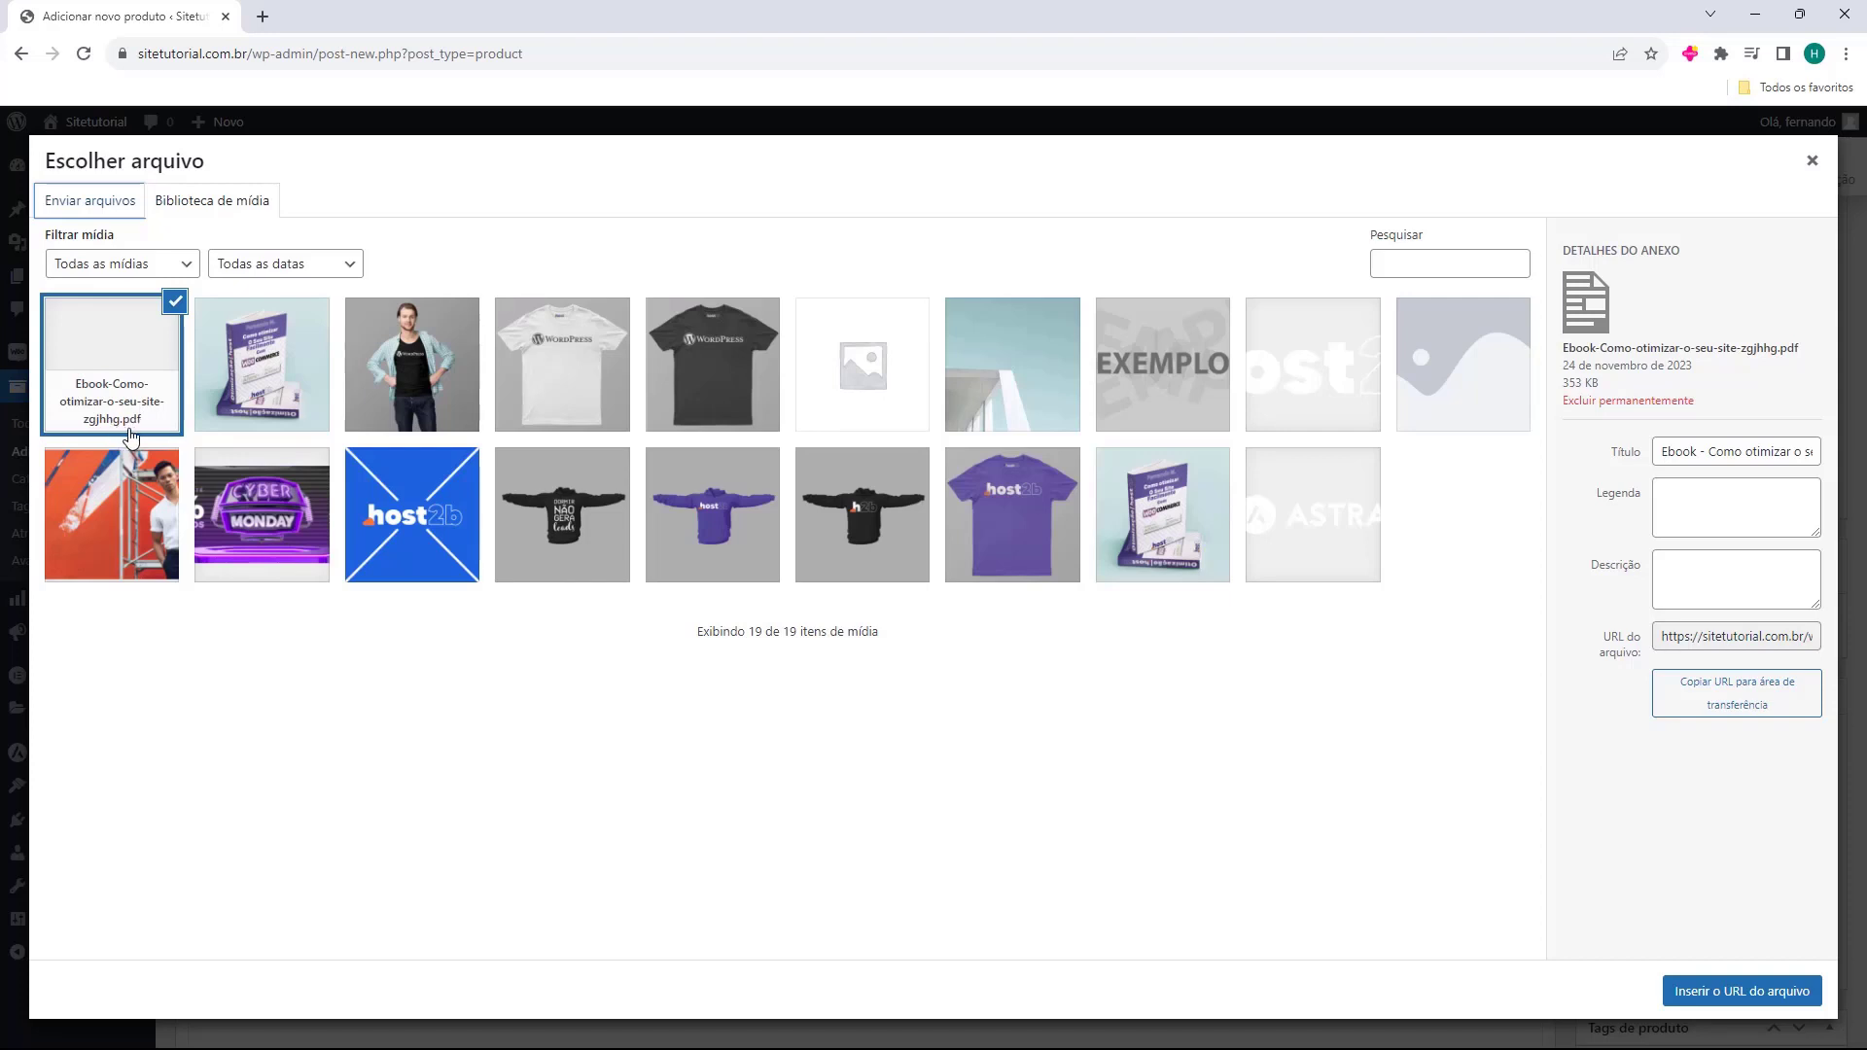
{"action": "left_click", "coordinate": [1742, 992]}
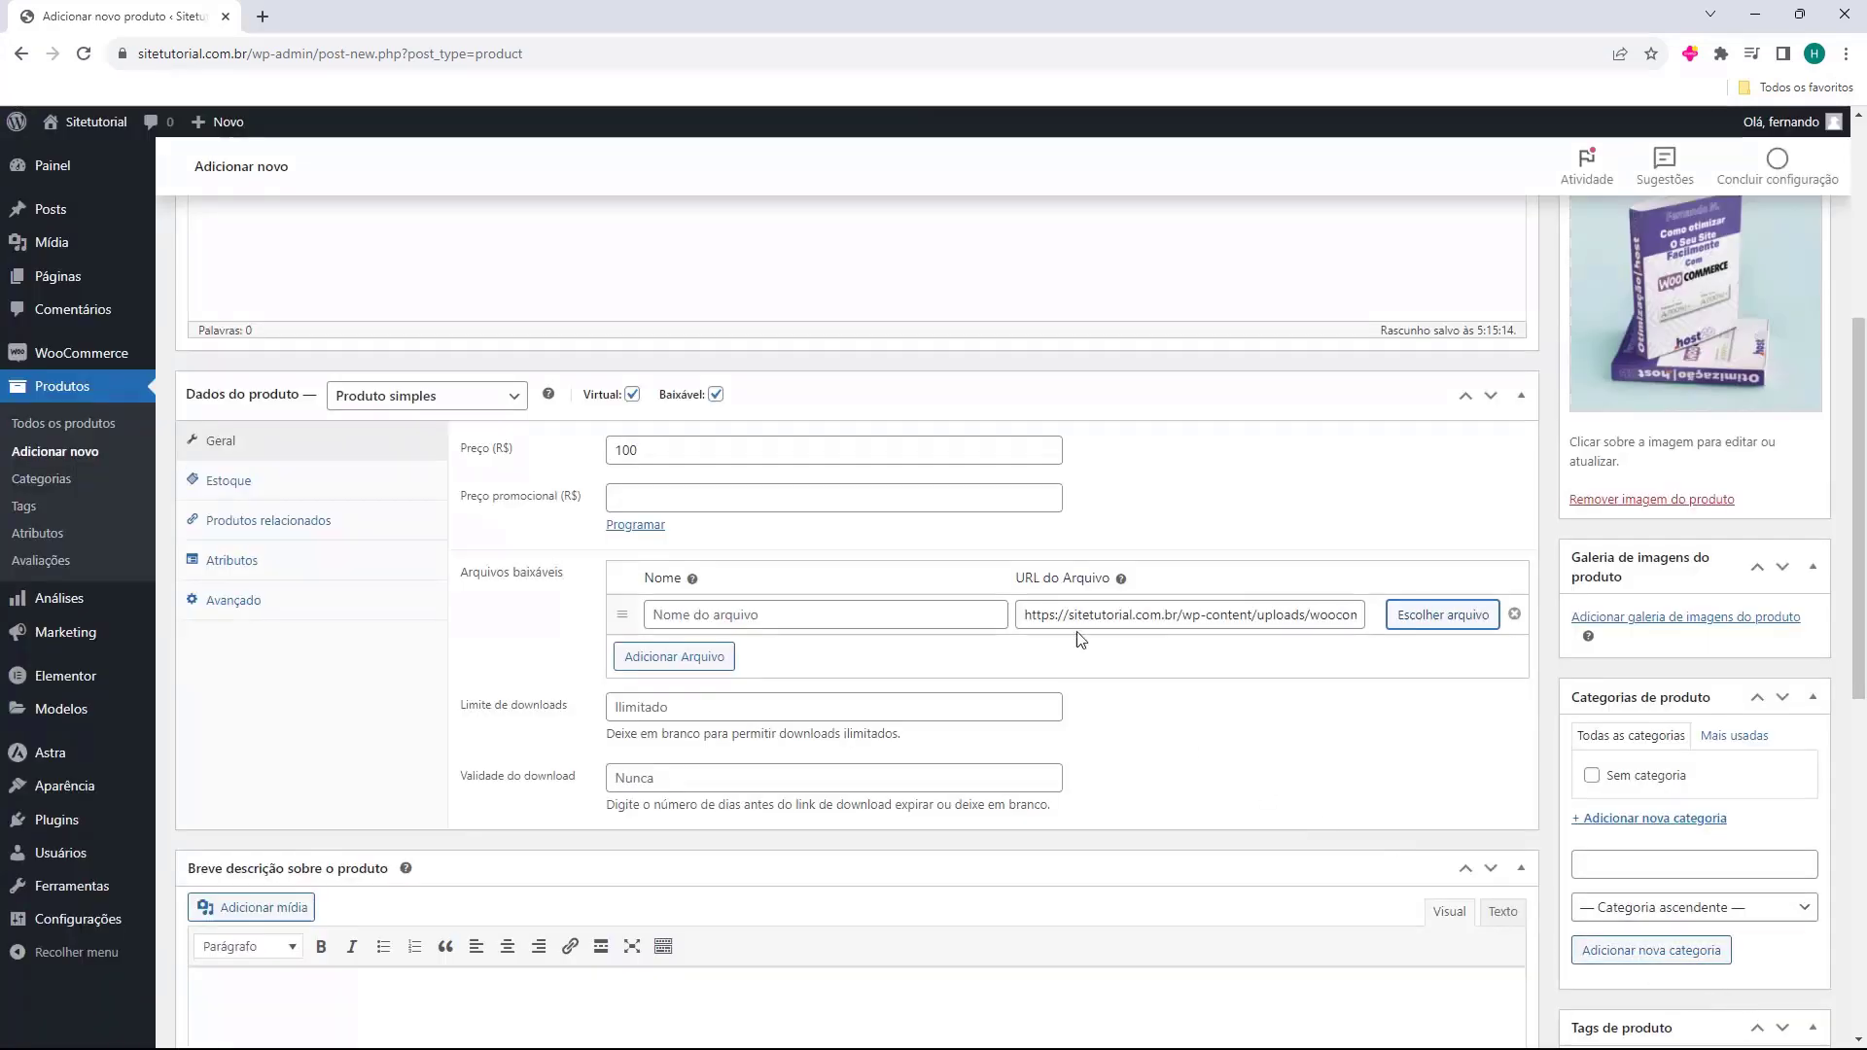
Name the downloadable file "Ebook - Como otimizar o seu site"
{"action": "left_click_drag", "start_coordinate": [1050, 624], "coordinate": [1222, 615]}
{"action": "left_click", "coordinate": [868, 610]}
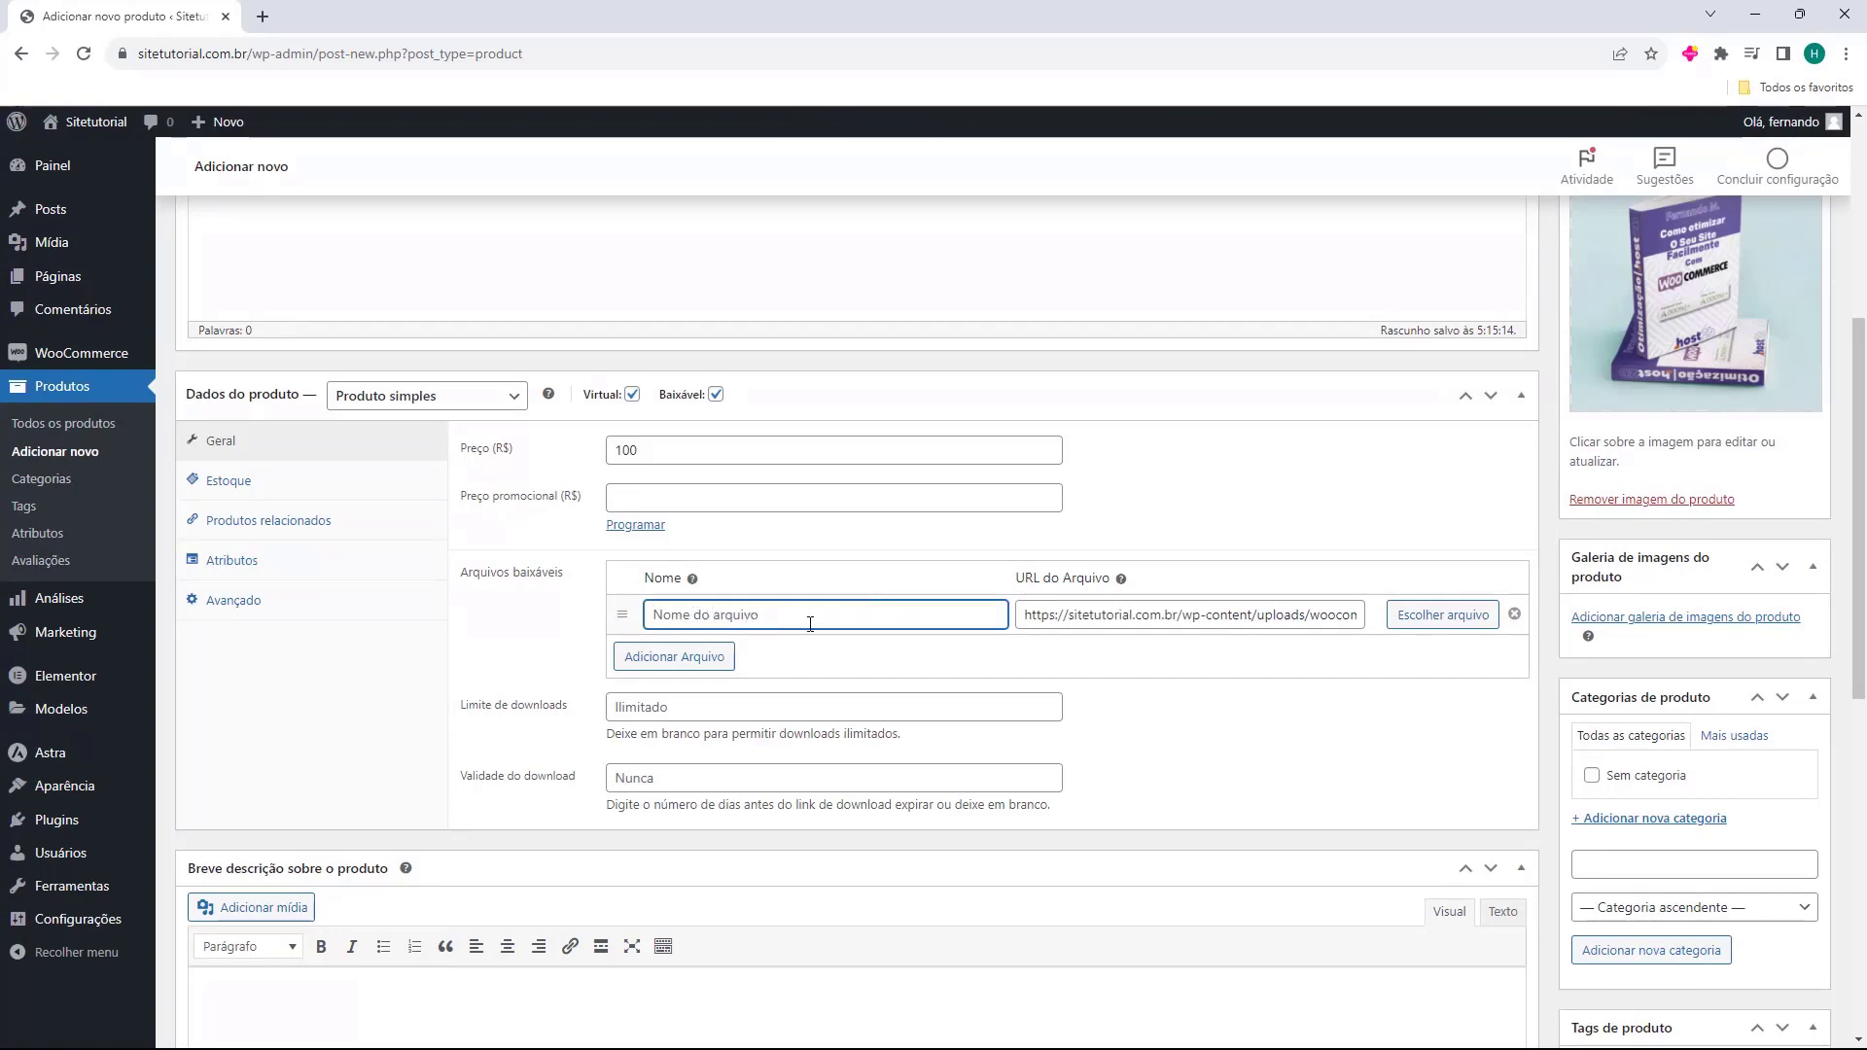
{"action": "type", "text": "Ebook - Como otimizar o seu site"}
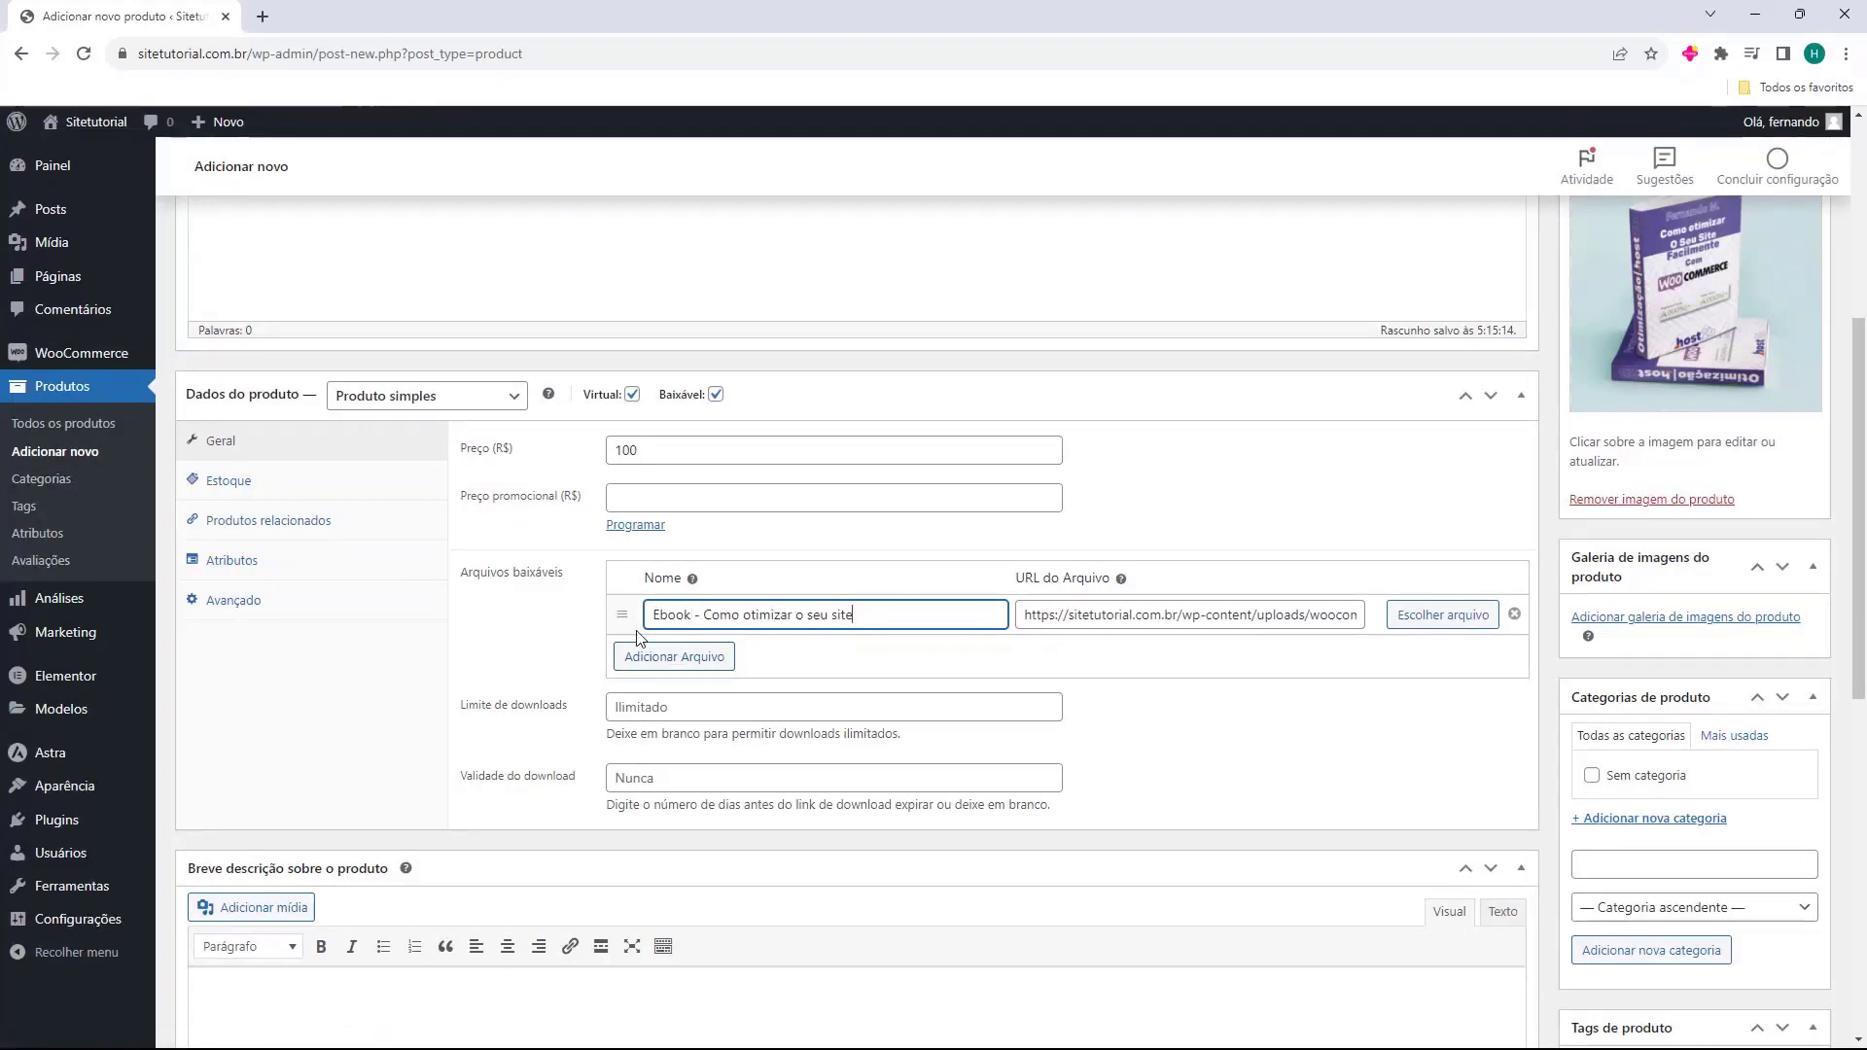
{"action": "left_click", "coordinate": [786, 667]}
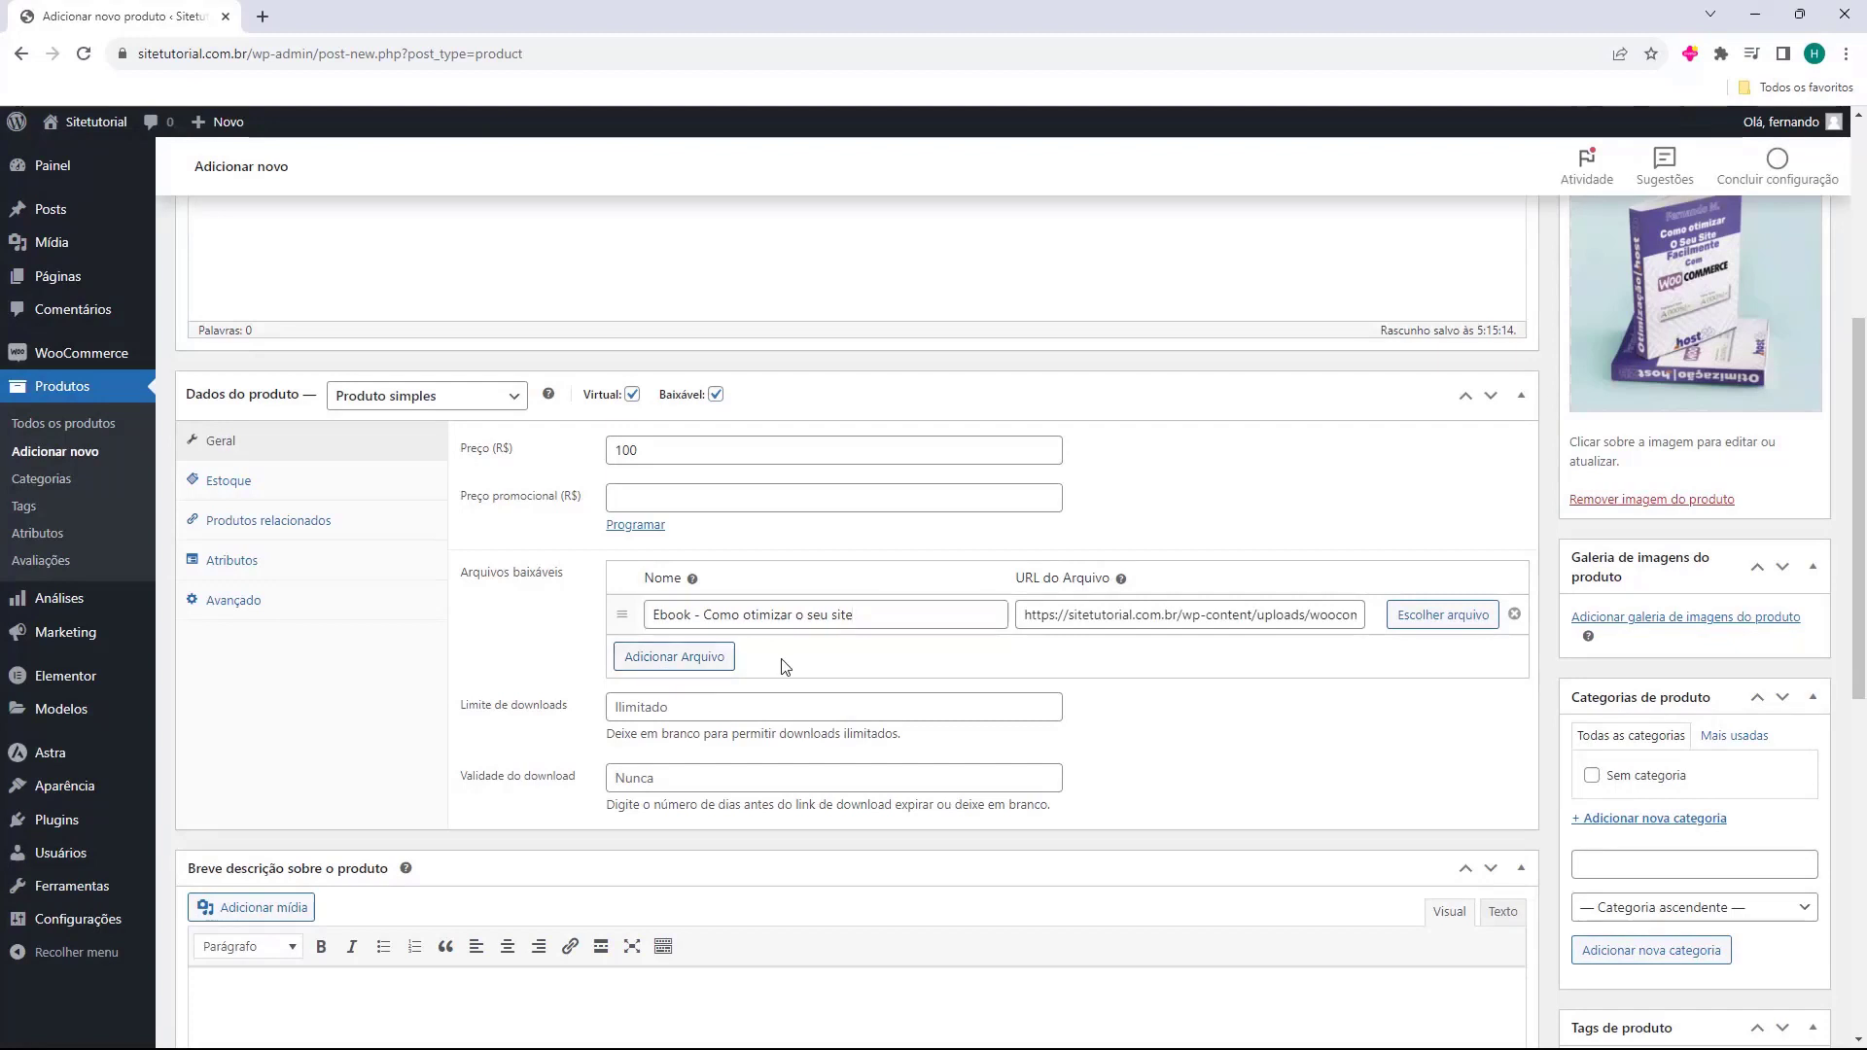
Try adding a second downloadable file entry, and remove it again
{"action": "left_click", "coordinate": [653, 665]}
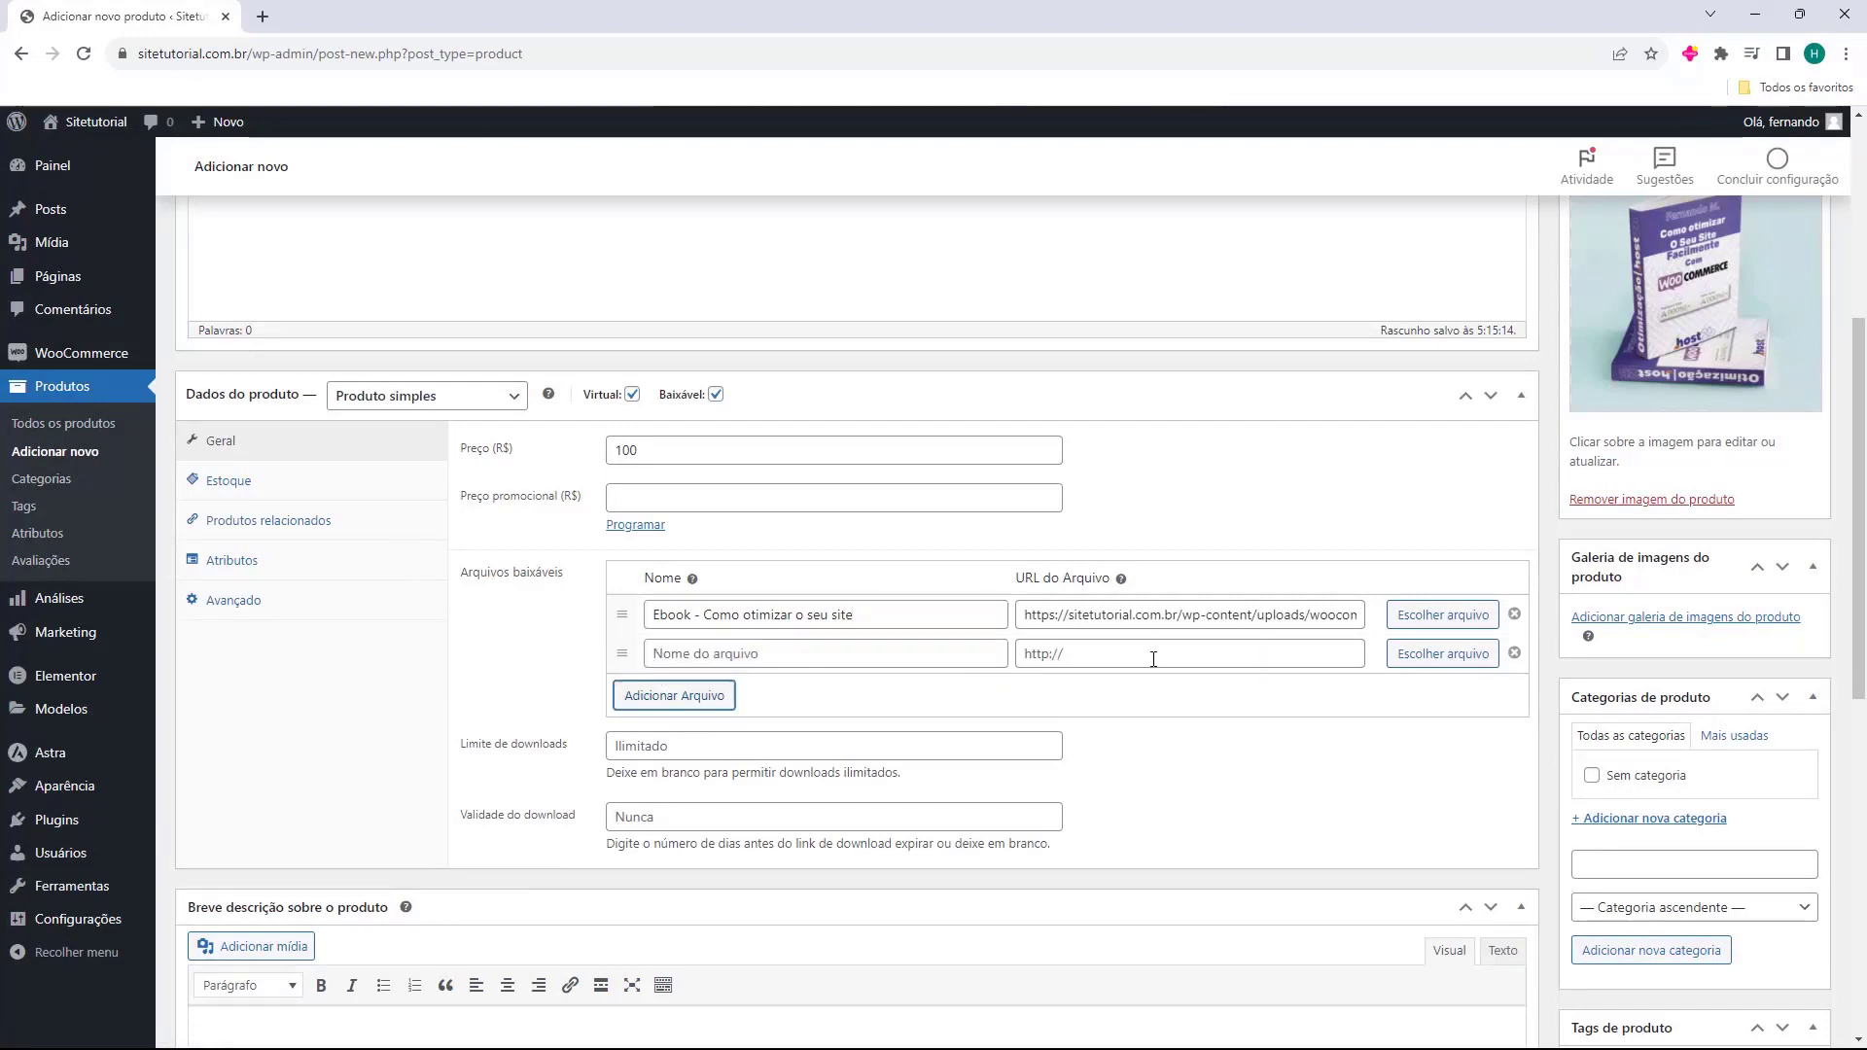
{"action": "left_click", "coordinate": [1513, 653]}
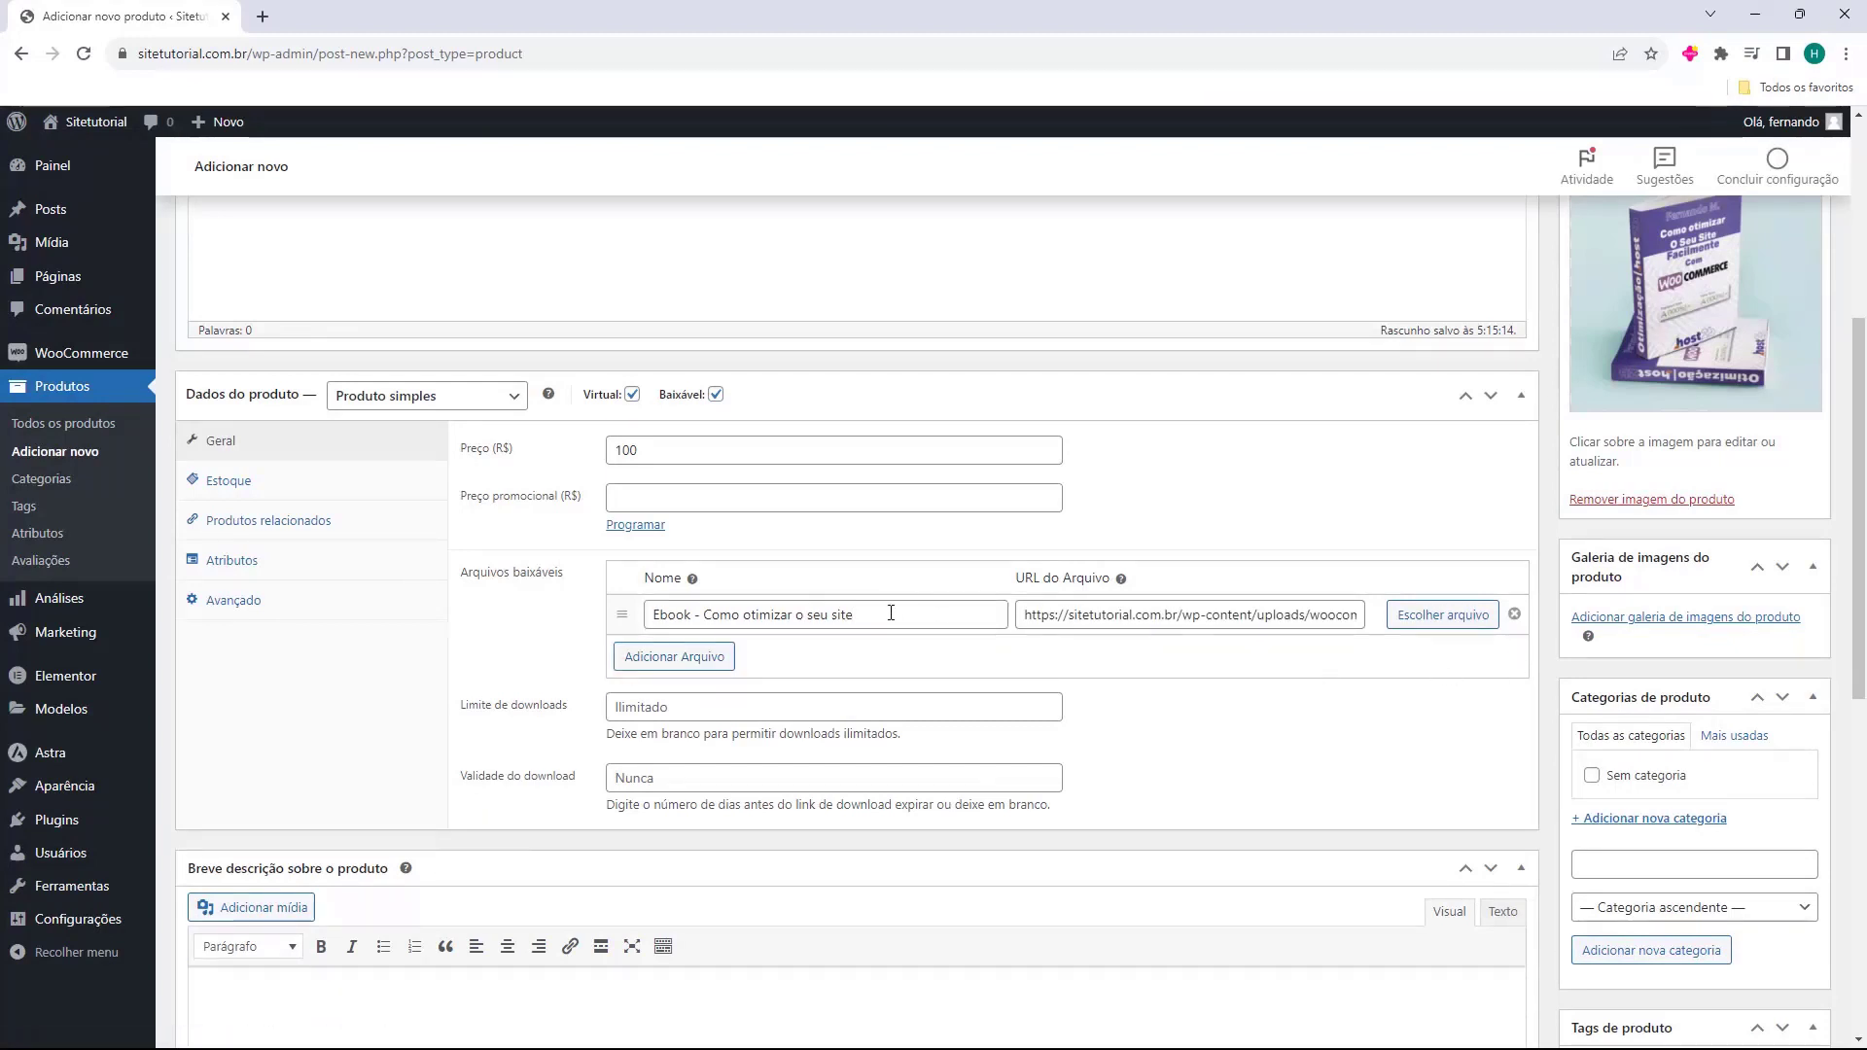
{"action": "mouse_move", "coordinate": [884, 613]}
{"action": "left_mouse_down"}
{"action": "mouse_move", "coordinate": [653, 627]}
{"action": "mouse_move", "coordinate": [888, 616]}
{"action": "left_mouse_up"}
{"action": "left_click", "coordinate": [656, 627]}
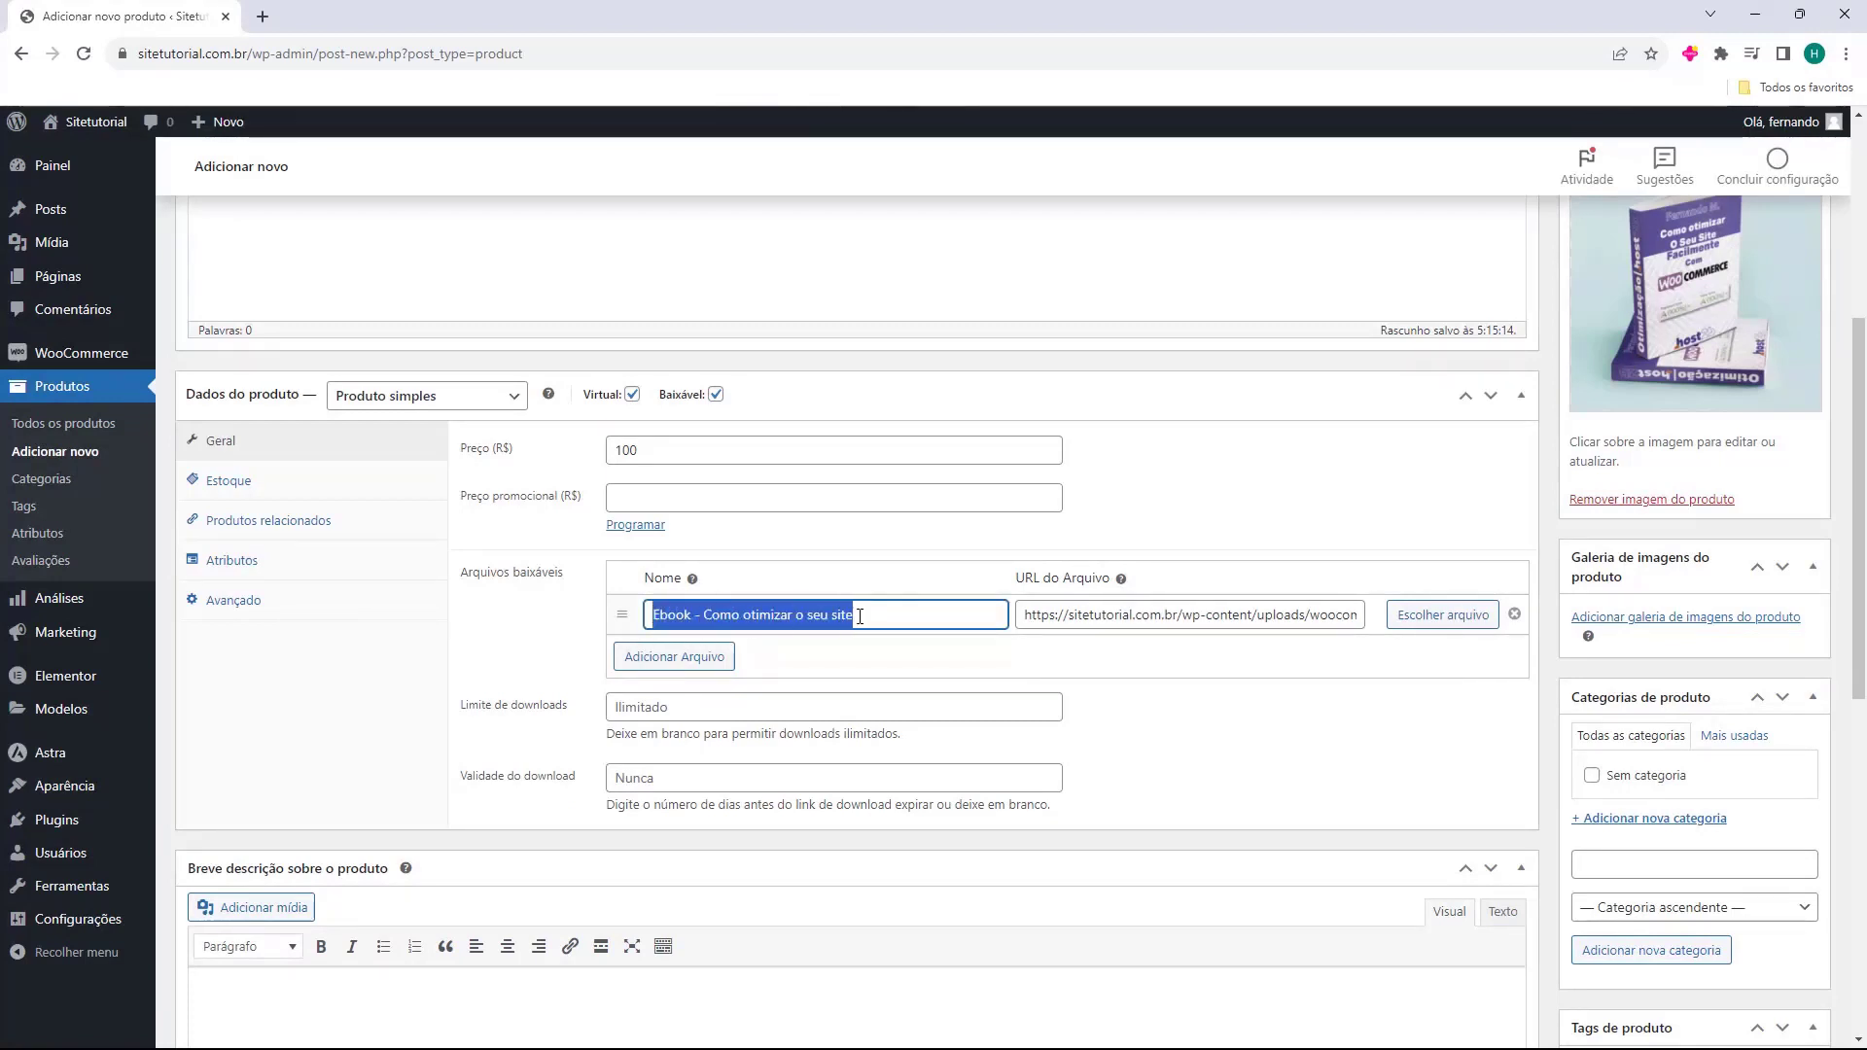
{"action": "left_click", "coordinate": [886, 621]}
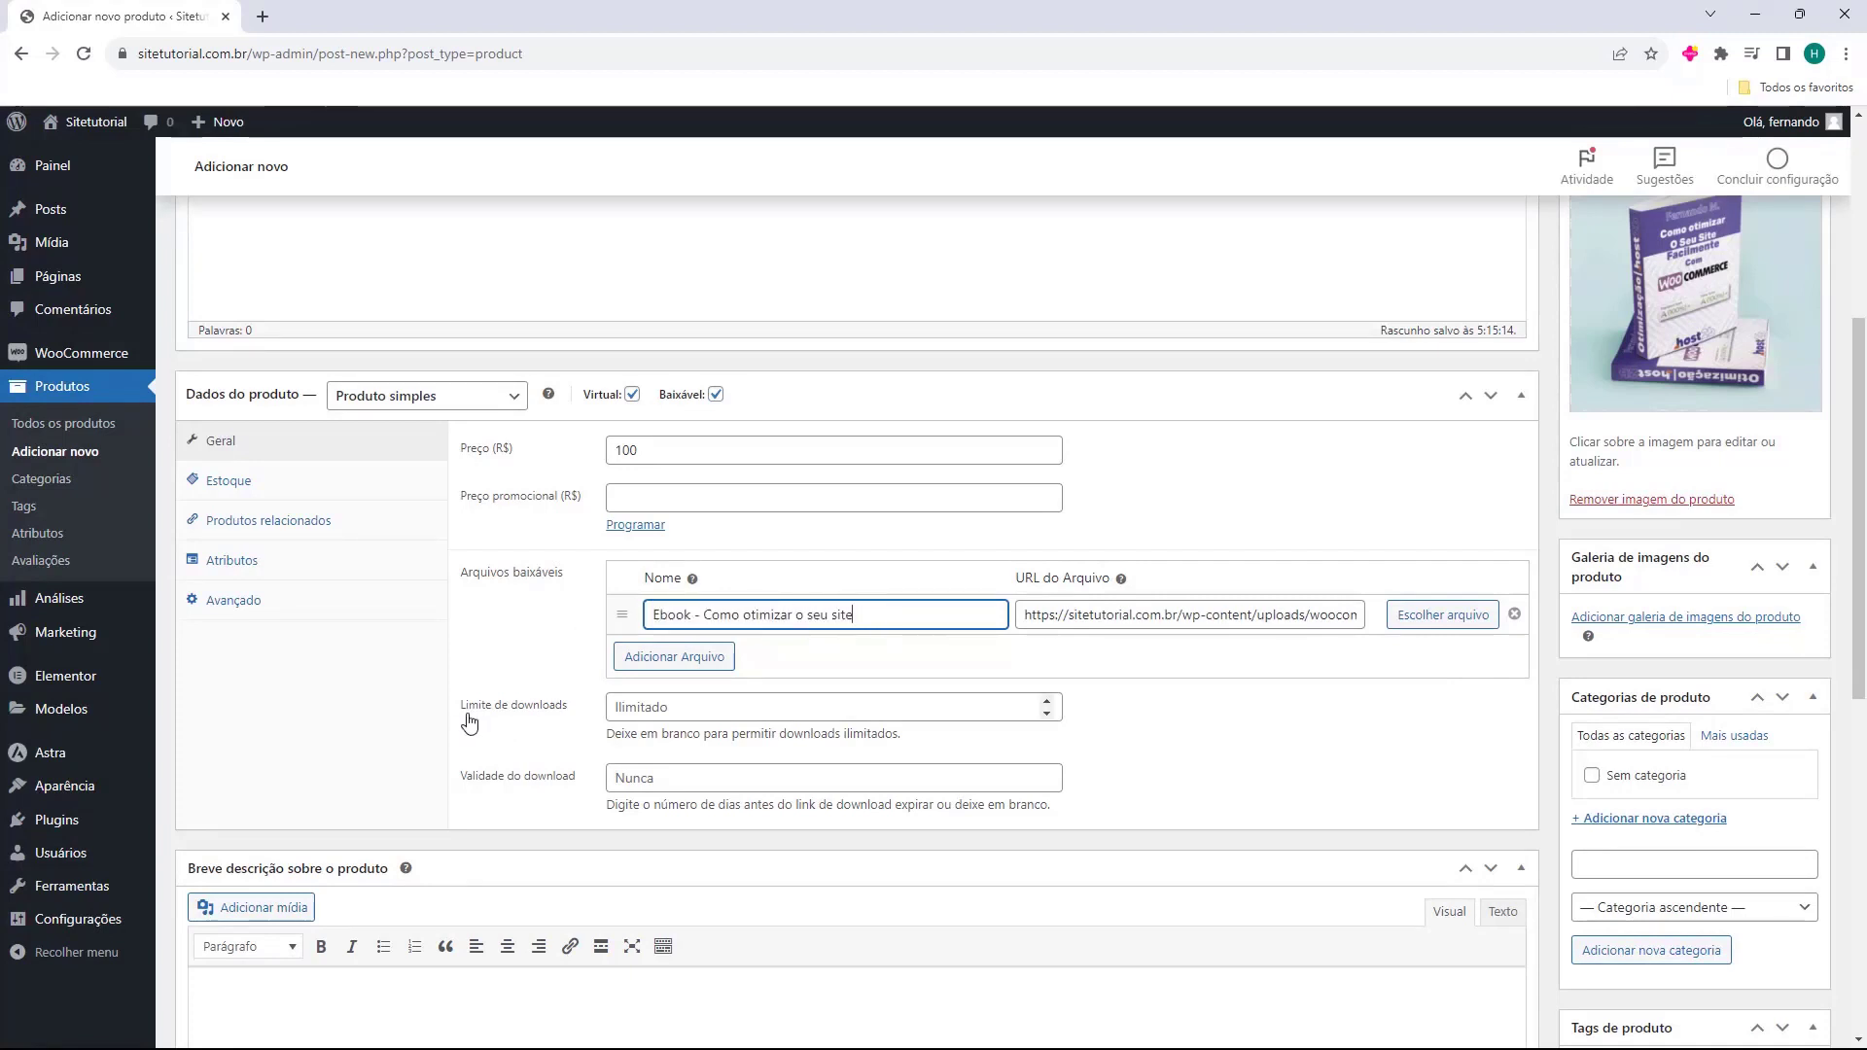
Try a download limit of 2, and clear it from the product again
{"action": "left_click", "coordinate": [644, 720]}
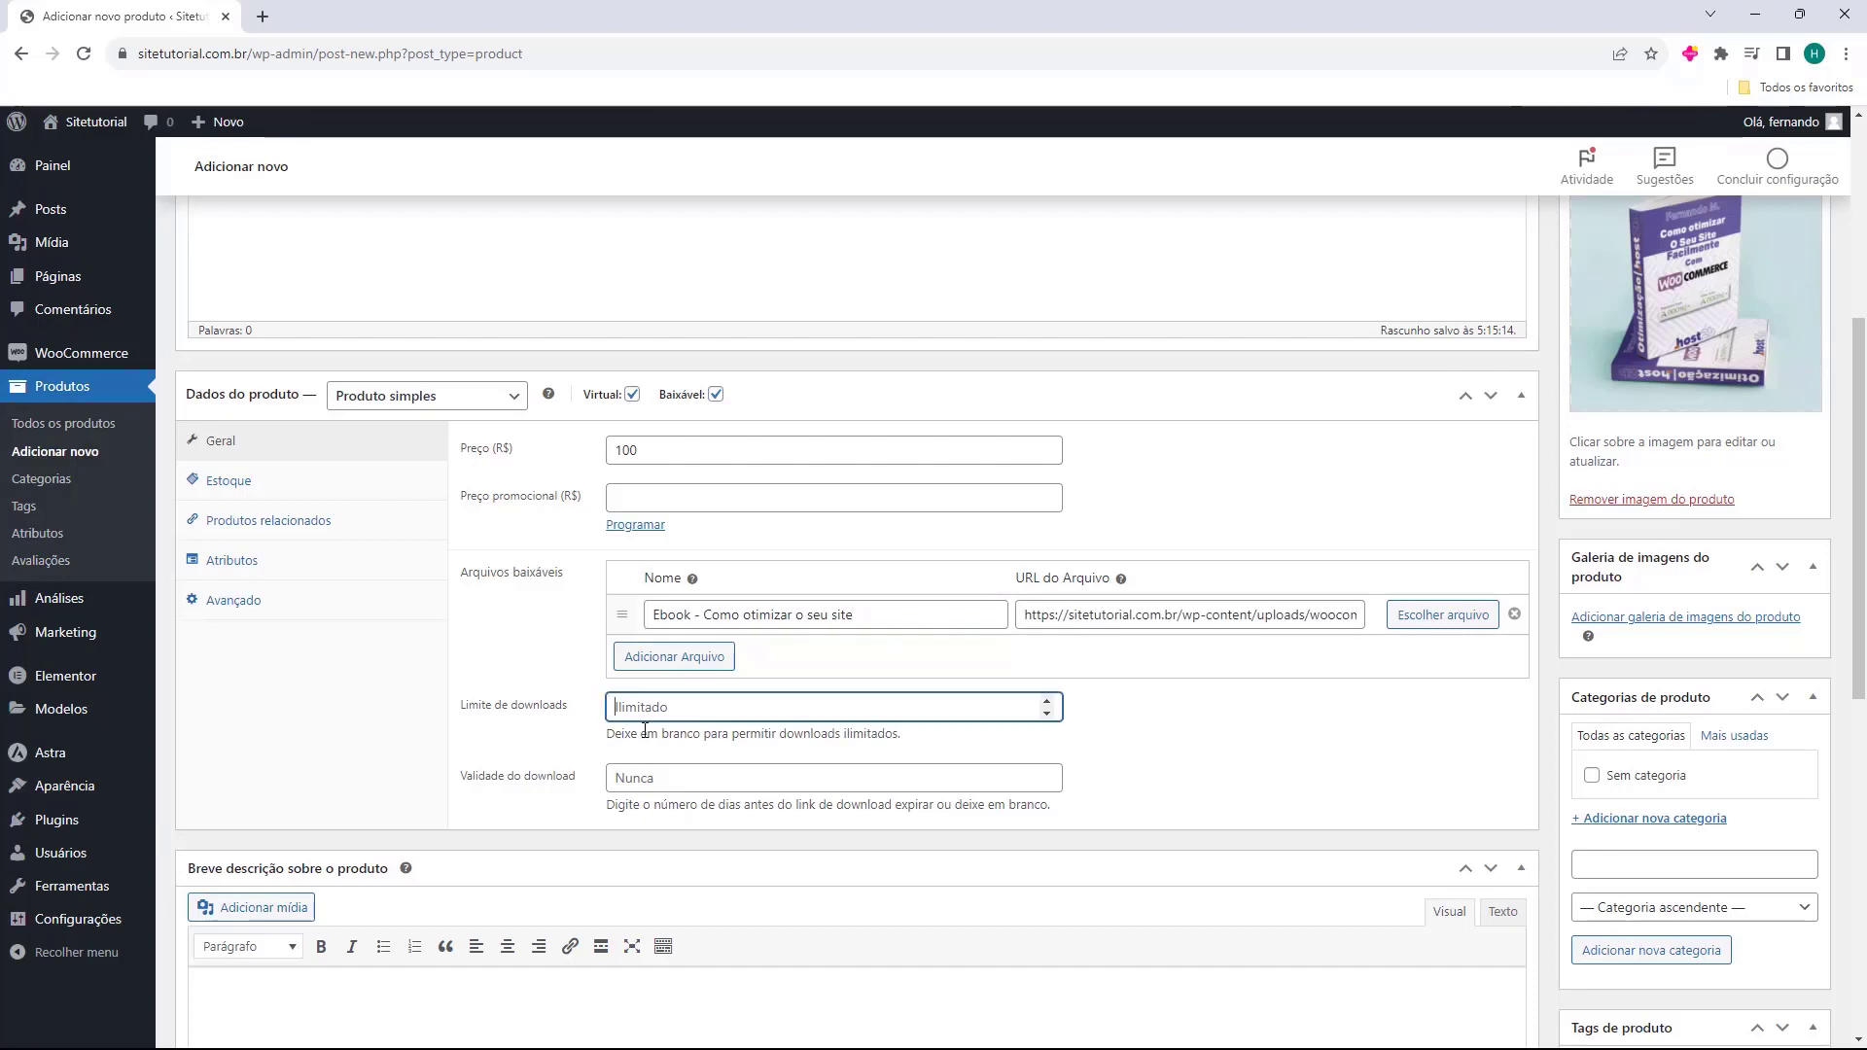
{"action": "left_click", "coordinate": [600, 746]}
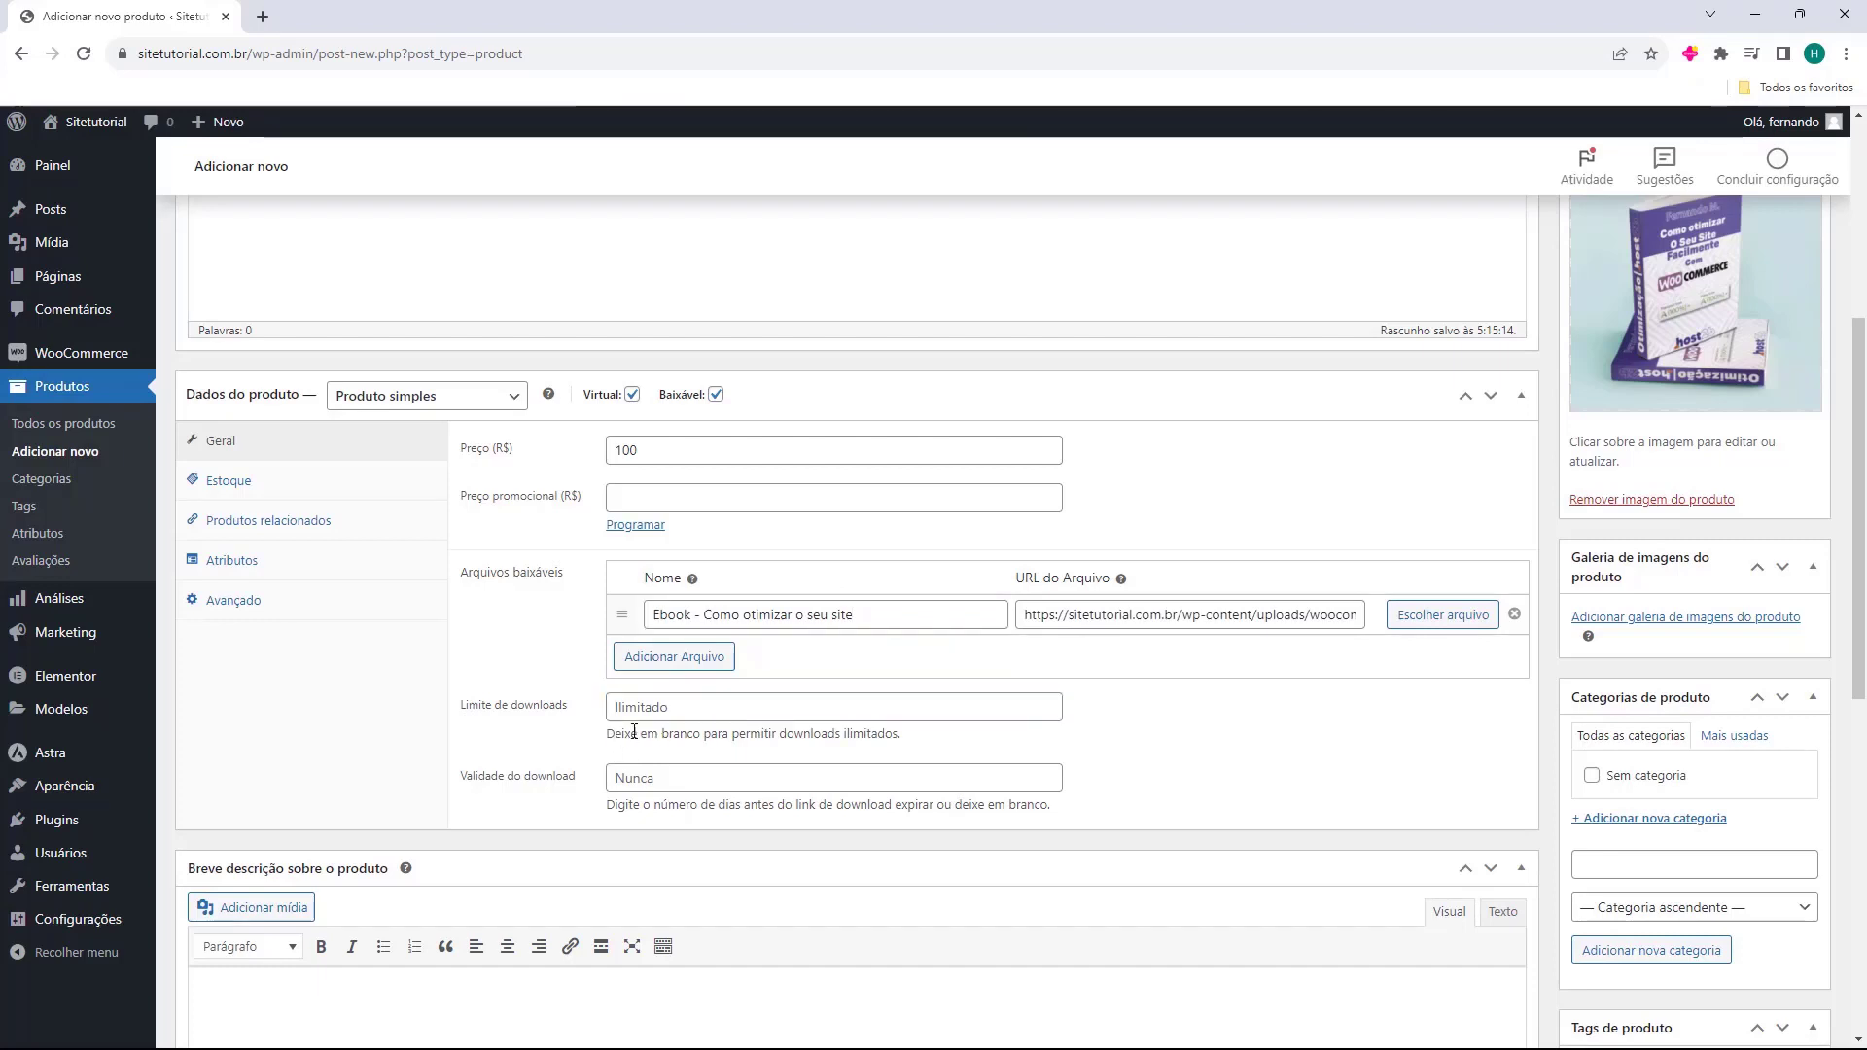
{"action": "left_click", "coordinate": [647, 716]}
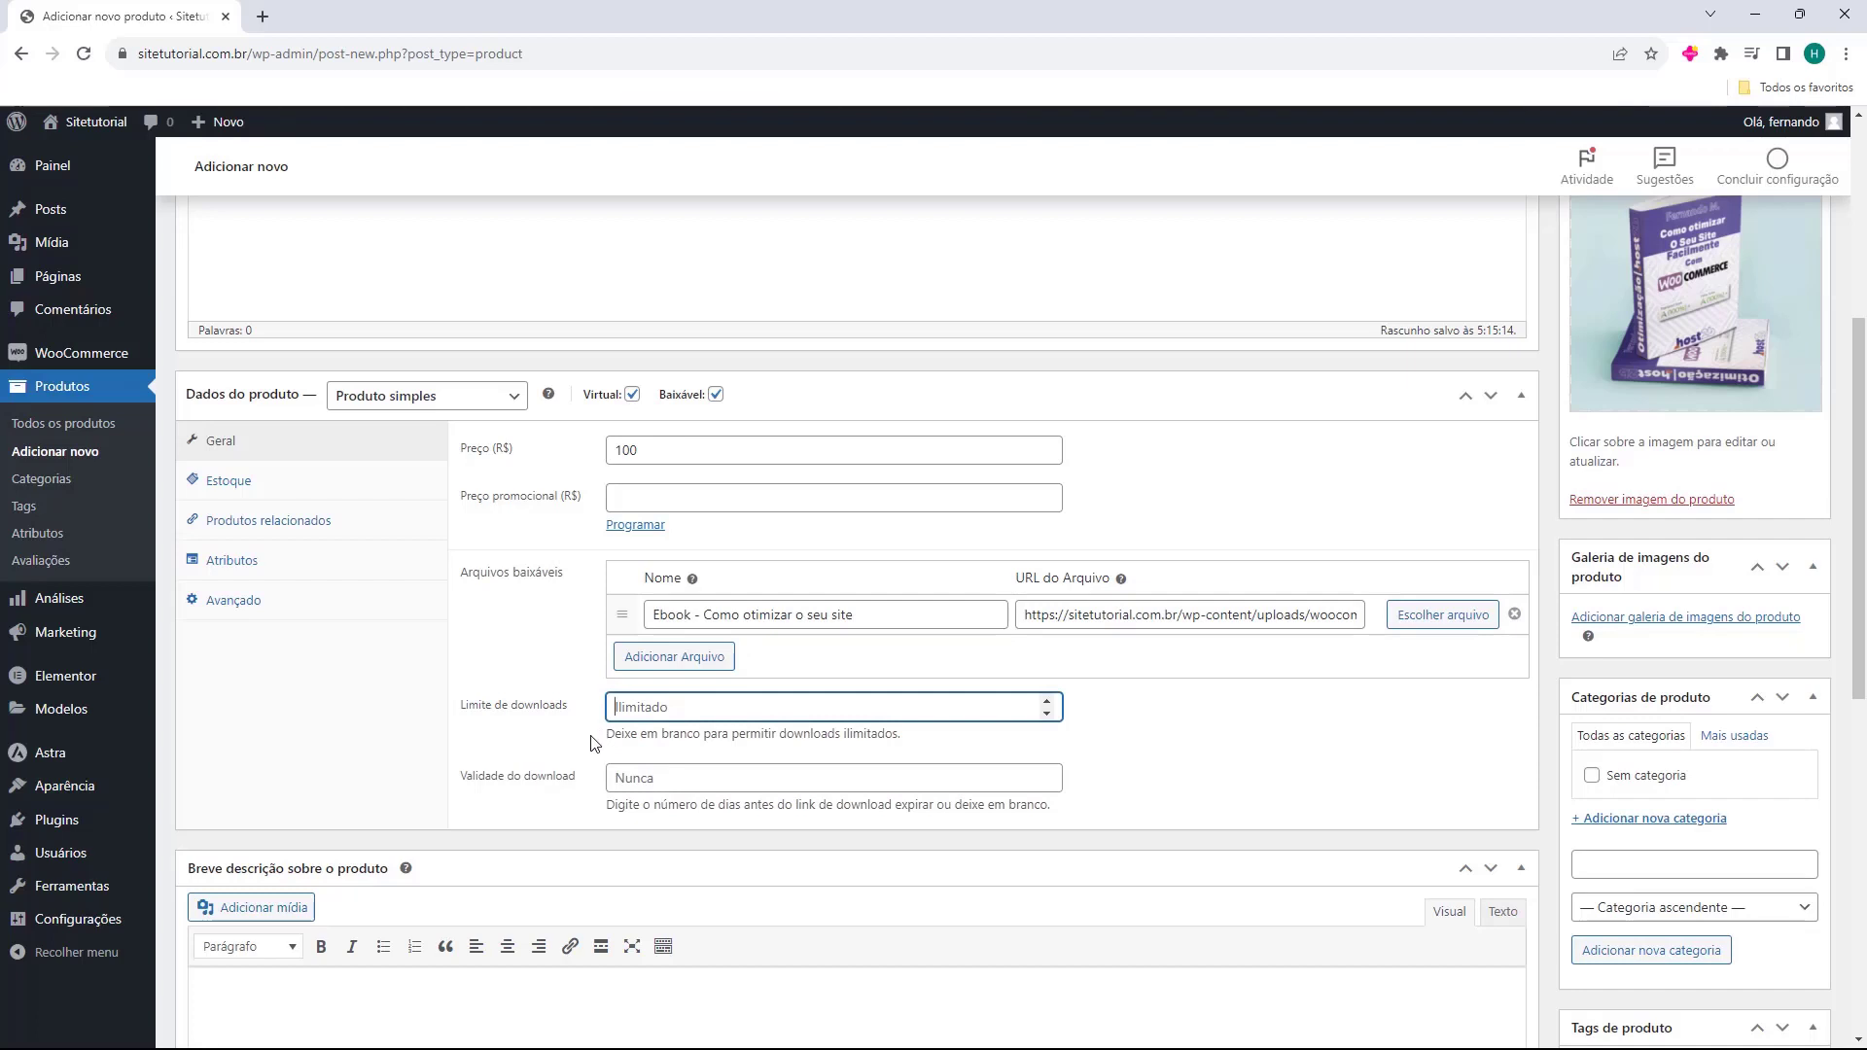
{"action": "type", "text": "2"}
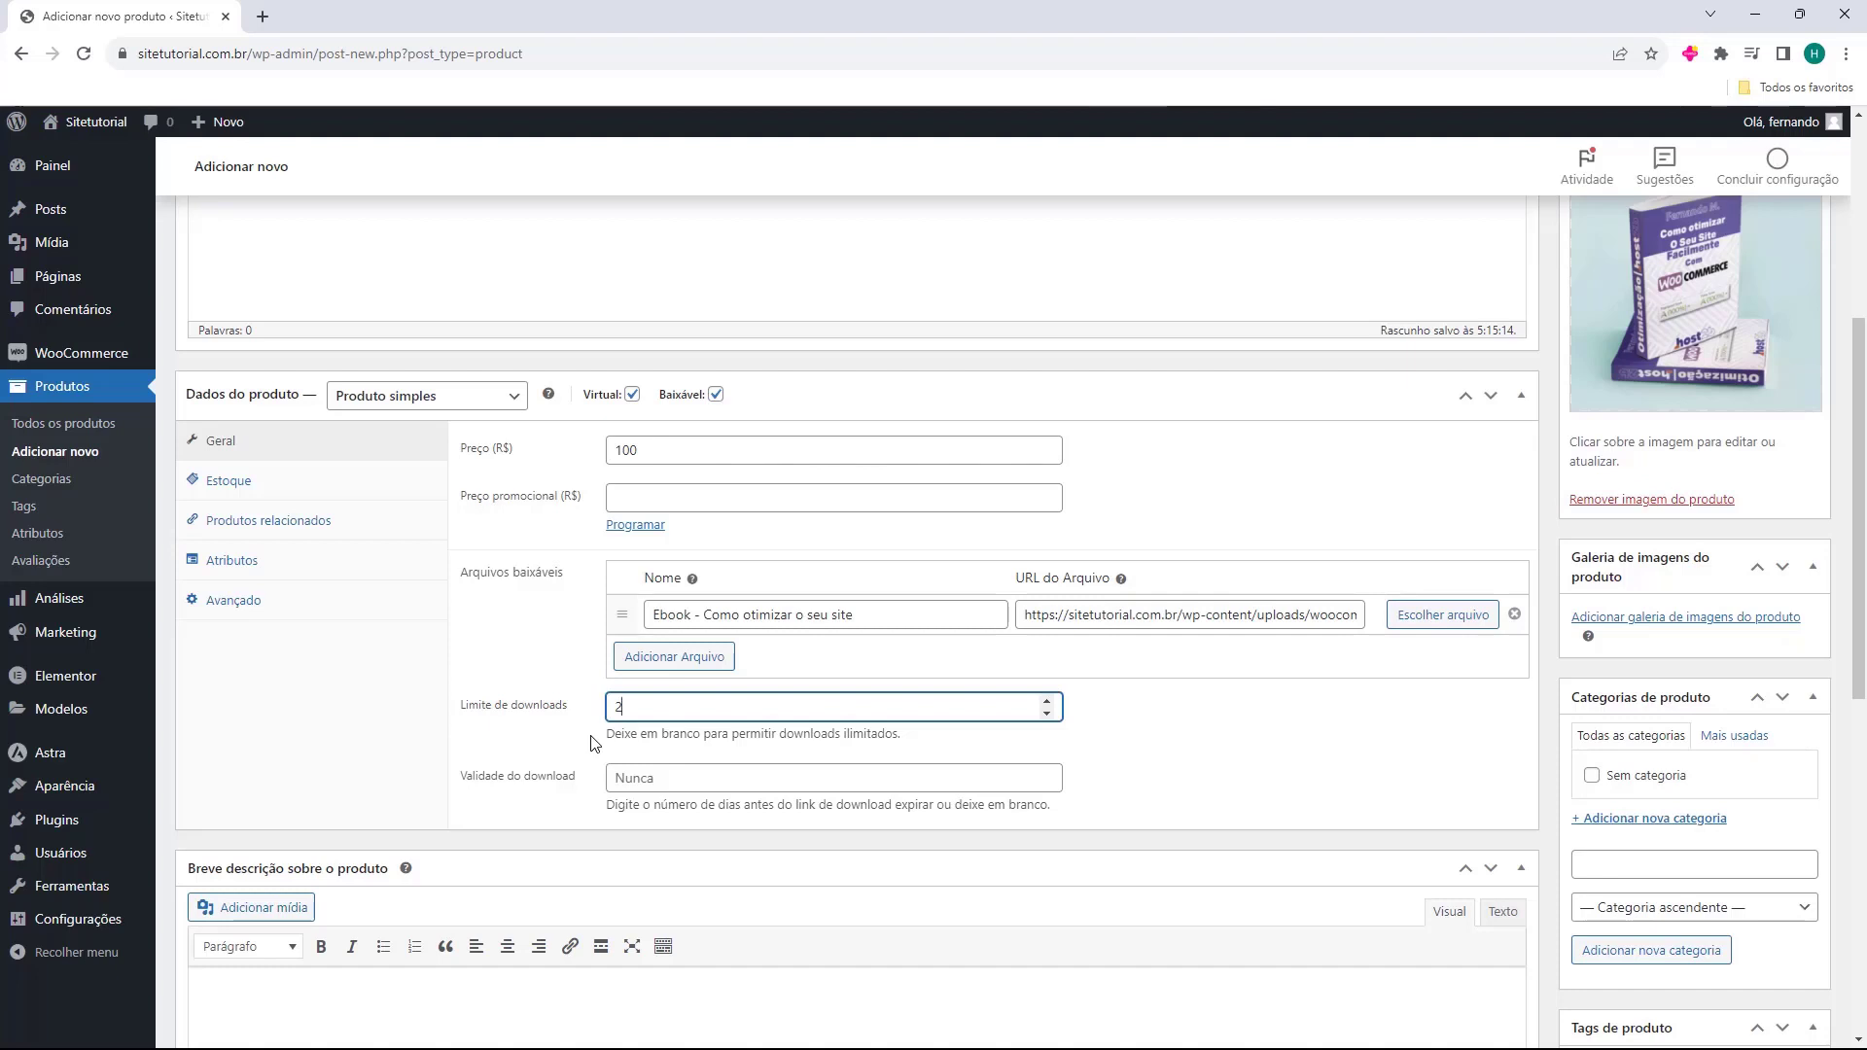
{"action": "key", "text": "BackSpace"}
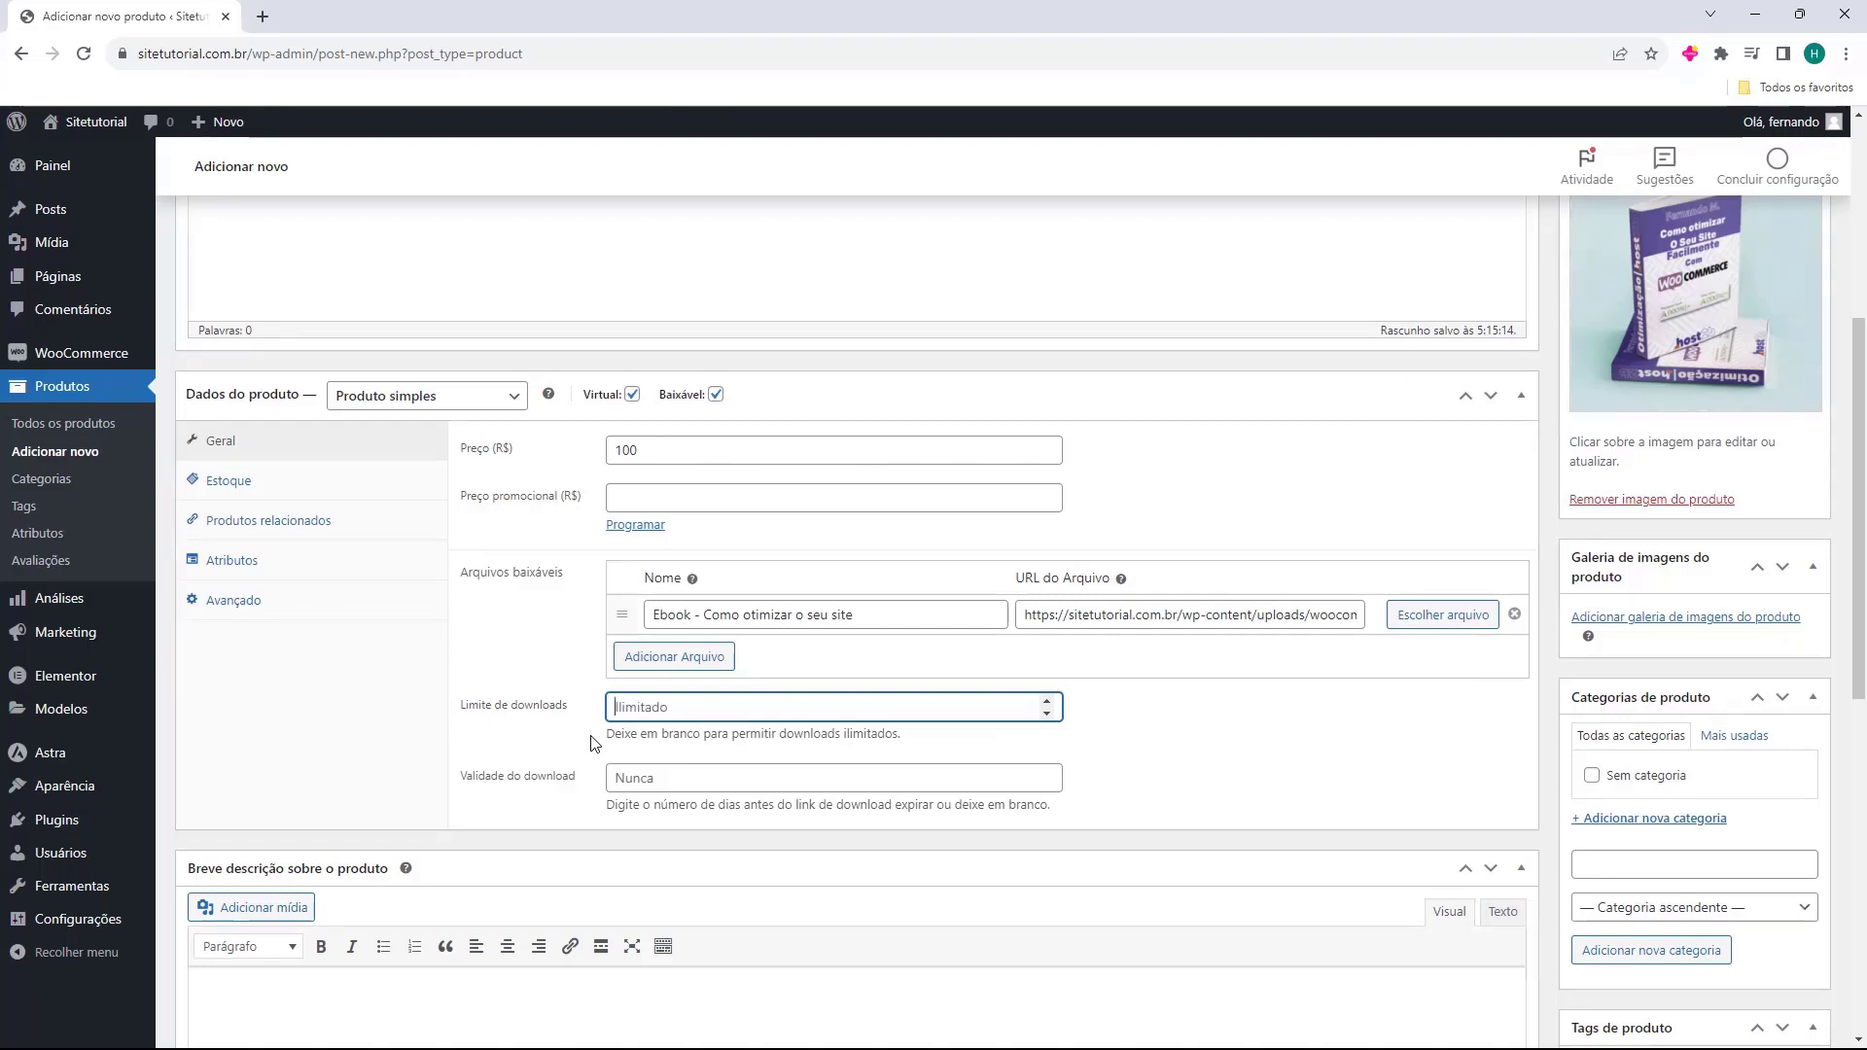
{"action": "left_click", "coordinate": [598, 744]}
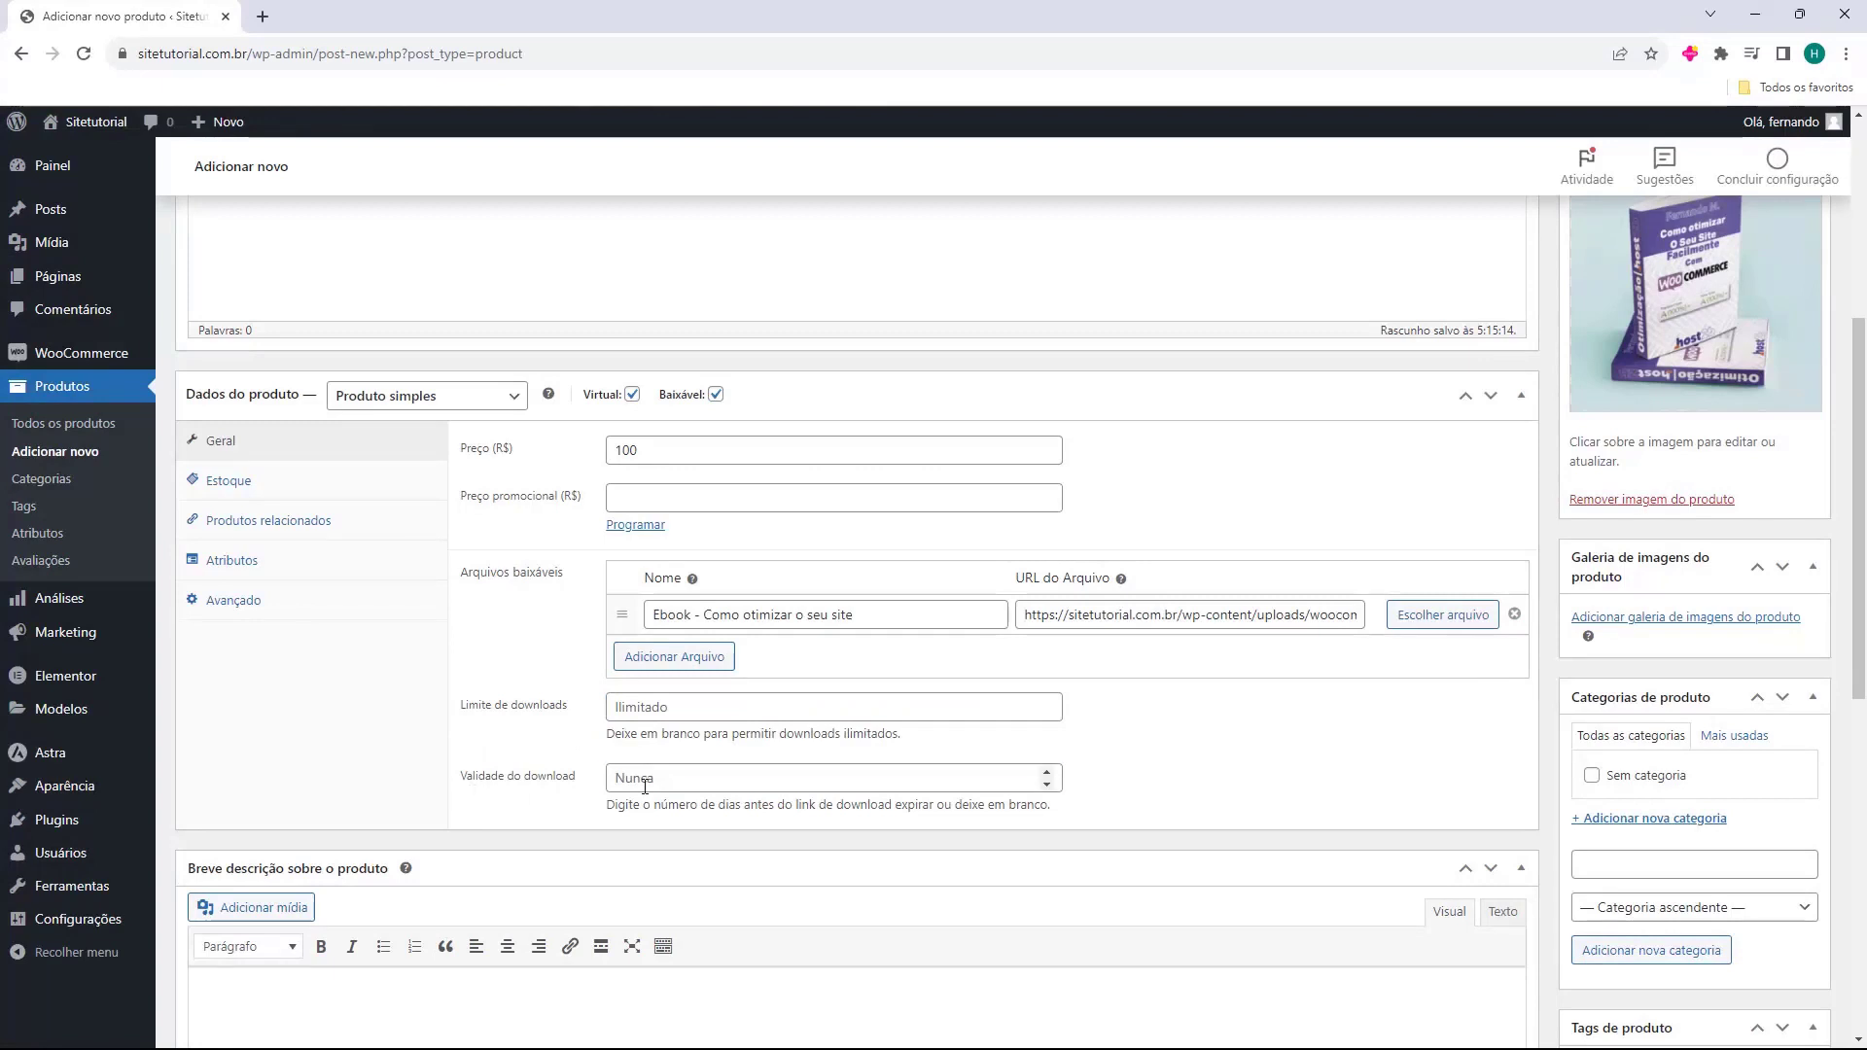
Try a download validity of 15 days, and clear it from the product again
{"action": "left_click", "coordinate": [681, 788]}
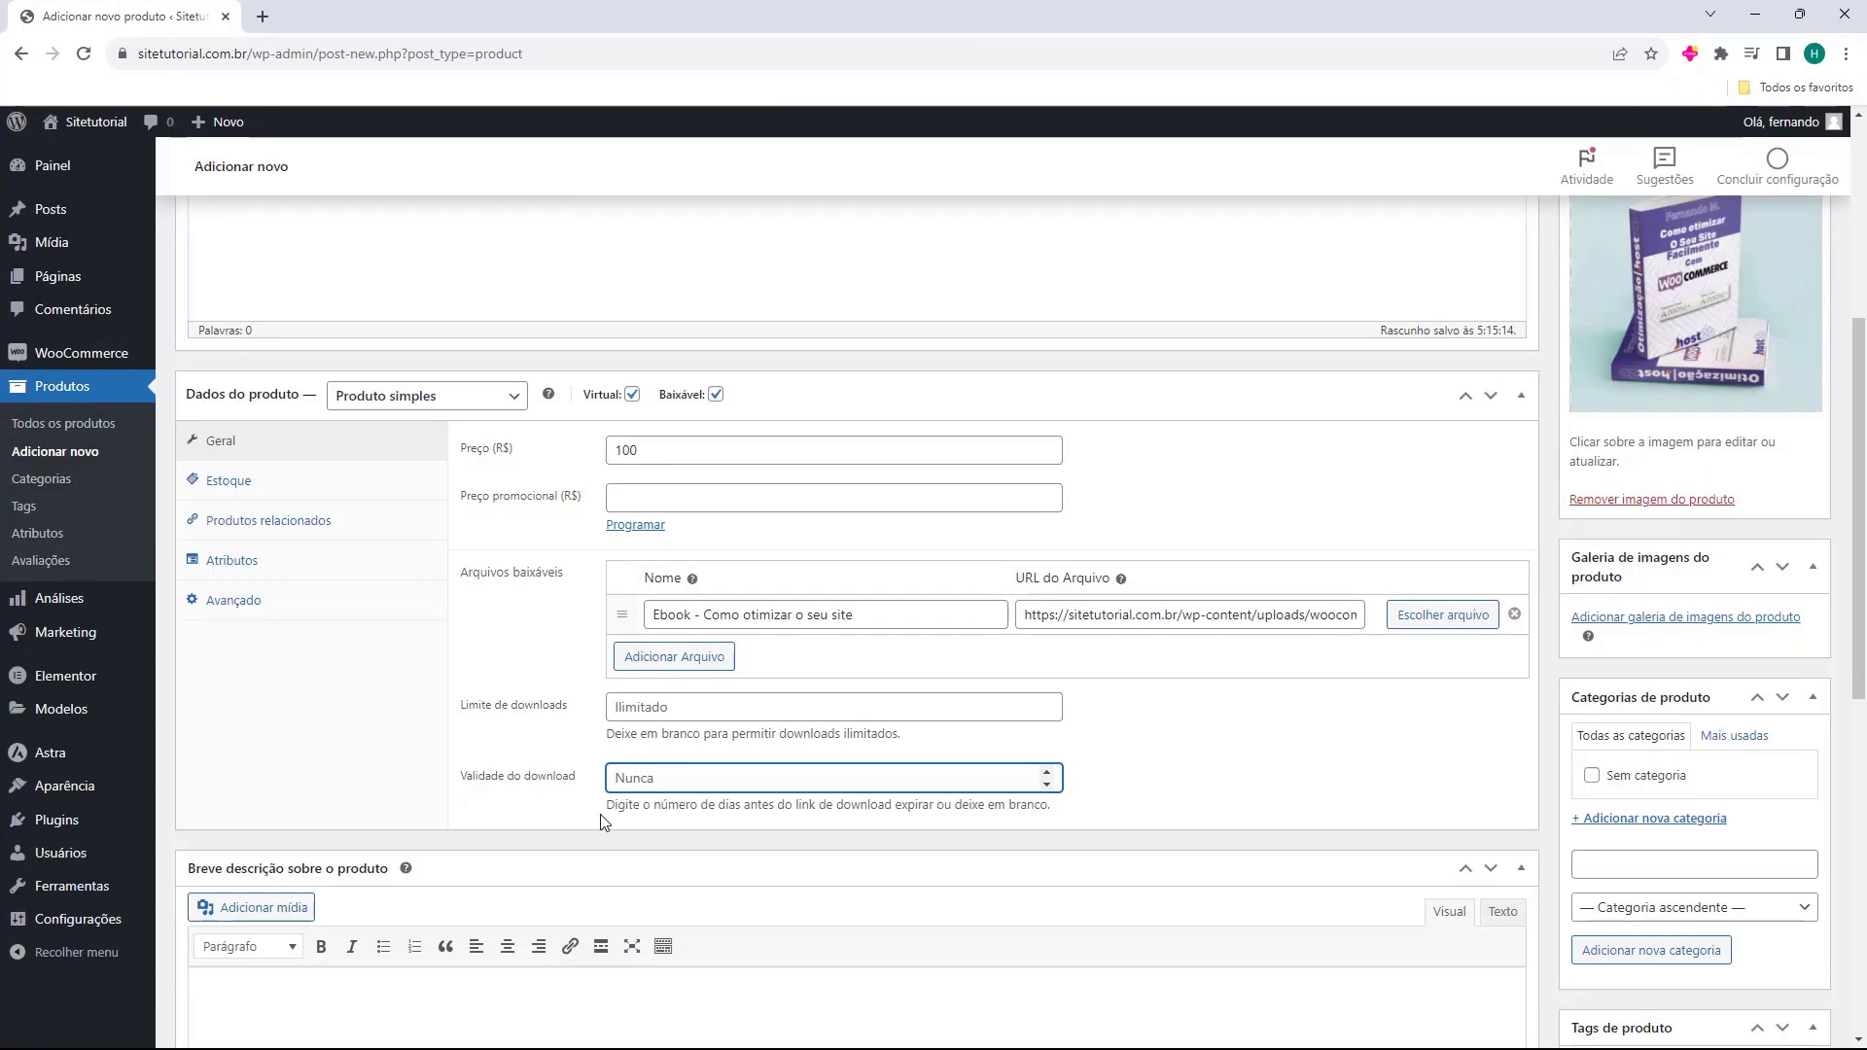
{"action": "type", "text": "5"}
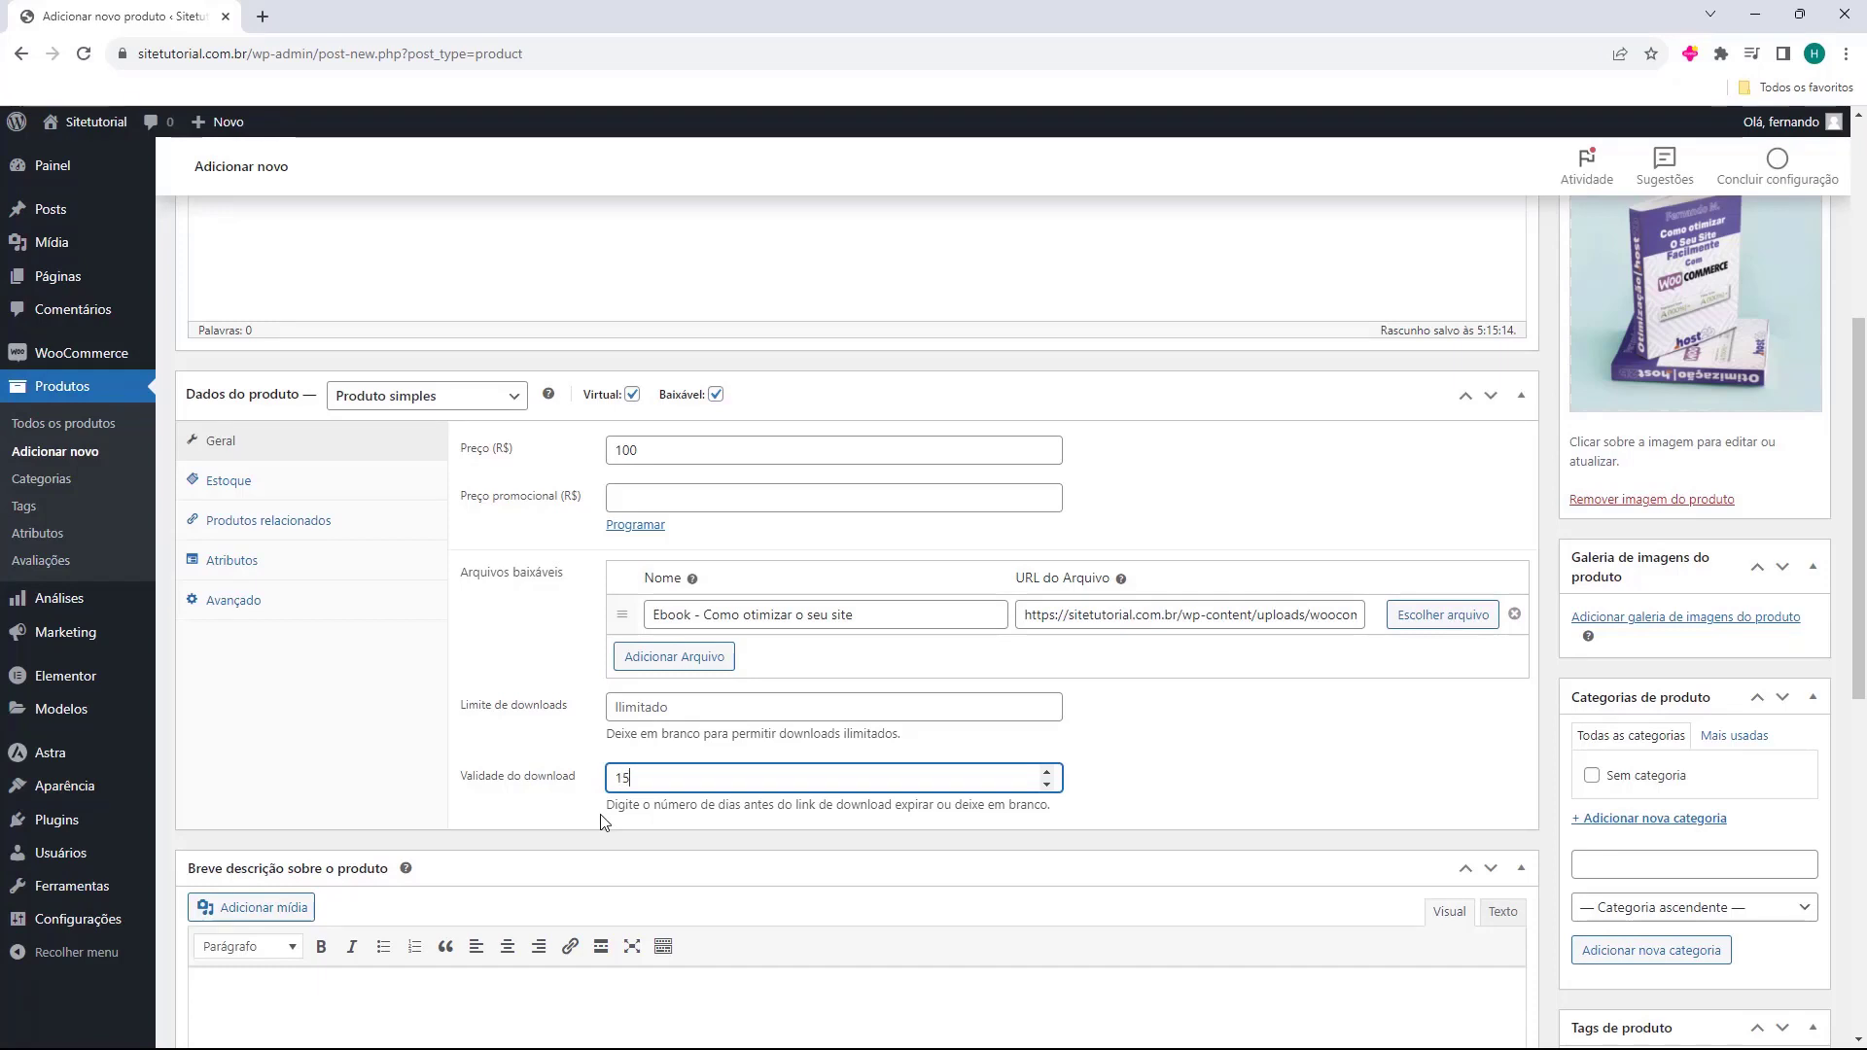
{"action": "left_click", "coordinate": [596, 823]}
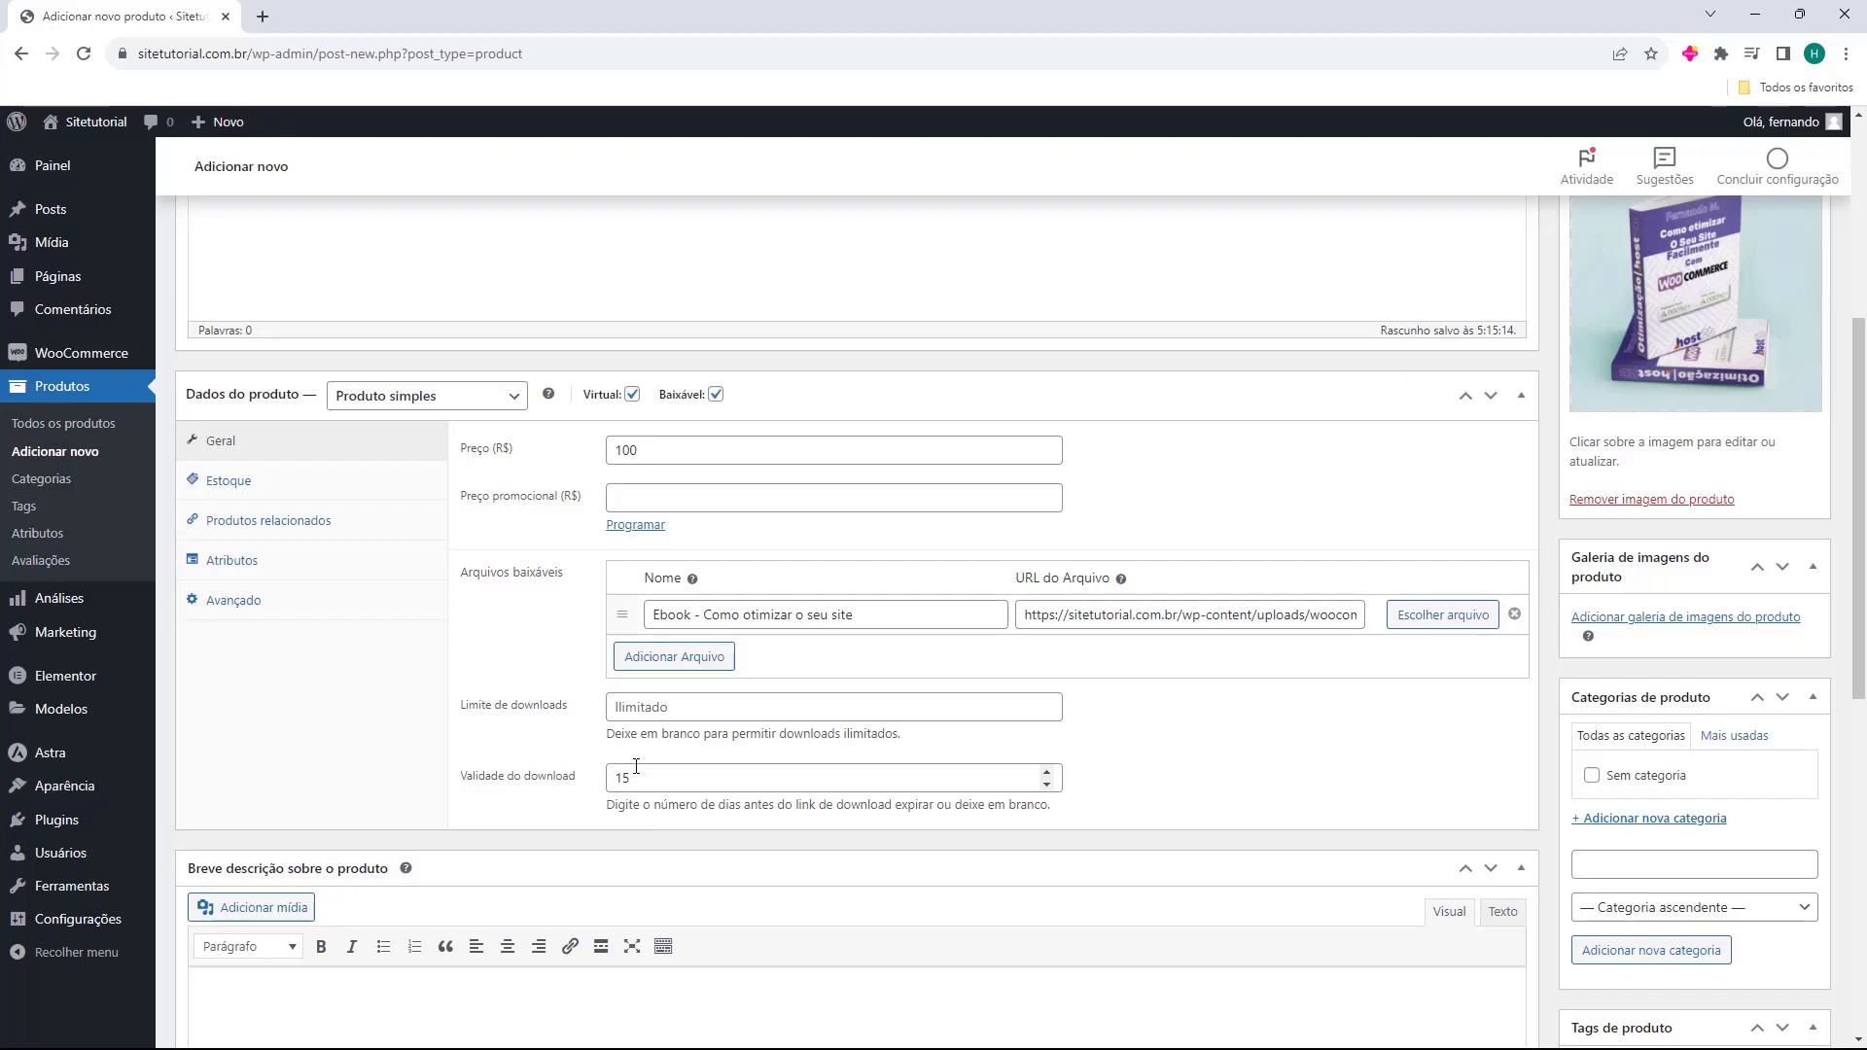
{"action": "left_click_drag", "start_coordinate": [636, 767], "coordinate": [574, 770]}
{"action": "key", "text": "BackSpace"}
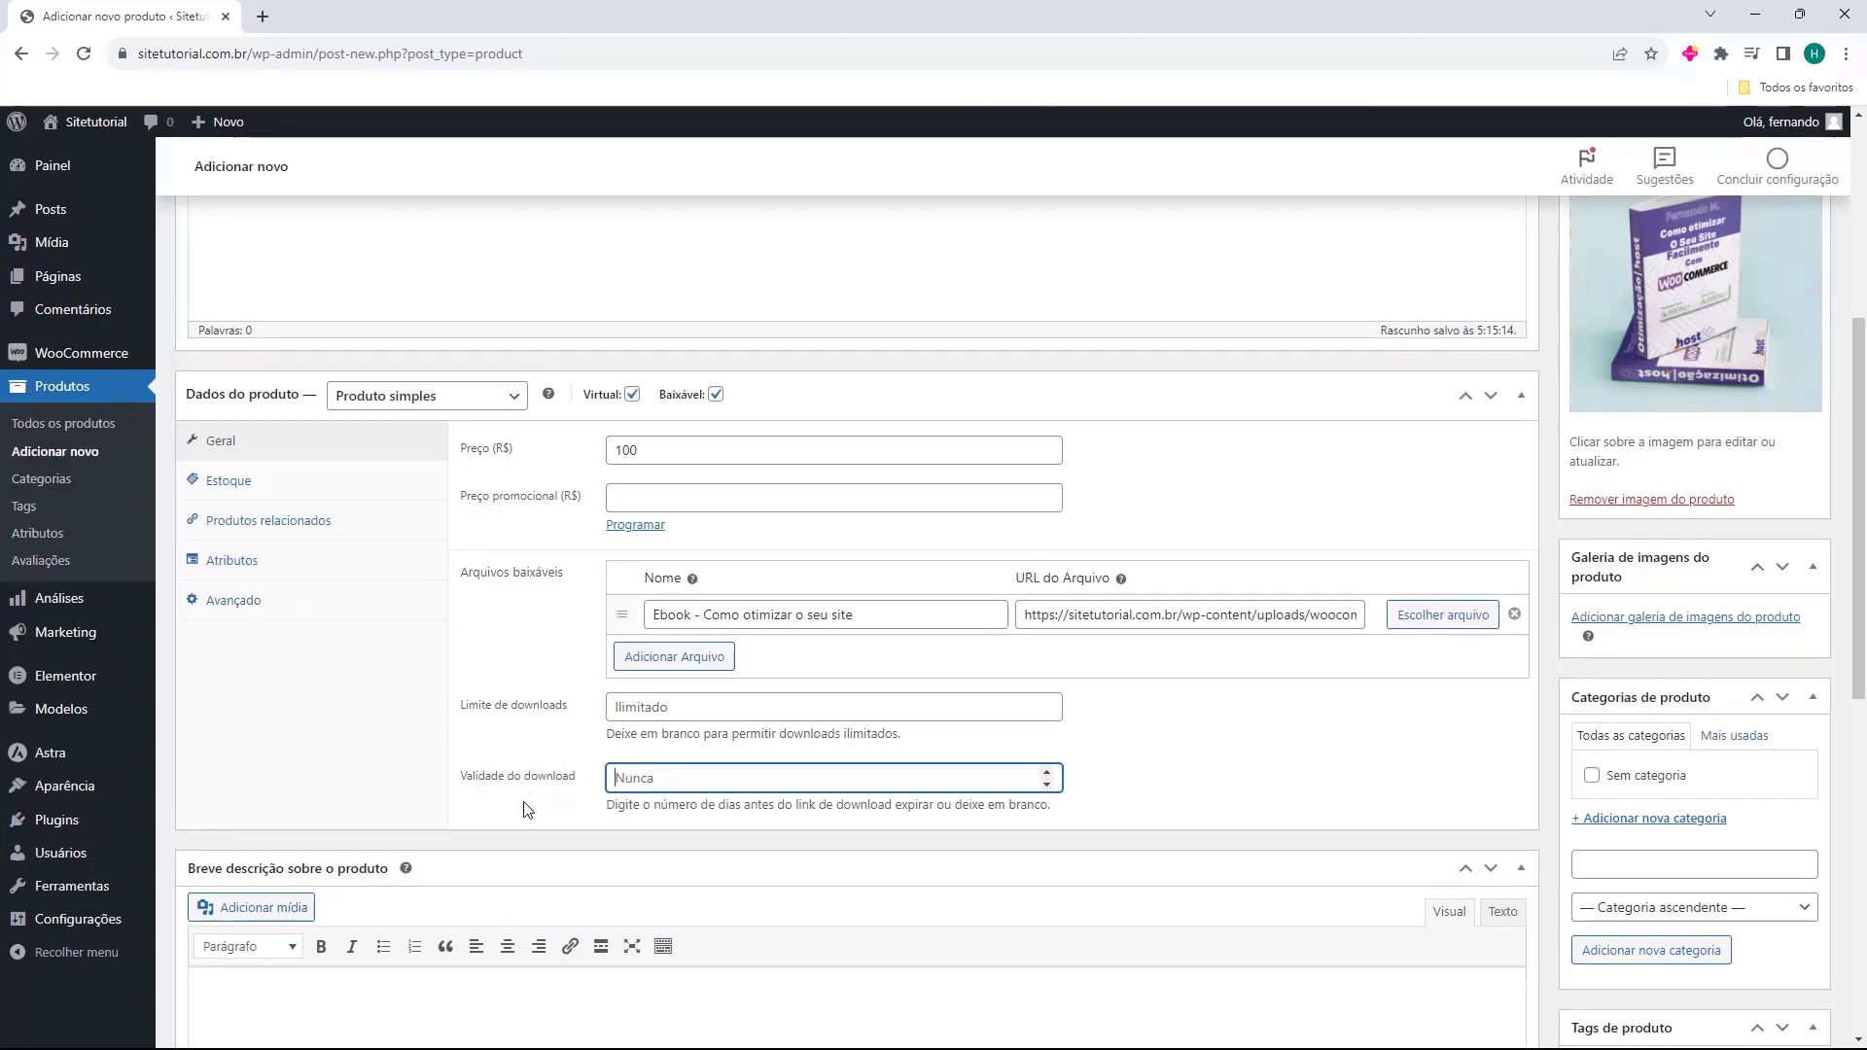
{"action": "left_click", "coordinate": [530, 807]}
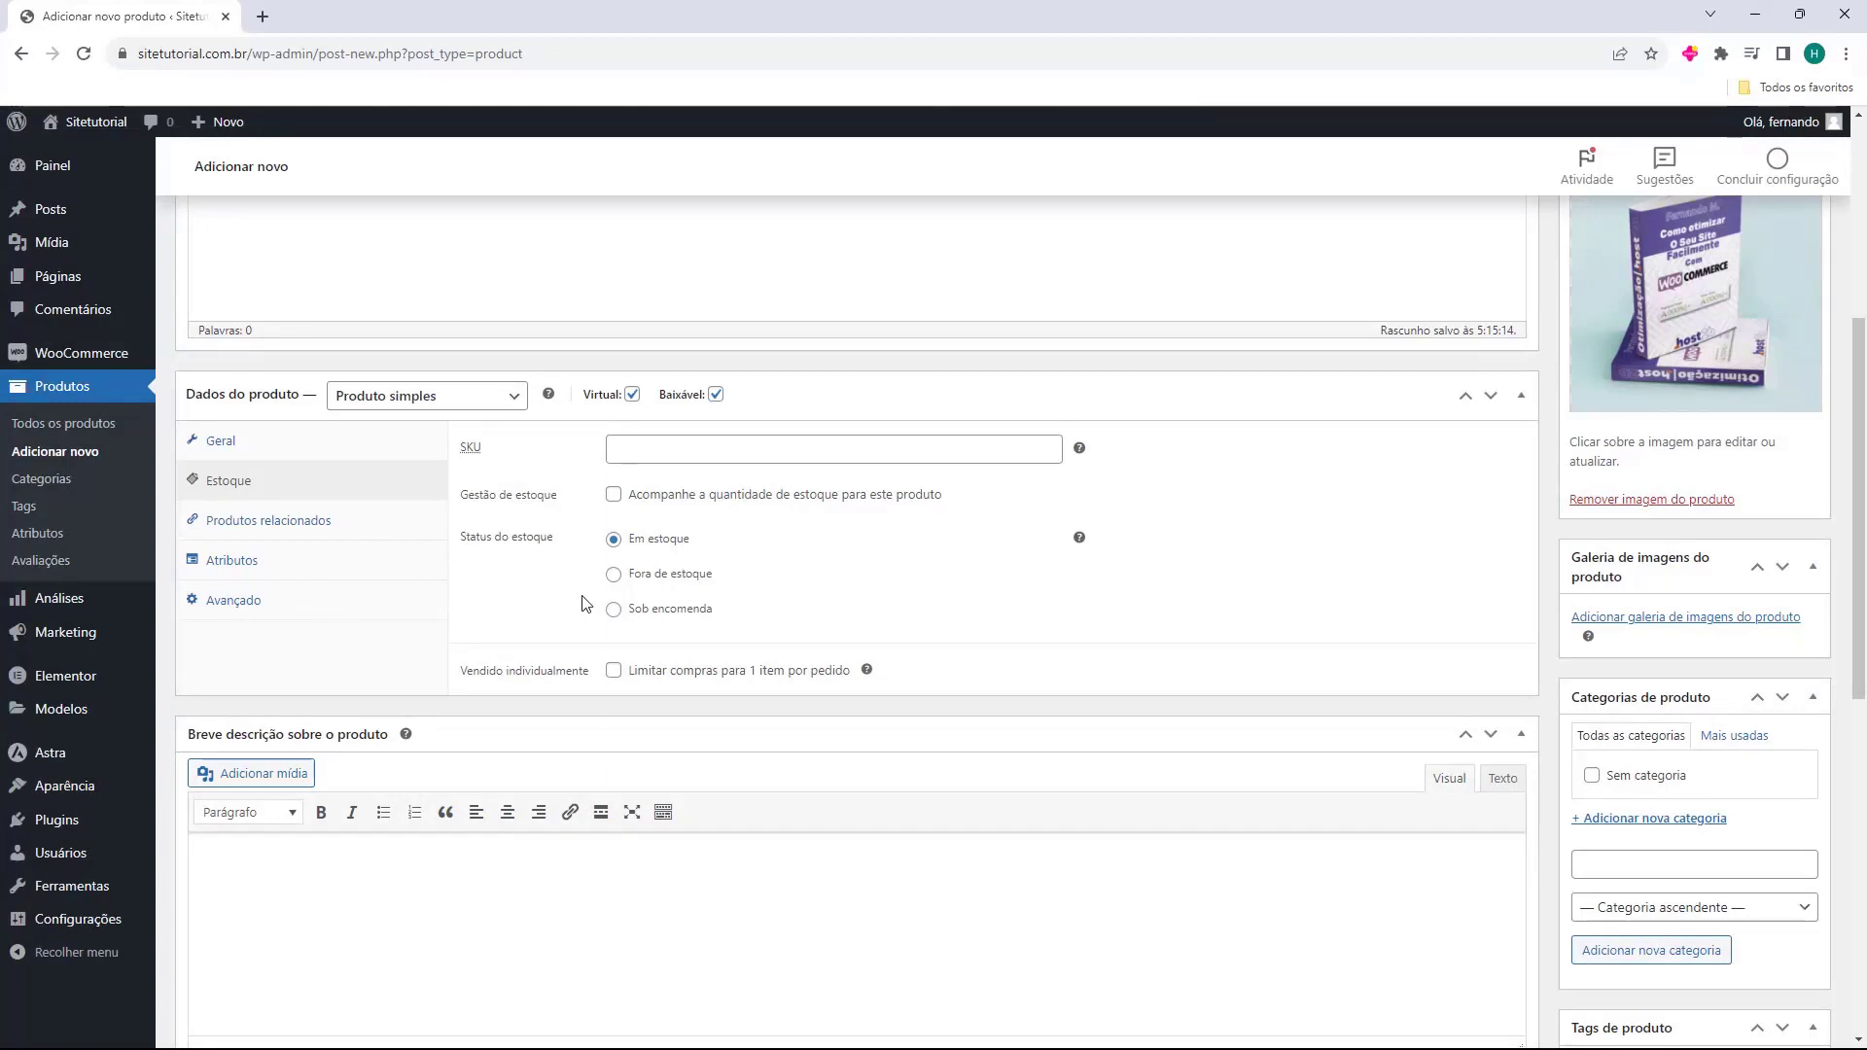
Examine the product's related products, attributes and advanced settings, and return to its general data
{"action": "left_click", "coordinate": [321, 532]}
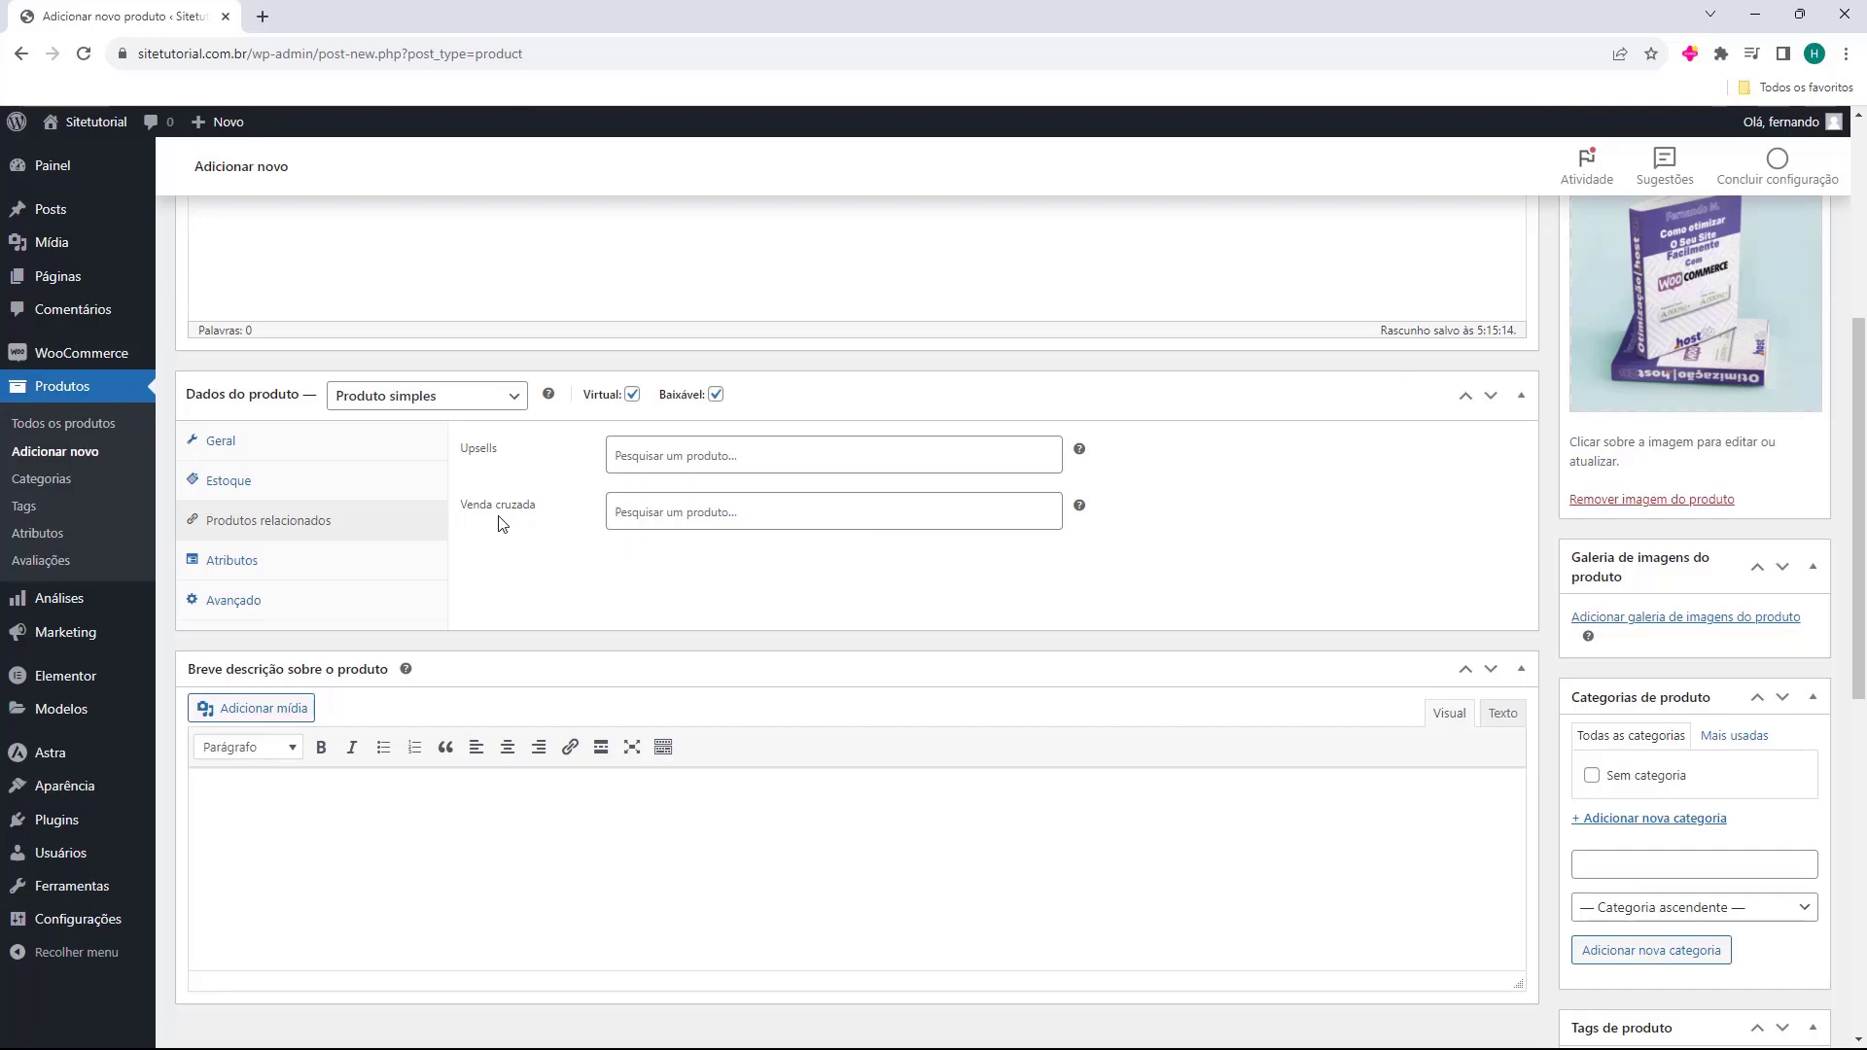
{"action": "left_click", "coordinate": [321, 569]}
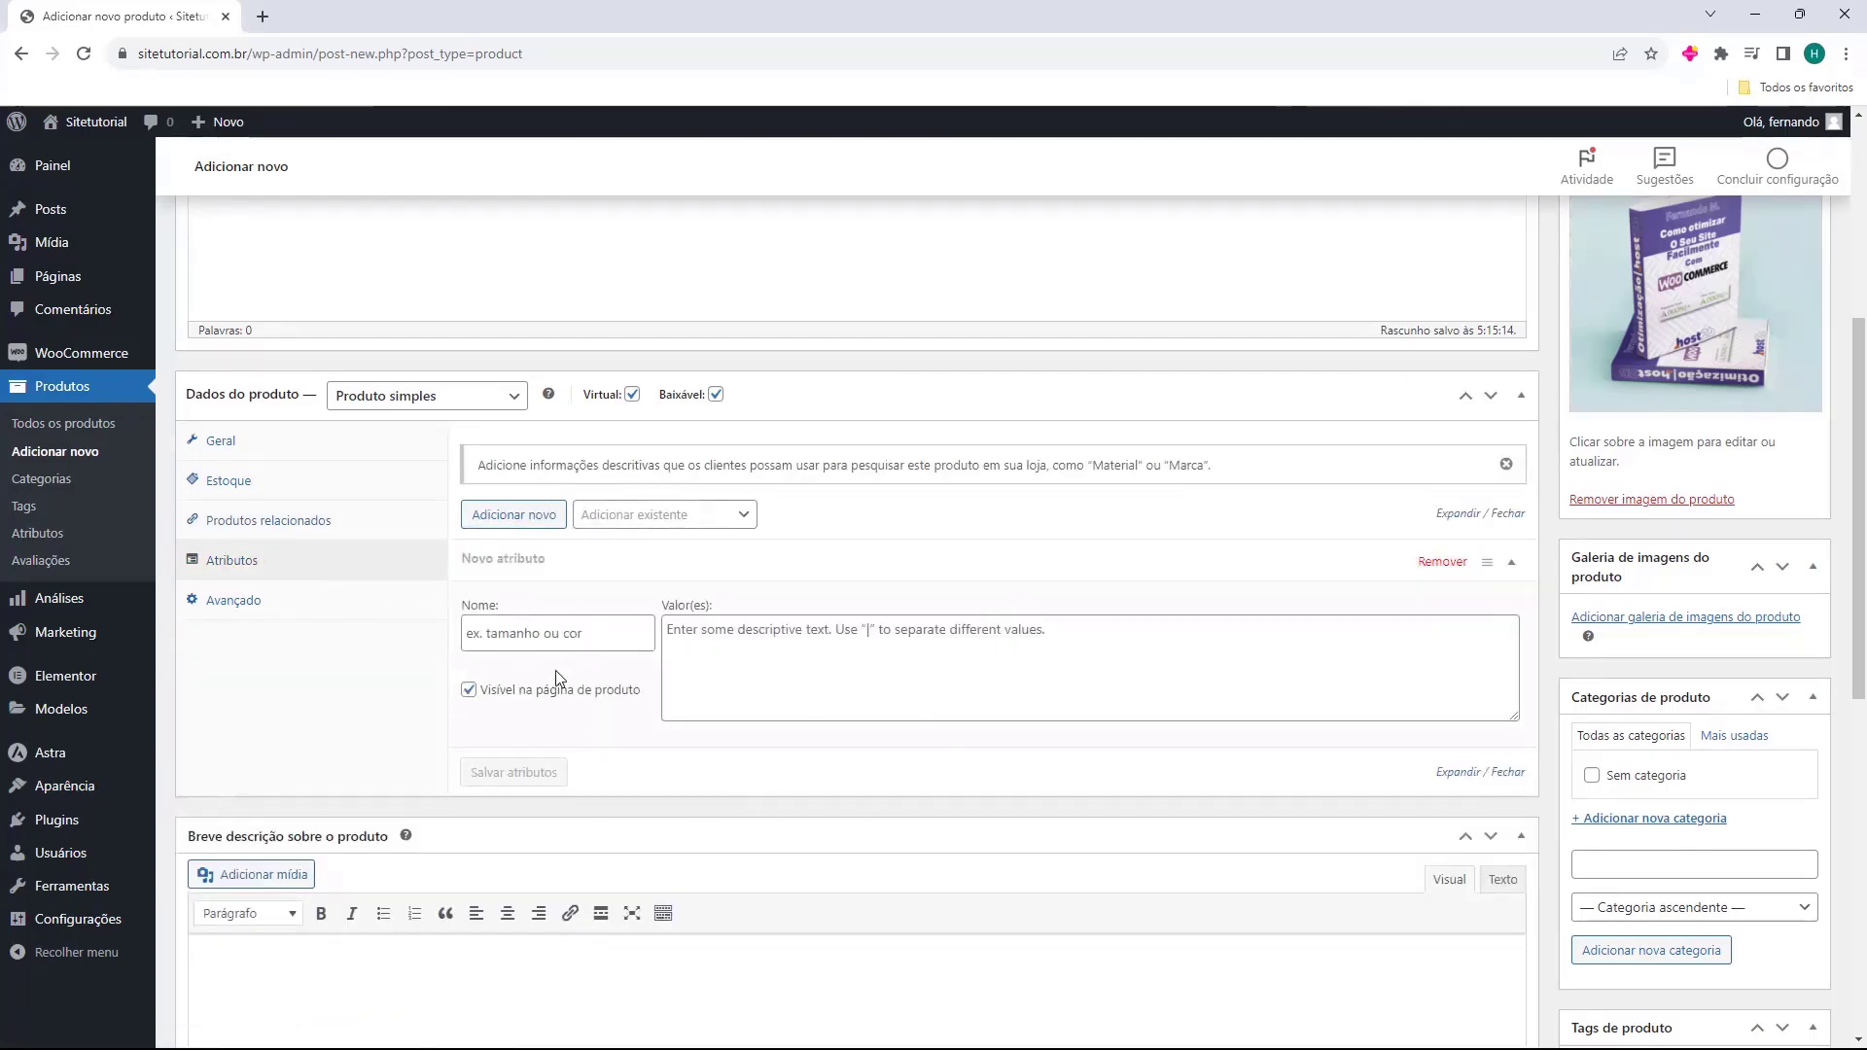
{"action": "left_click", "coordinate": [331, 611]}
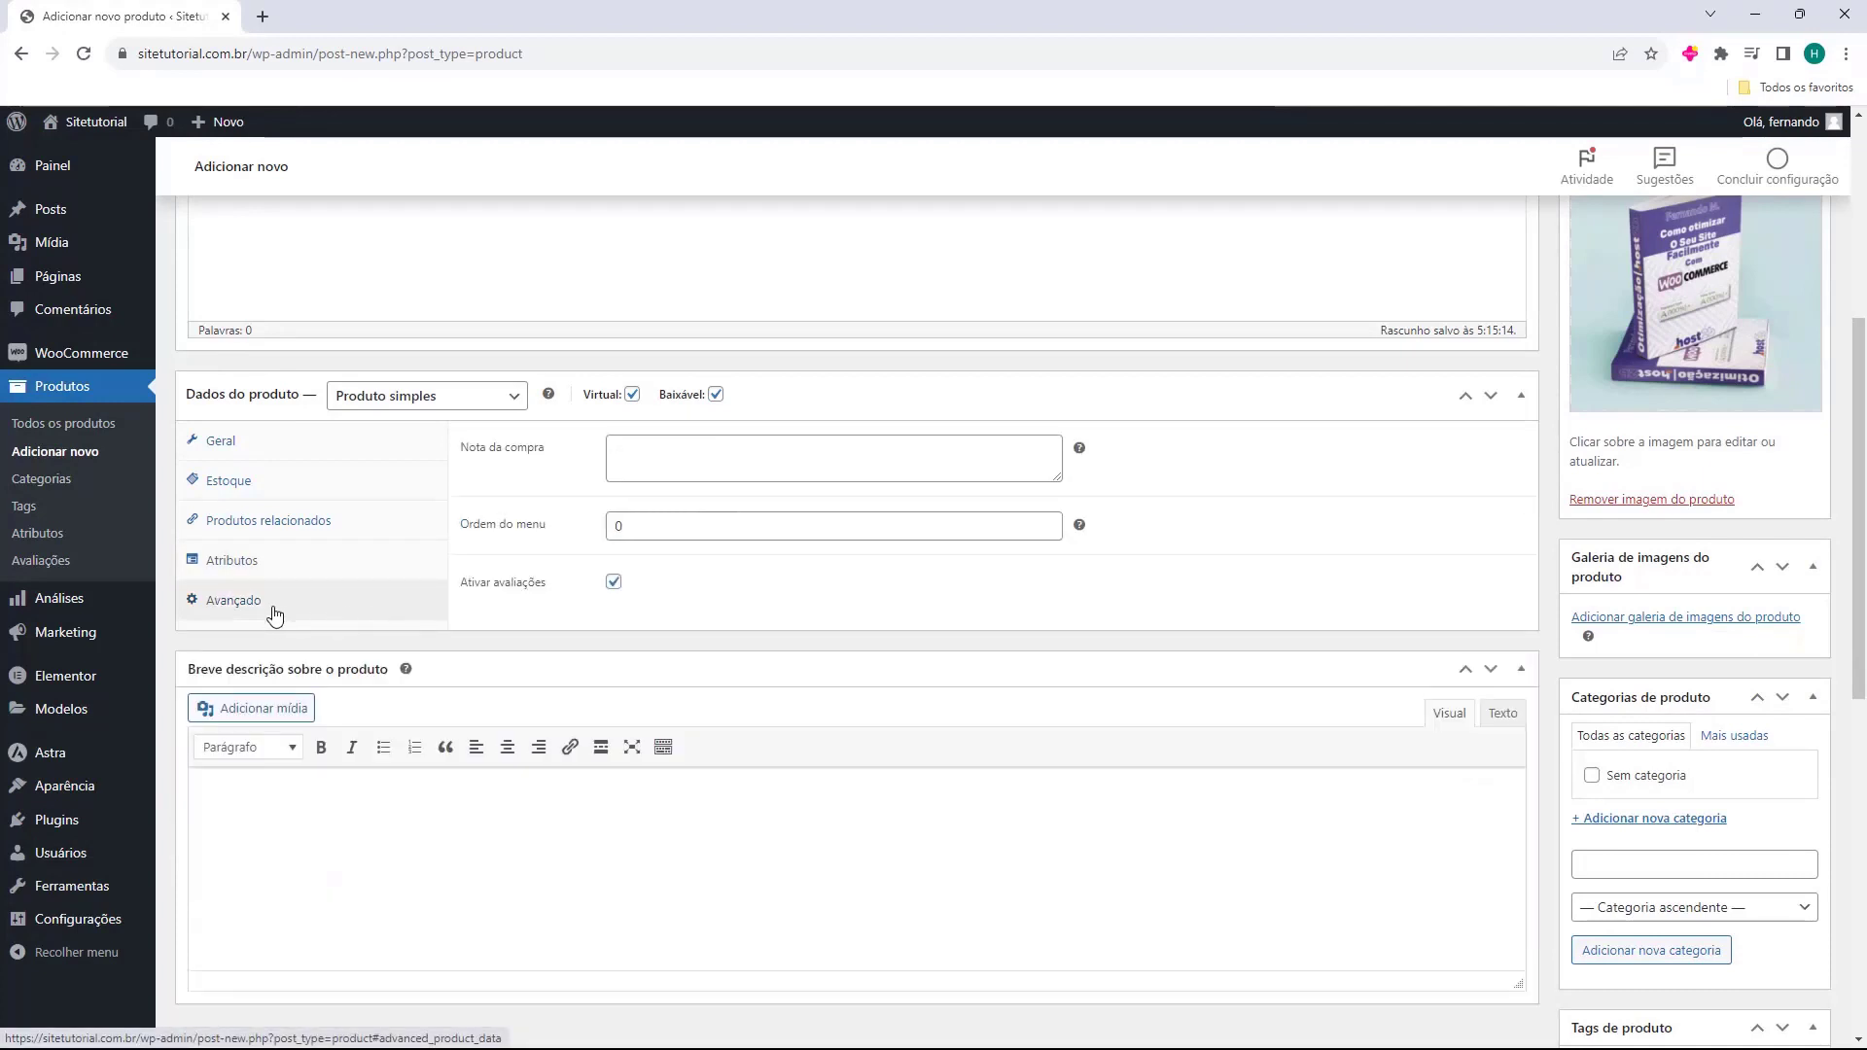
{"action": "left_click_drag", "start_coordinate": [462, 449], "coordinate": [525, 470]}
{"action": "left_click", "coordinate": [523, 471]}
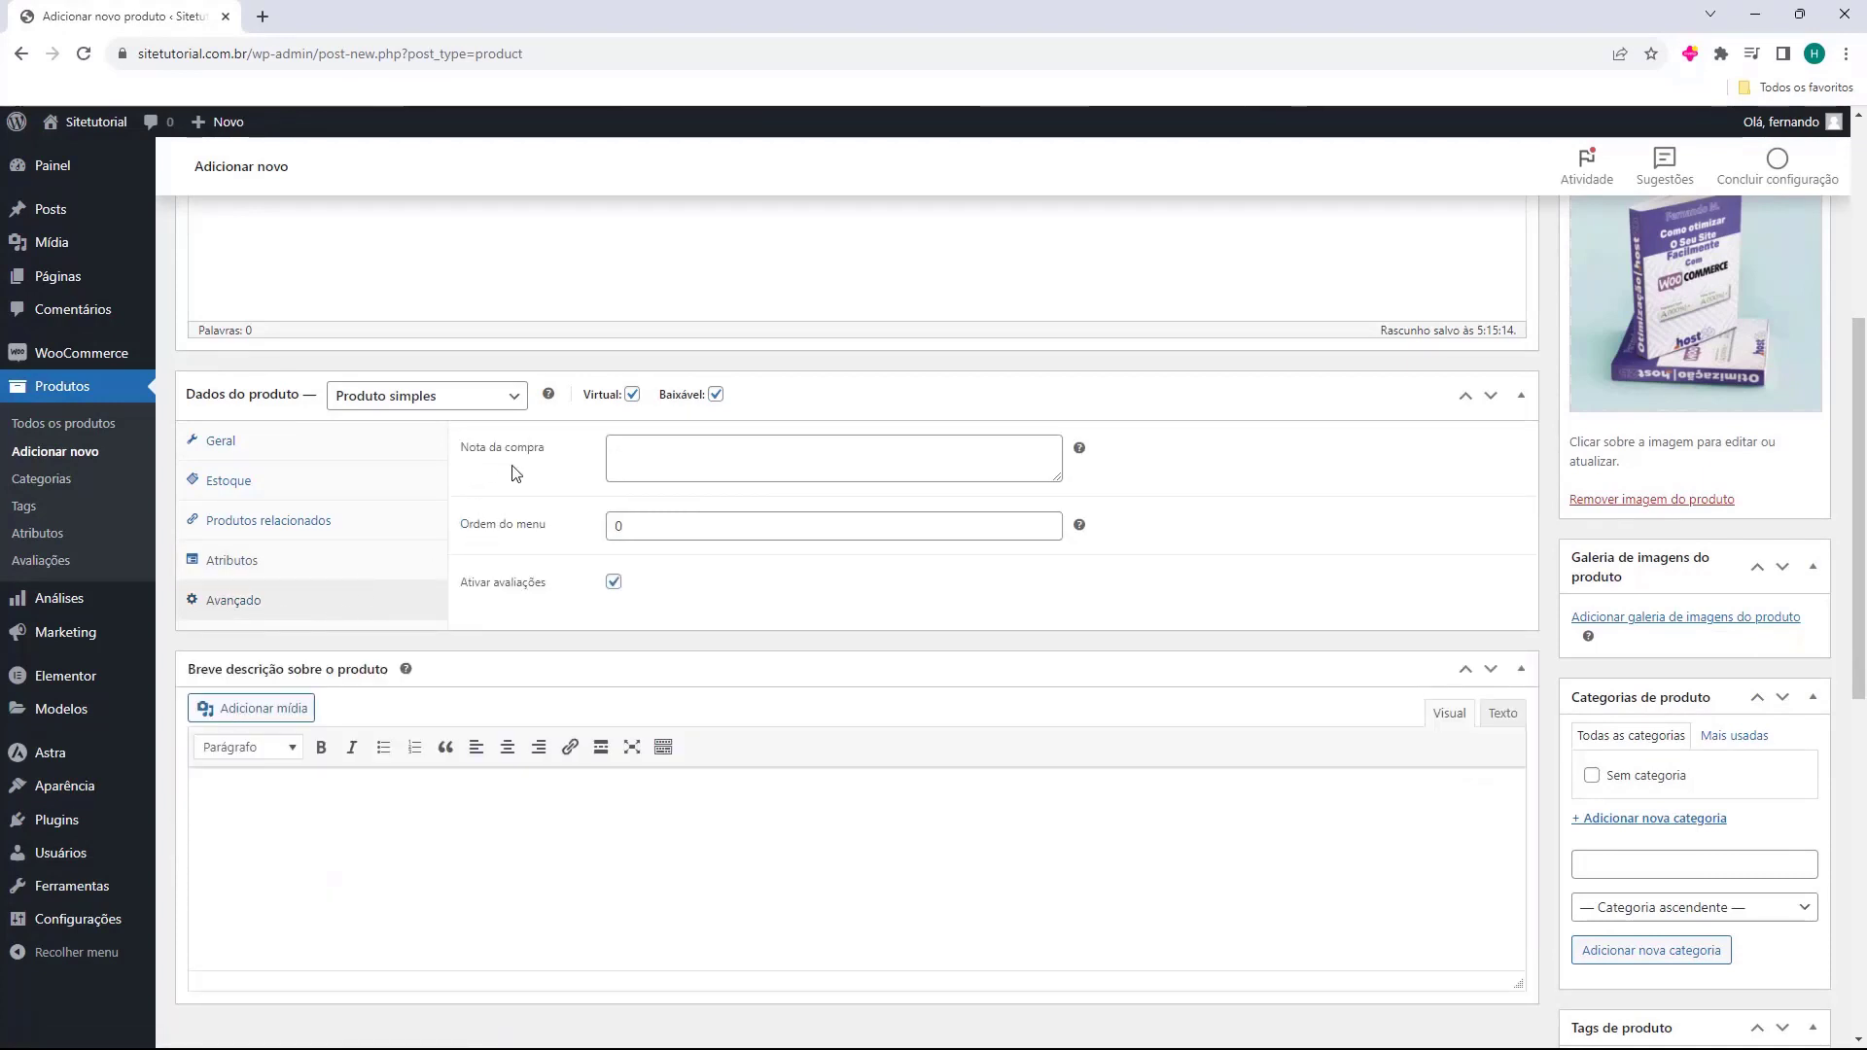
{"action": "left_click", "coordinate": [613, 465]}
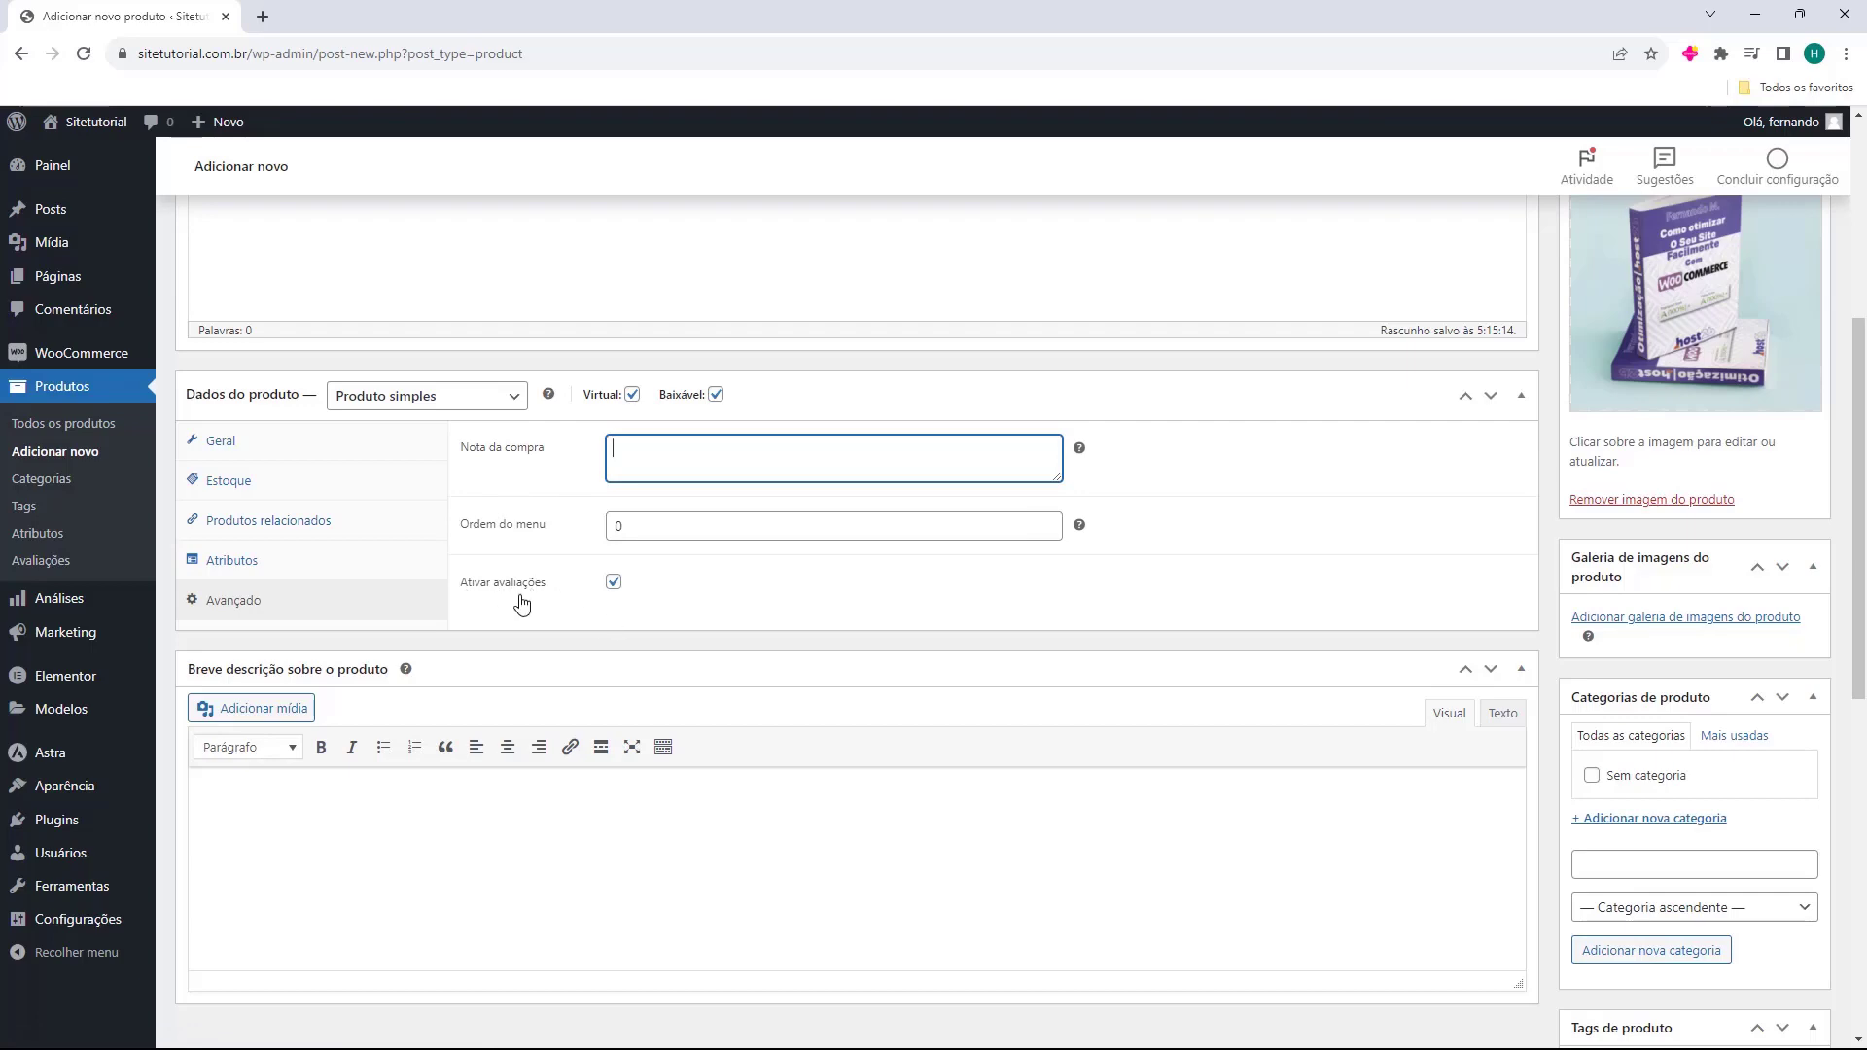
{"action": "left_click", "coordinate": [301, 455]}
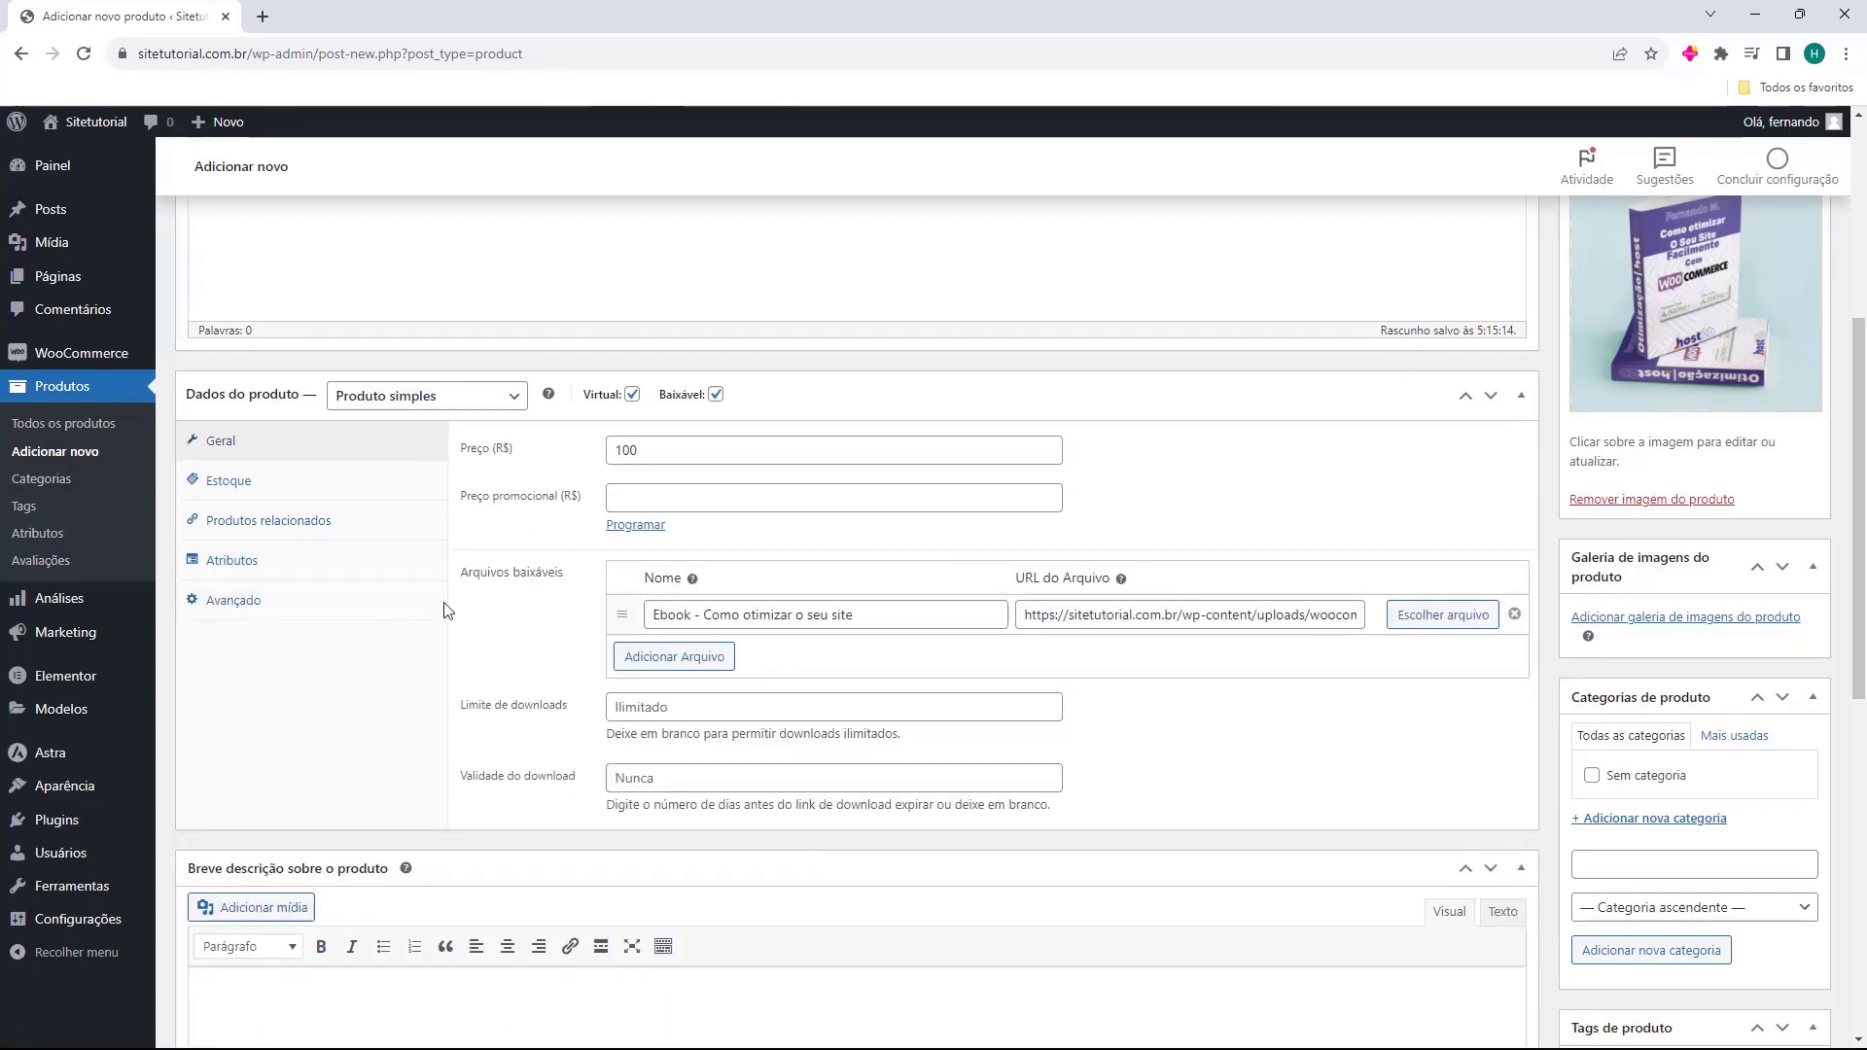
Publish the product and open its store page in a new browser tab
{"action": "scroll", "coordinate": [718, 735], "scroll_direction": "up", "scroll_amount": 5}
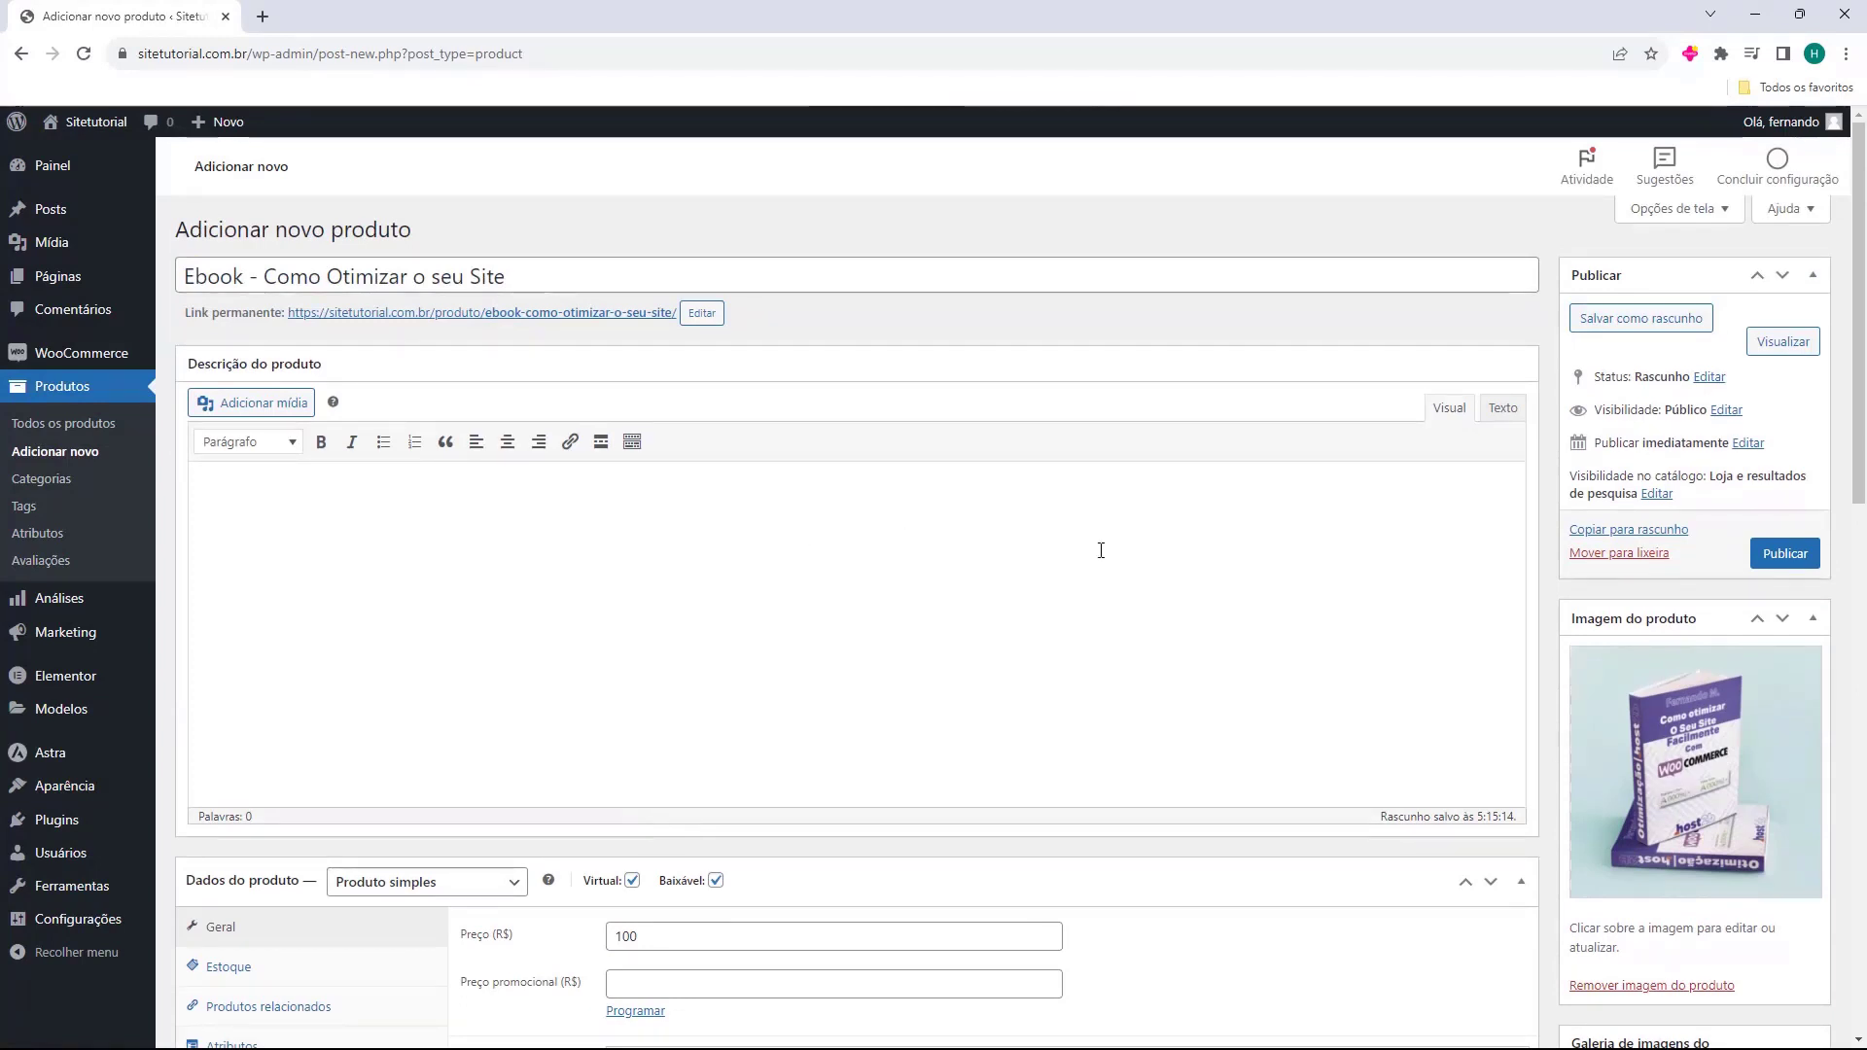
{"action": "left_click", "coordinate": [1771, 555]}
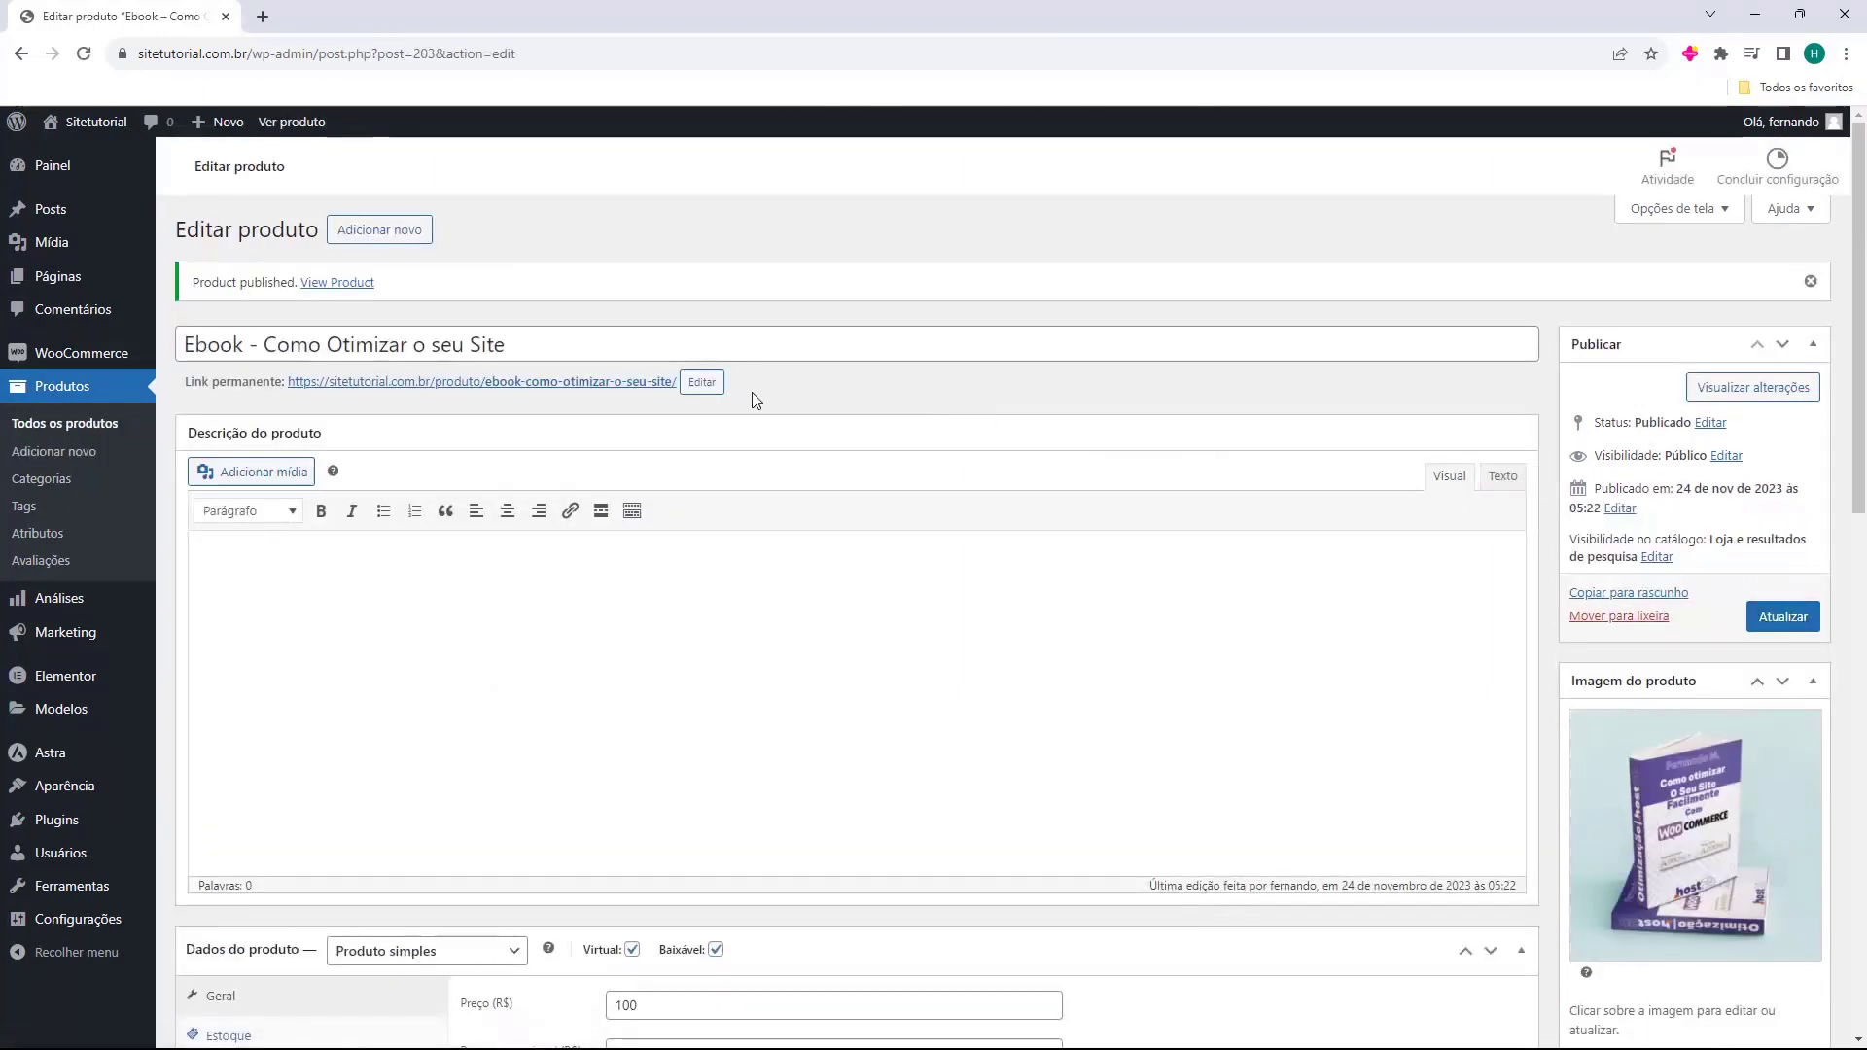
{"action": "middle_click", "coordinate": [374, 384]}
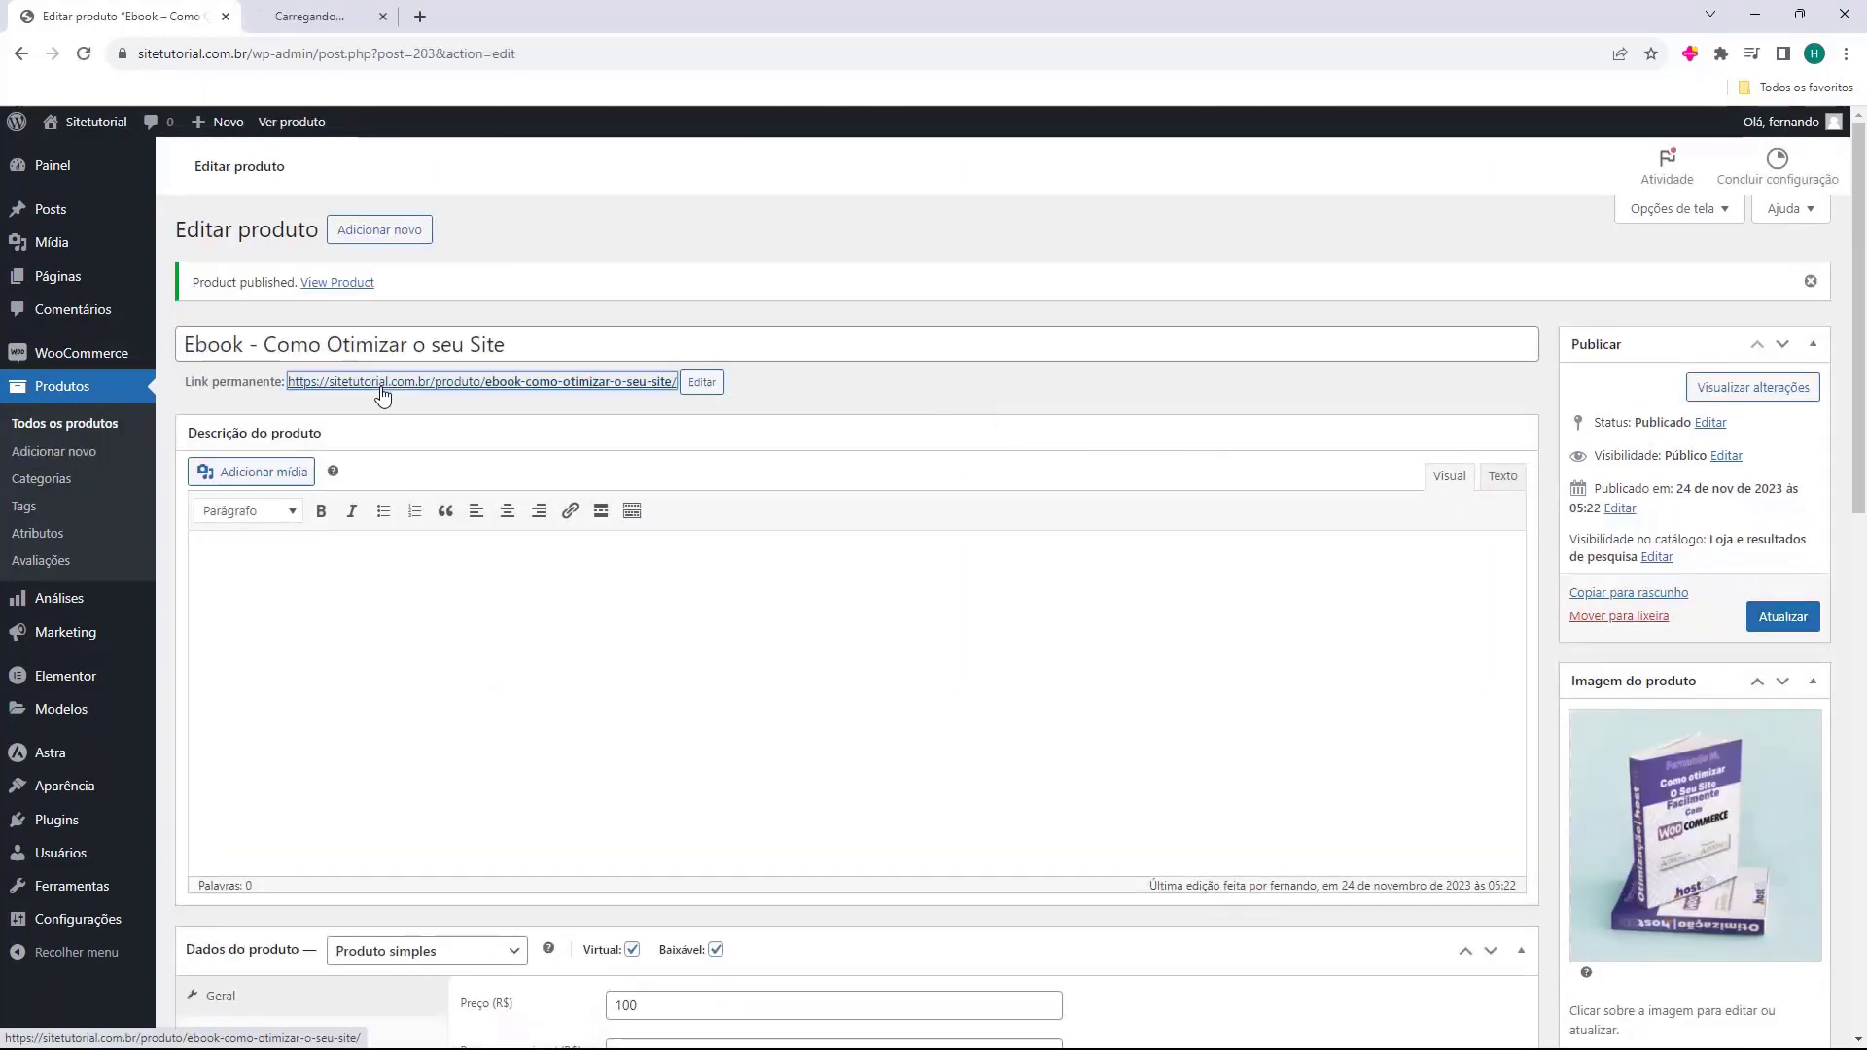
{"action": "left_click", "coordinate": [394, 19]}
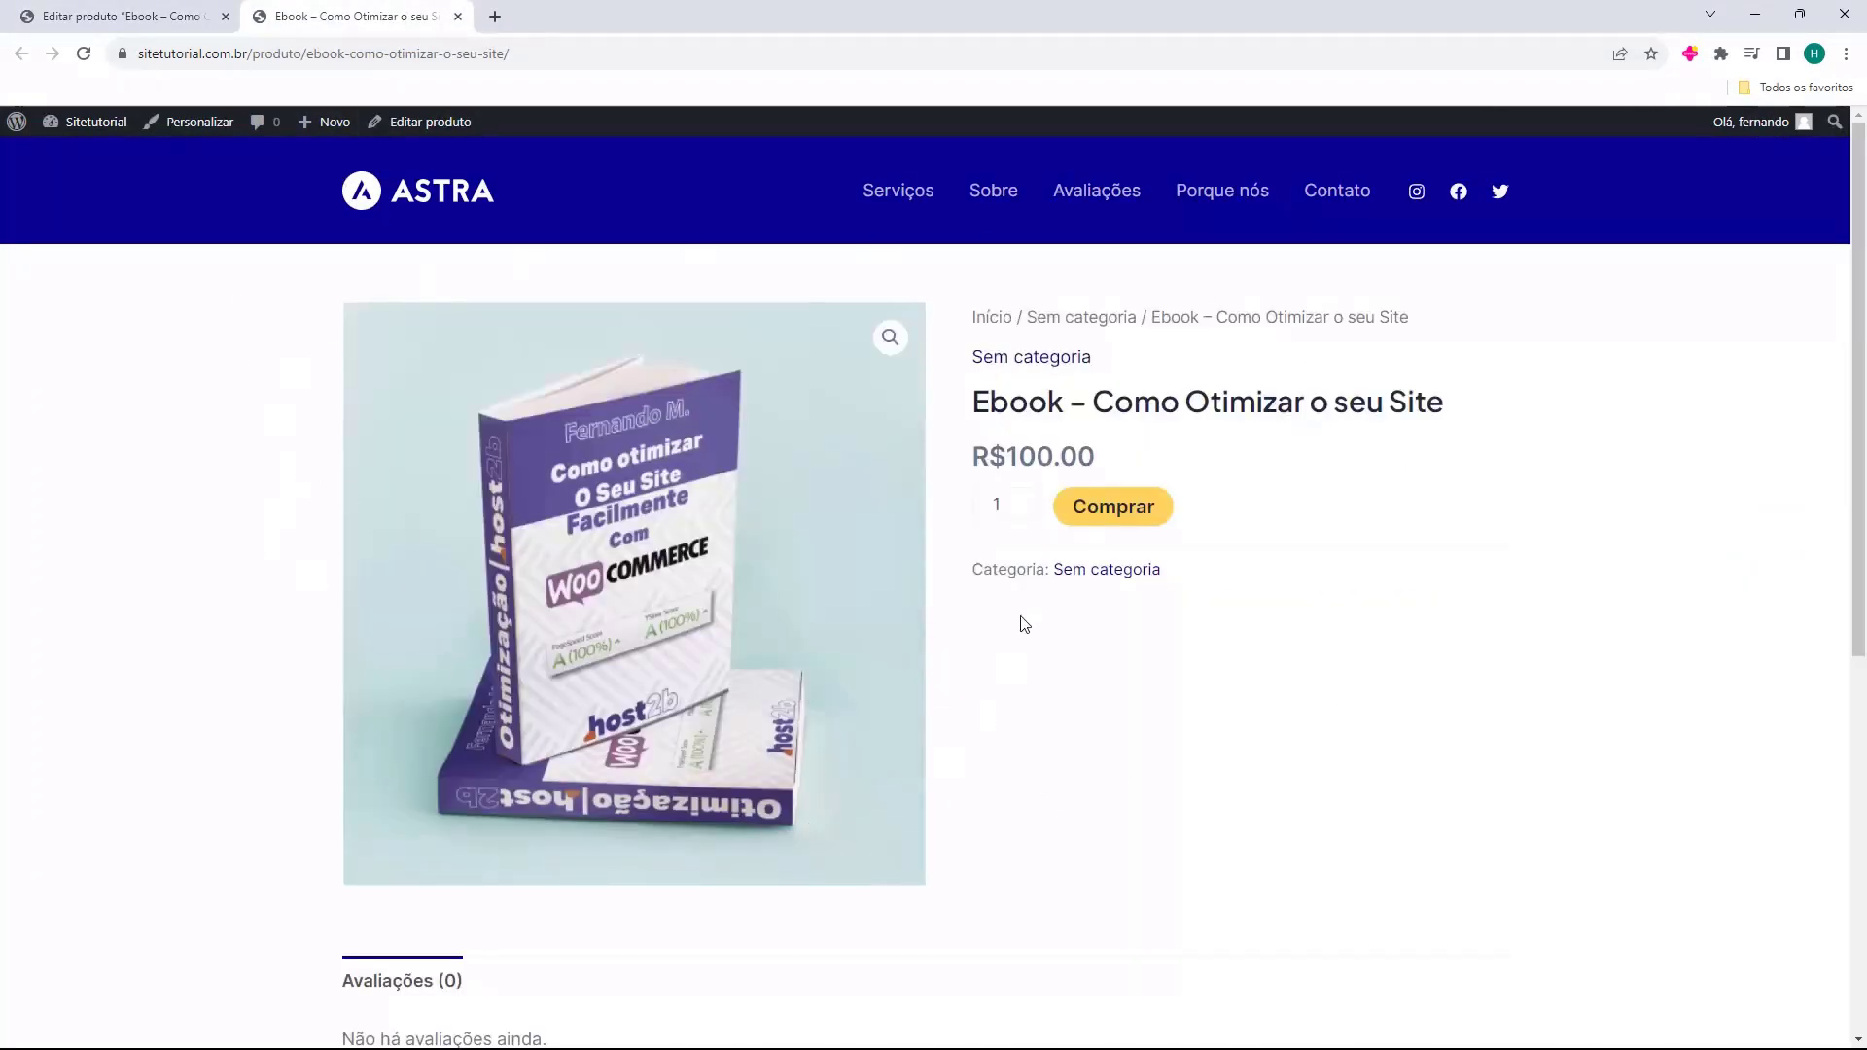
Add one copy of the ebook to the shopping cart from its store page and open the cart
{"action": "left_click_drag", "start_coordinate": [971, 409], "coordinate": [1028, 404]}
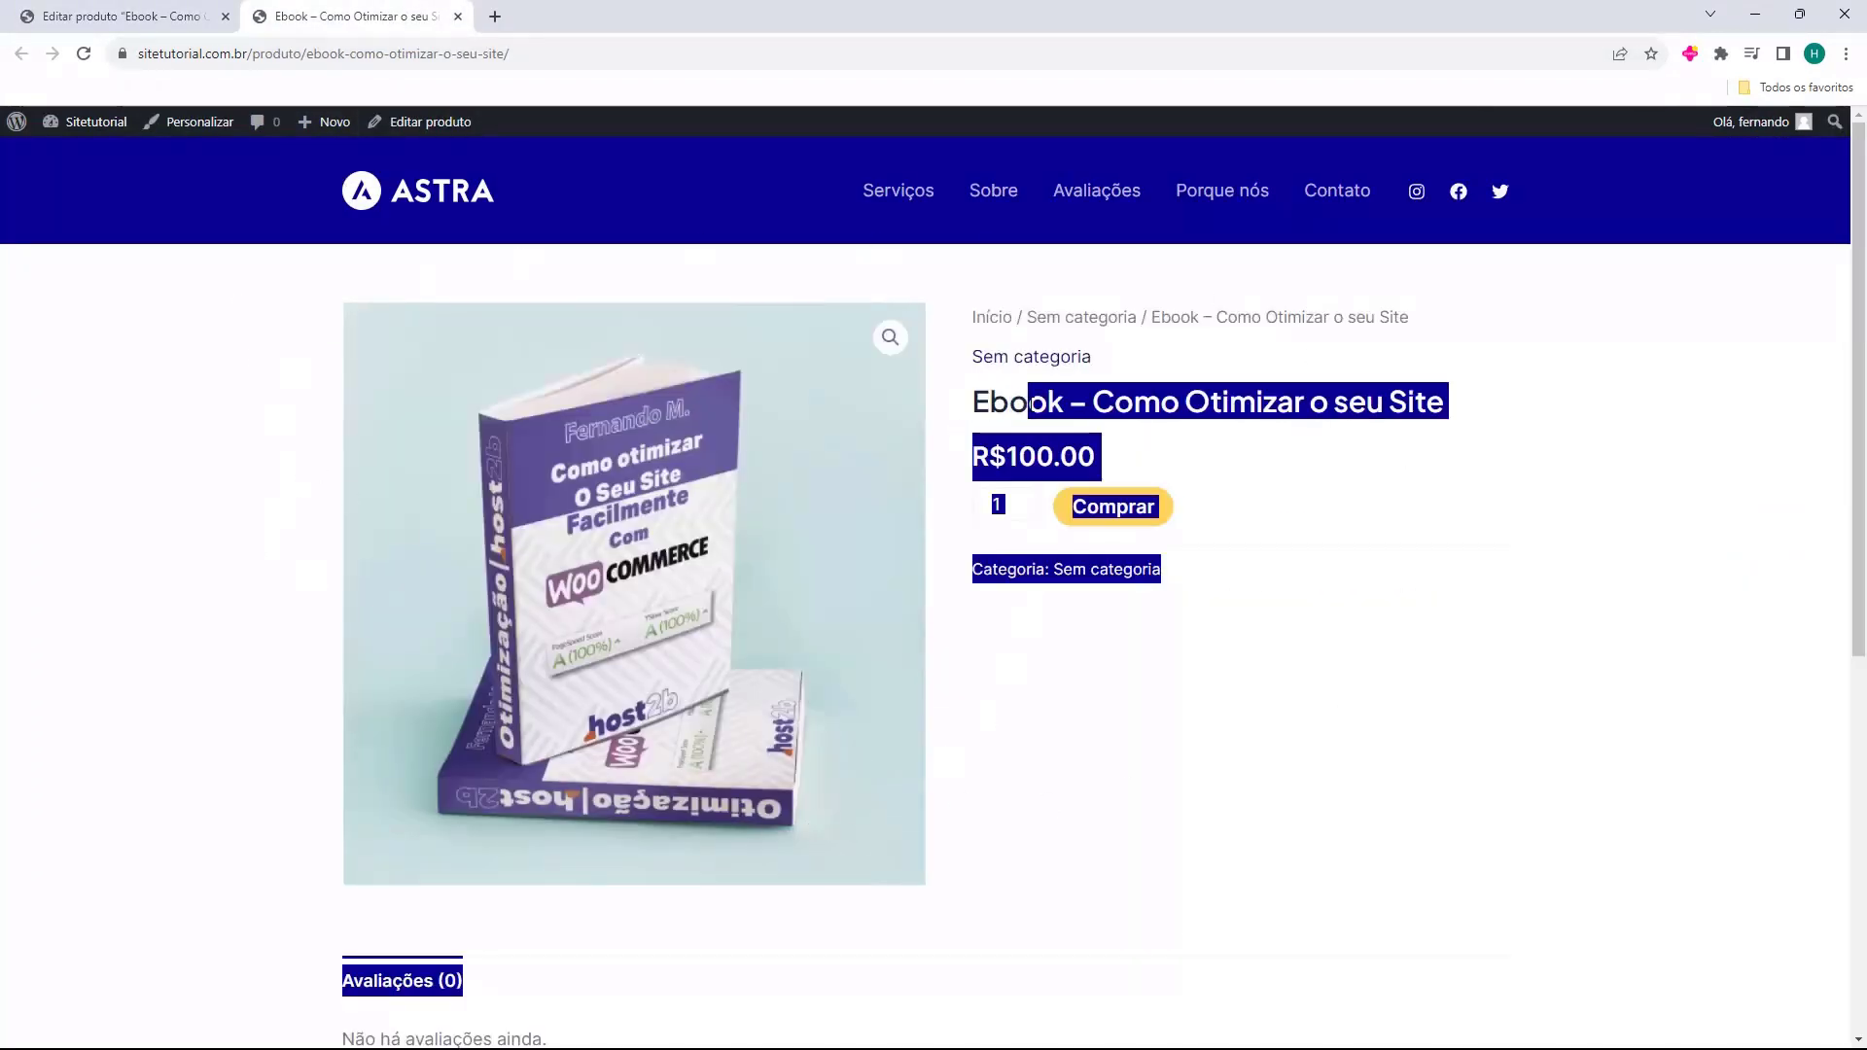
{"action": "left_click", "coordinate": [1032, 406]}
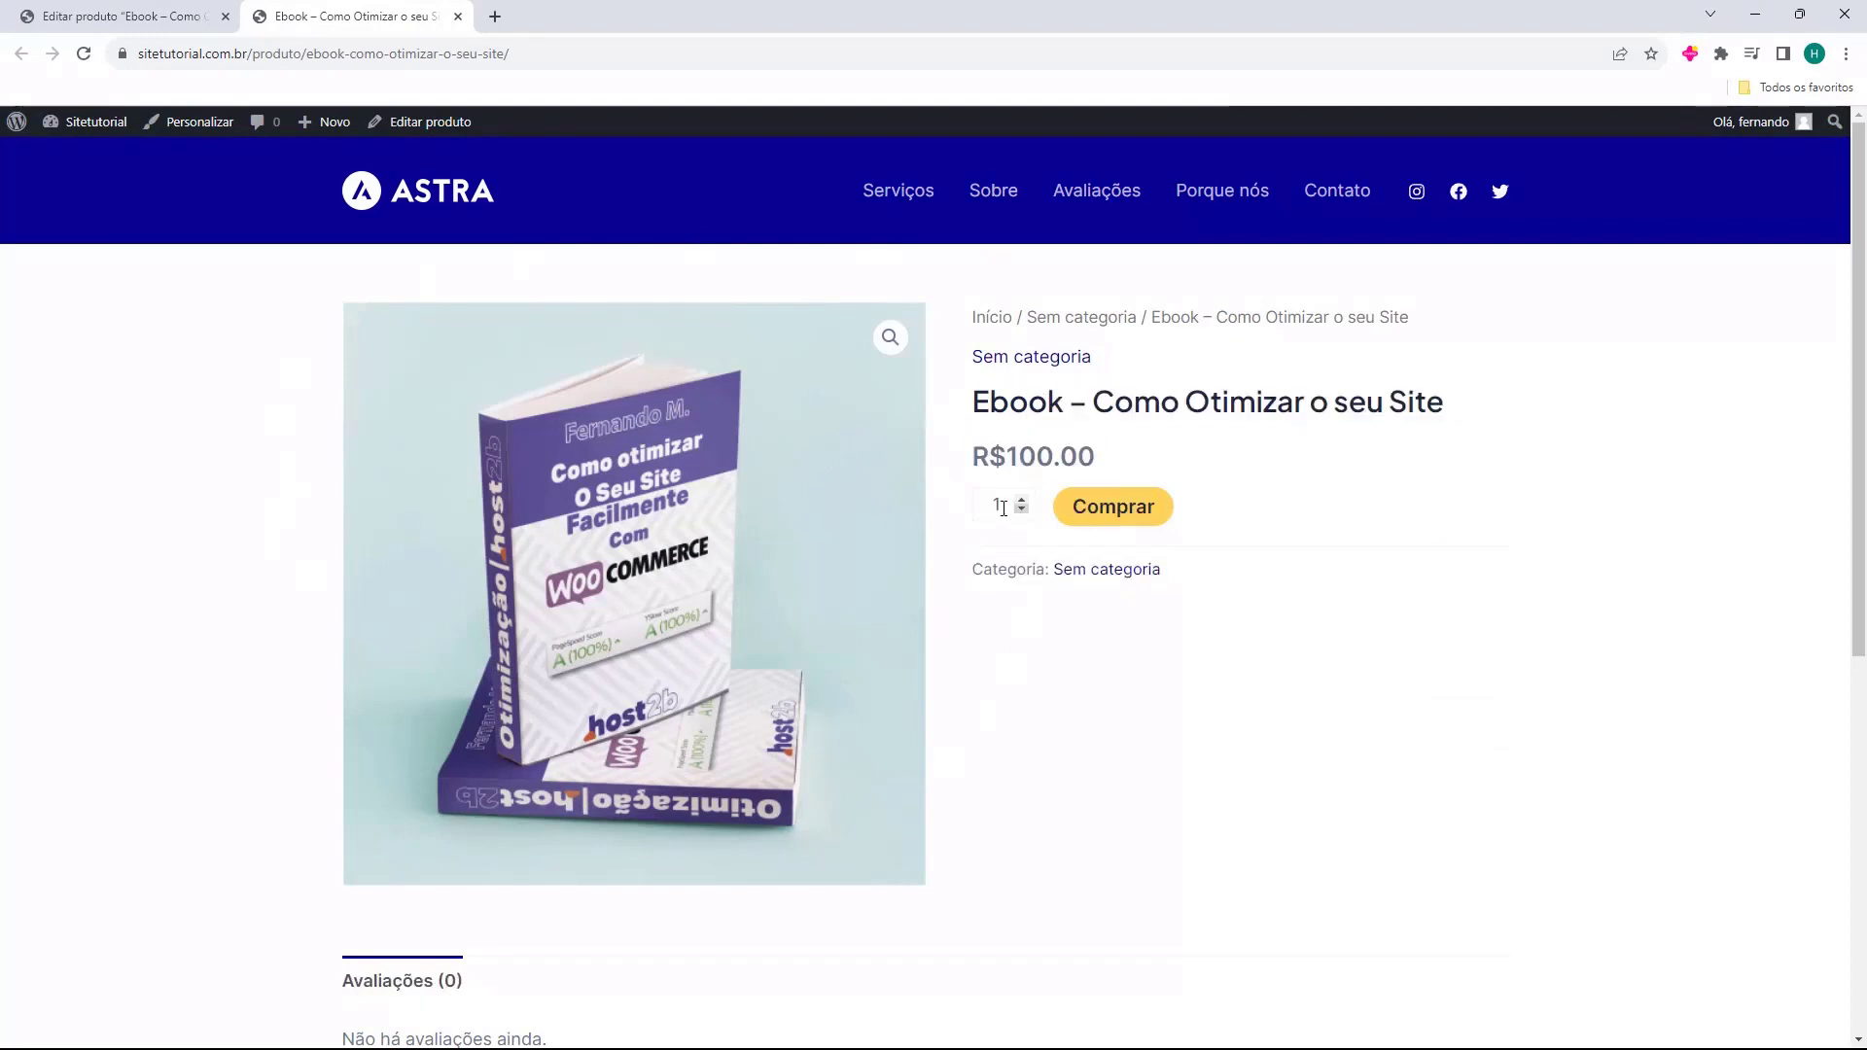
{"action": "left_click", "coordinate": [1097, 508]}
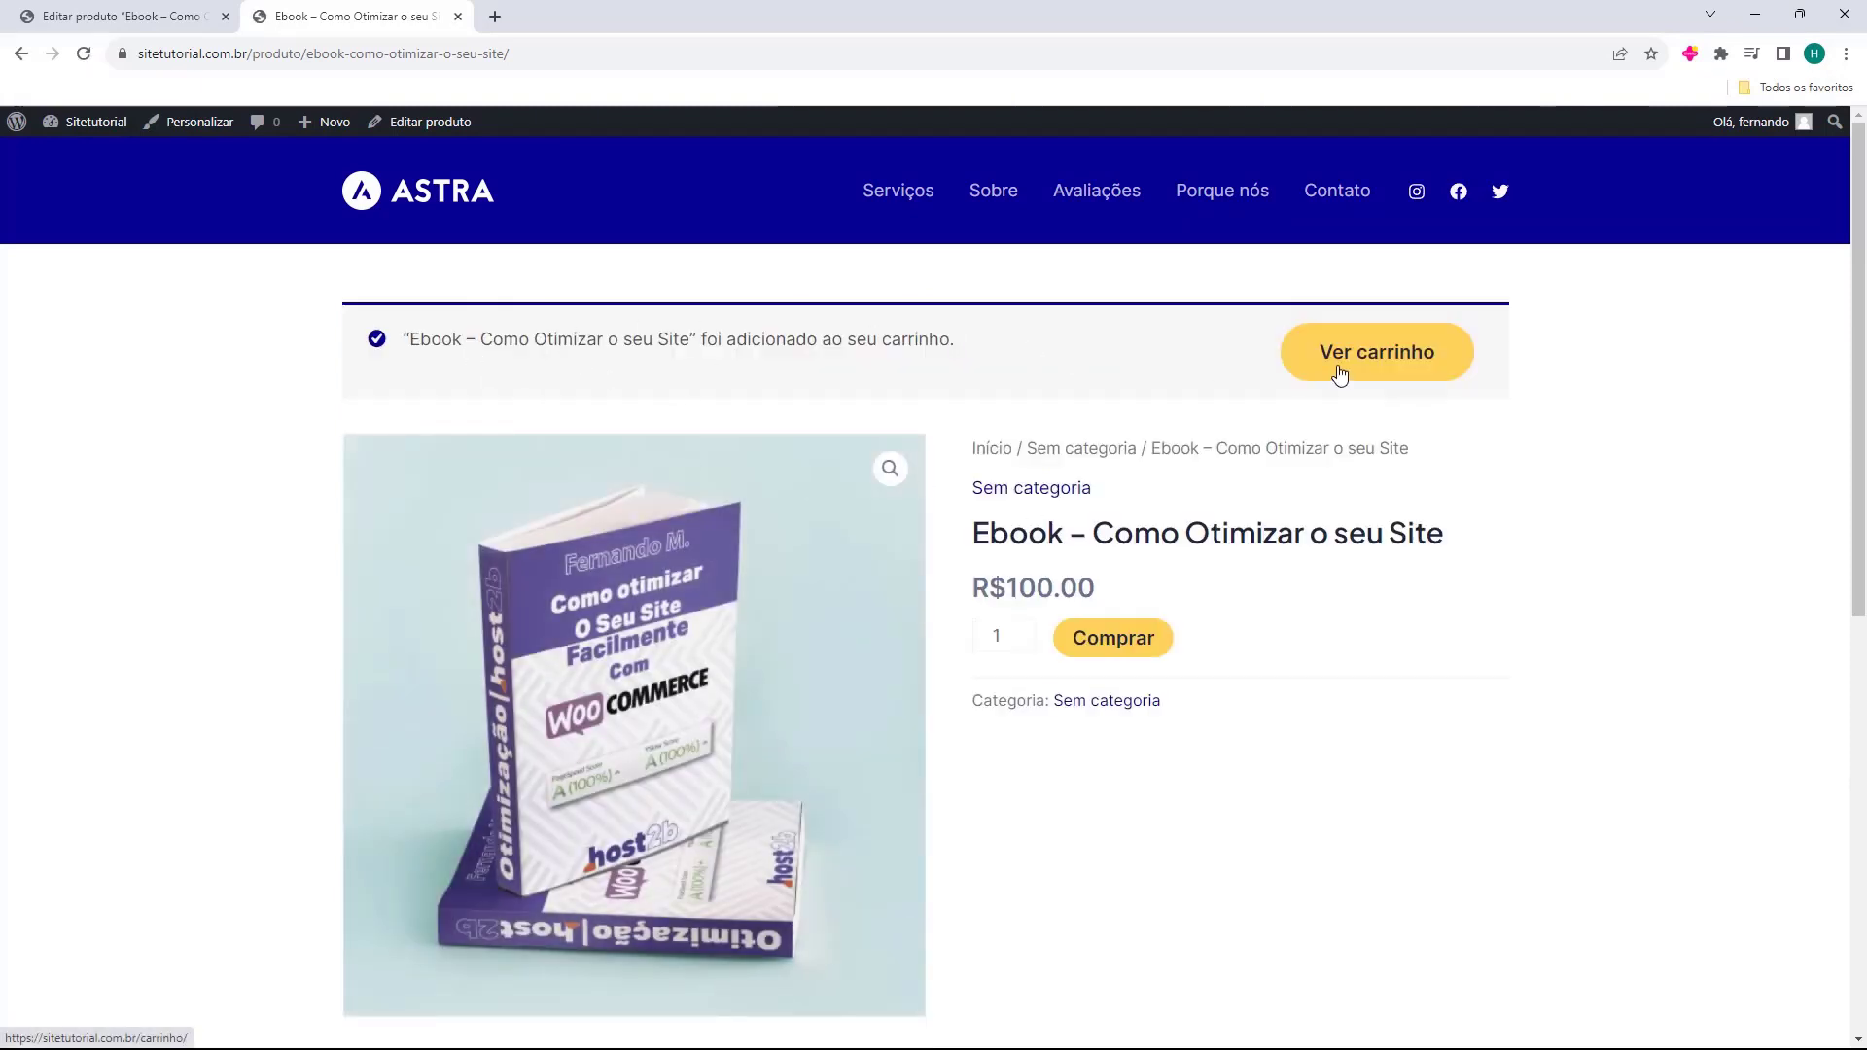
{"action": "left_click", "coordinate": [1340, 374]}
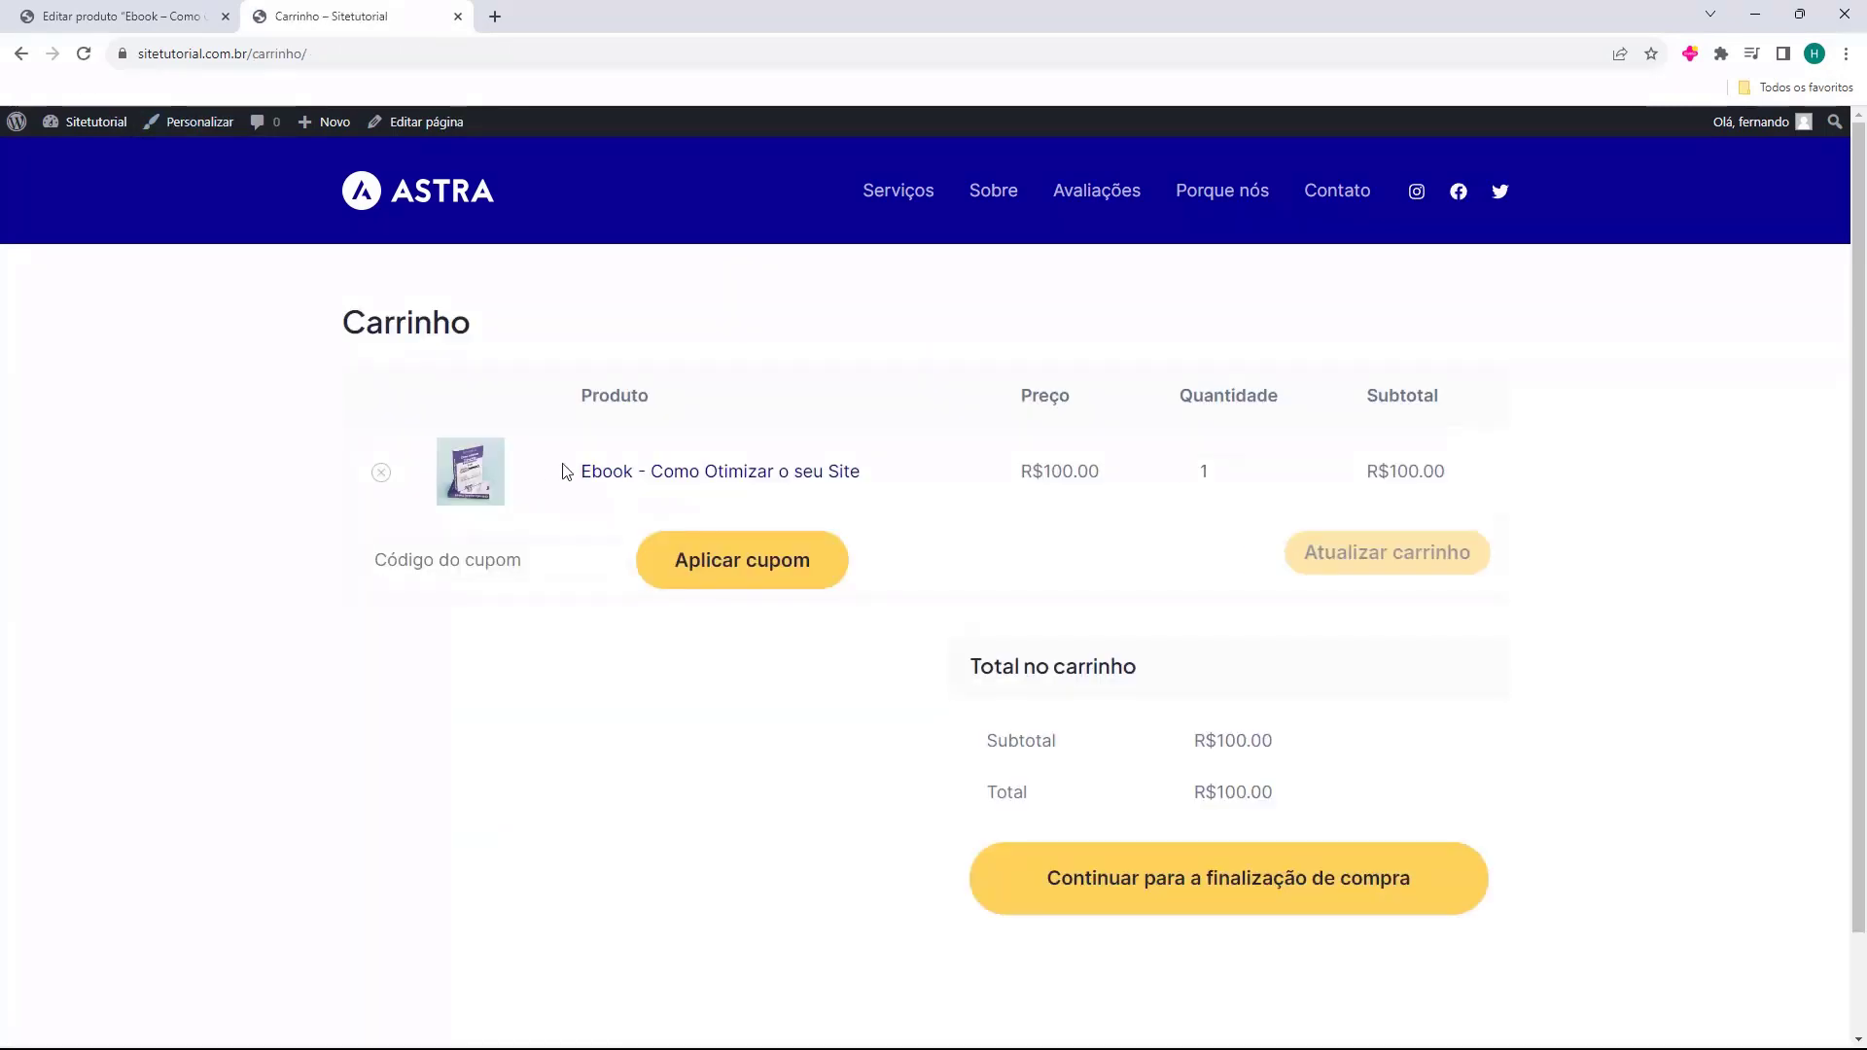
Open the ebook's product page from its cart entry, and return to the cart to review its contents
{"action": "left_click_drag", "start_coordinate": [563, 471], "coordinate": [846, 470]}
{"action": "left_click", "coordinate": [842, 471]}
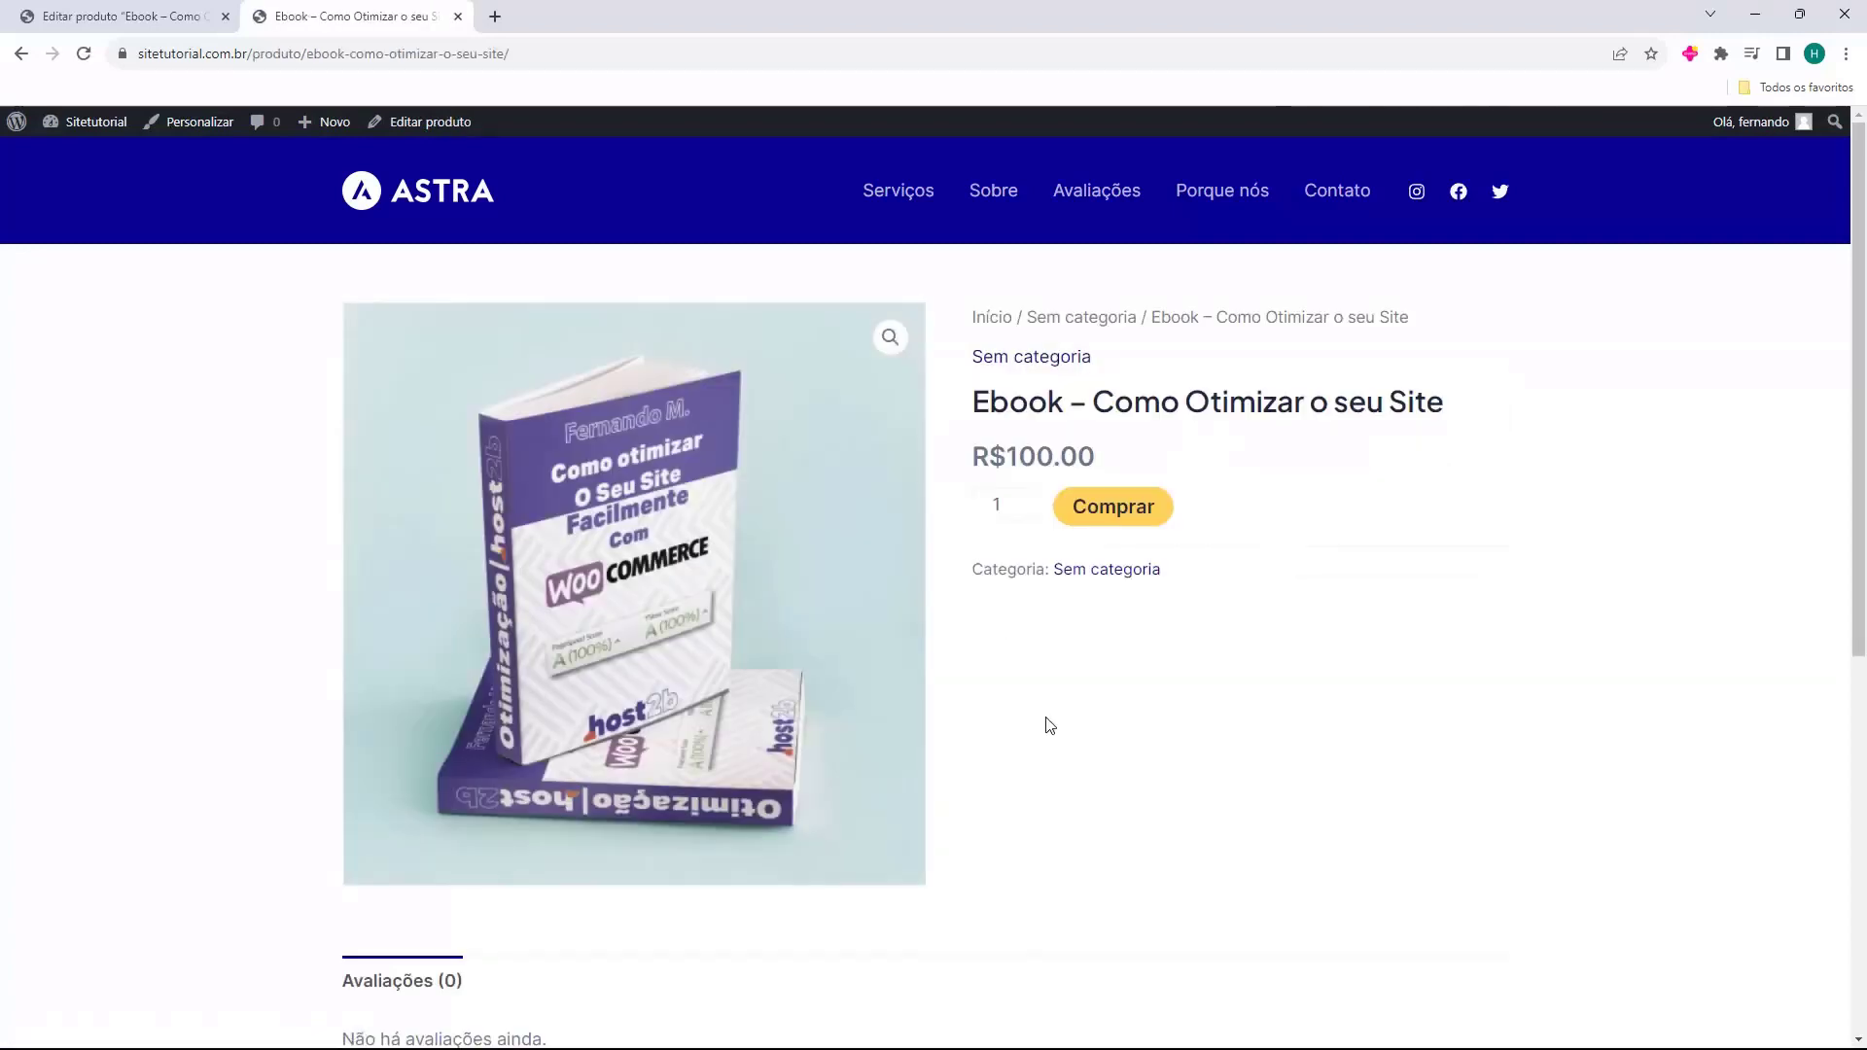
{"action": "key", "text": "alt+Left"}
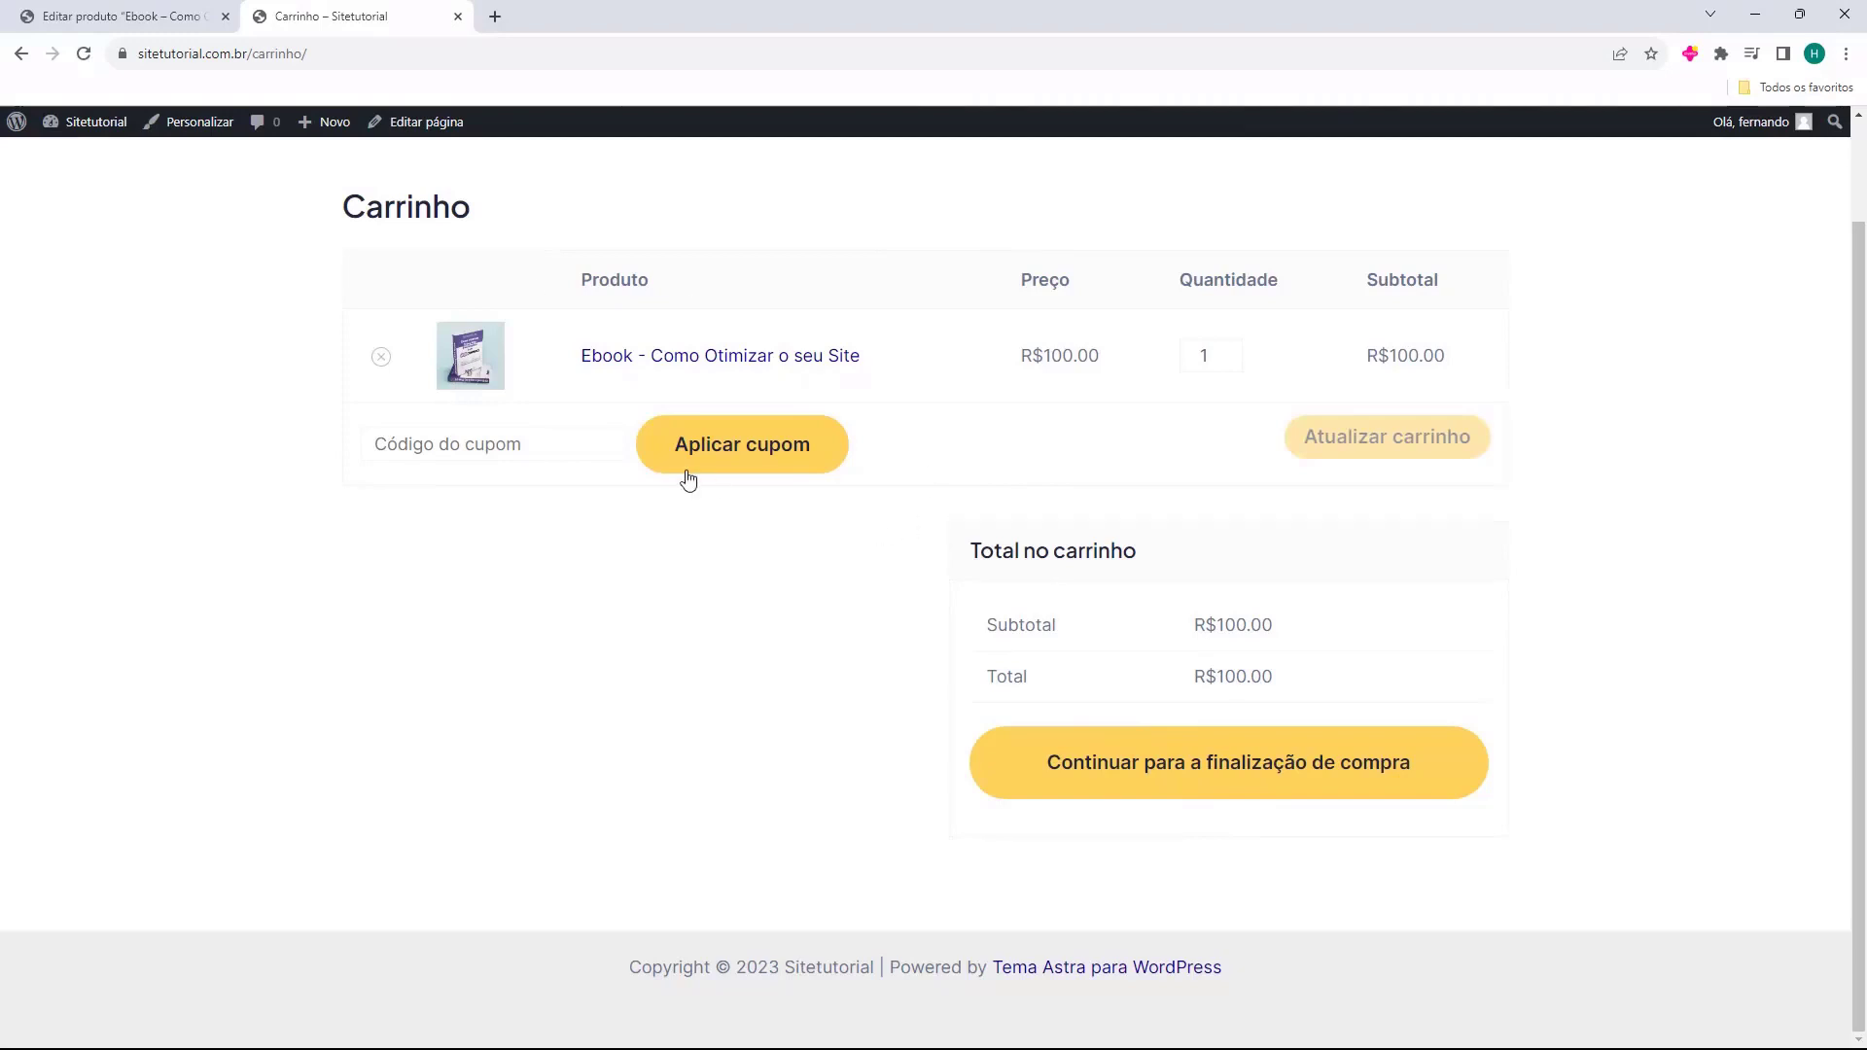
{"action": "scroll", "coordinate": [739, 564], "scroll_direction": "up", "scroll_amount": 2}
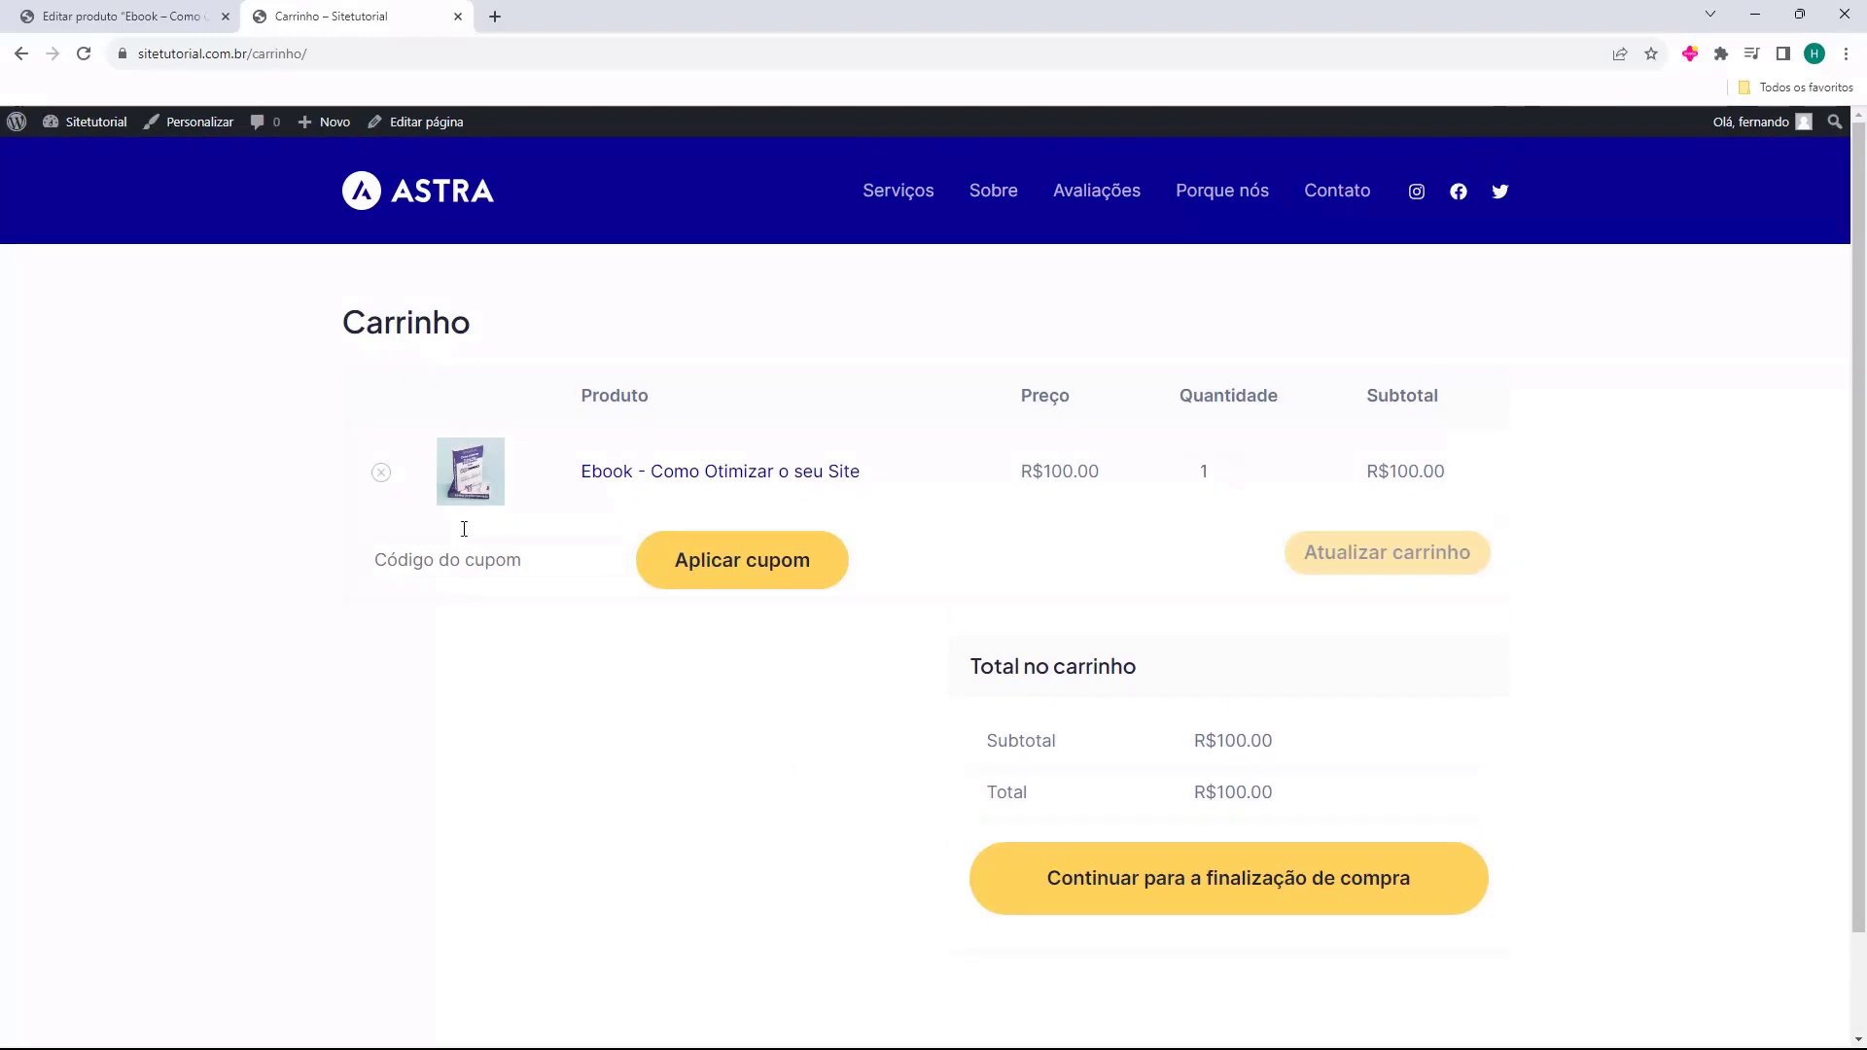